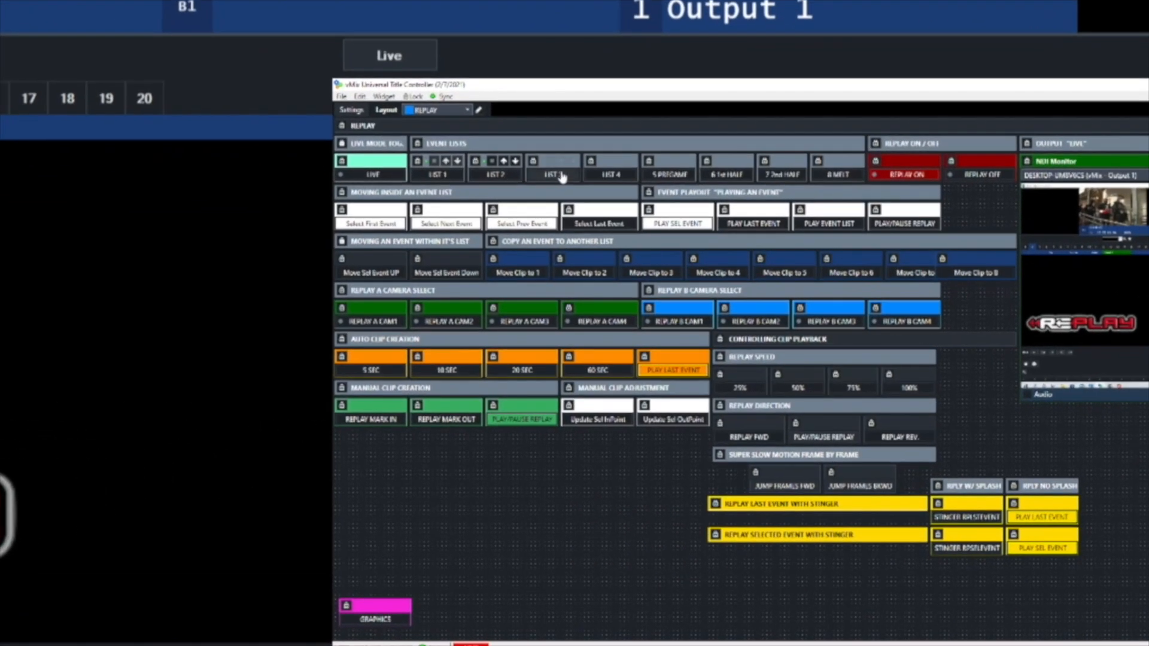
Step: Open event list 1 and select its first event
left_click(561, 178)
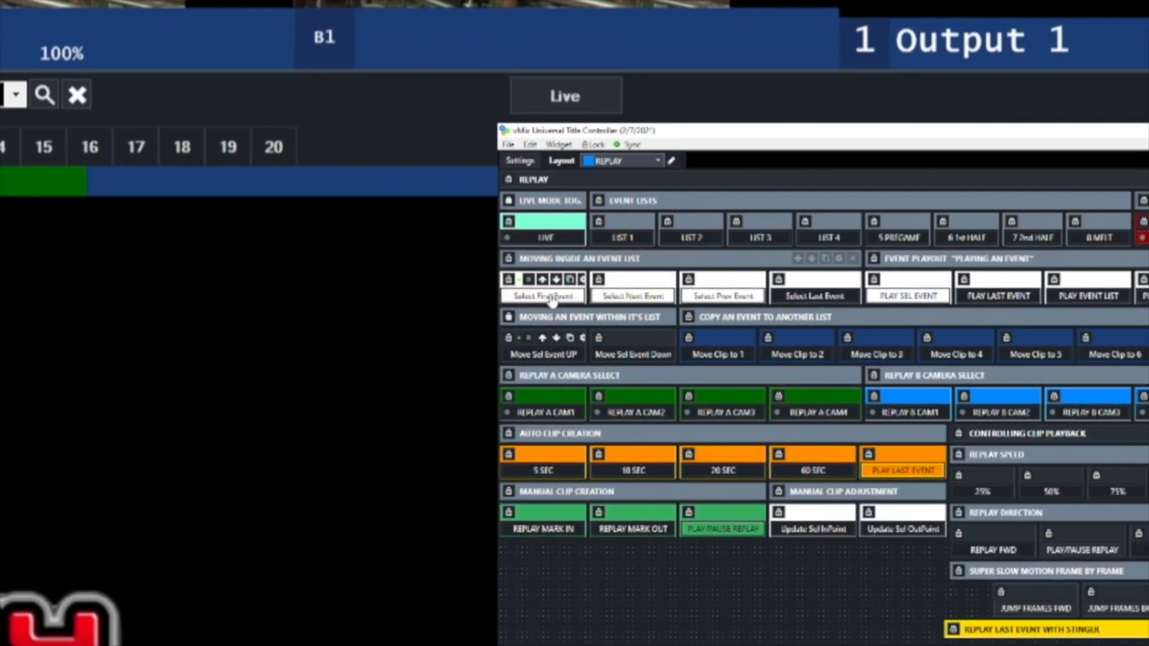
left_click(623, 239)
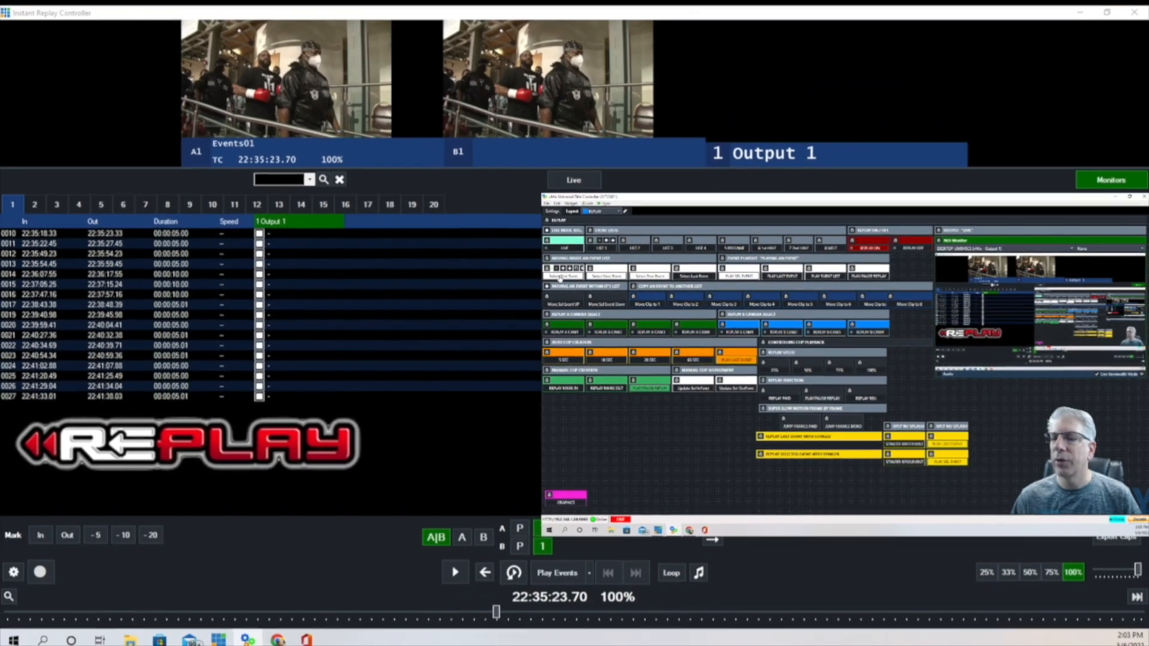
left_click(556, 281)
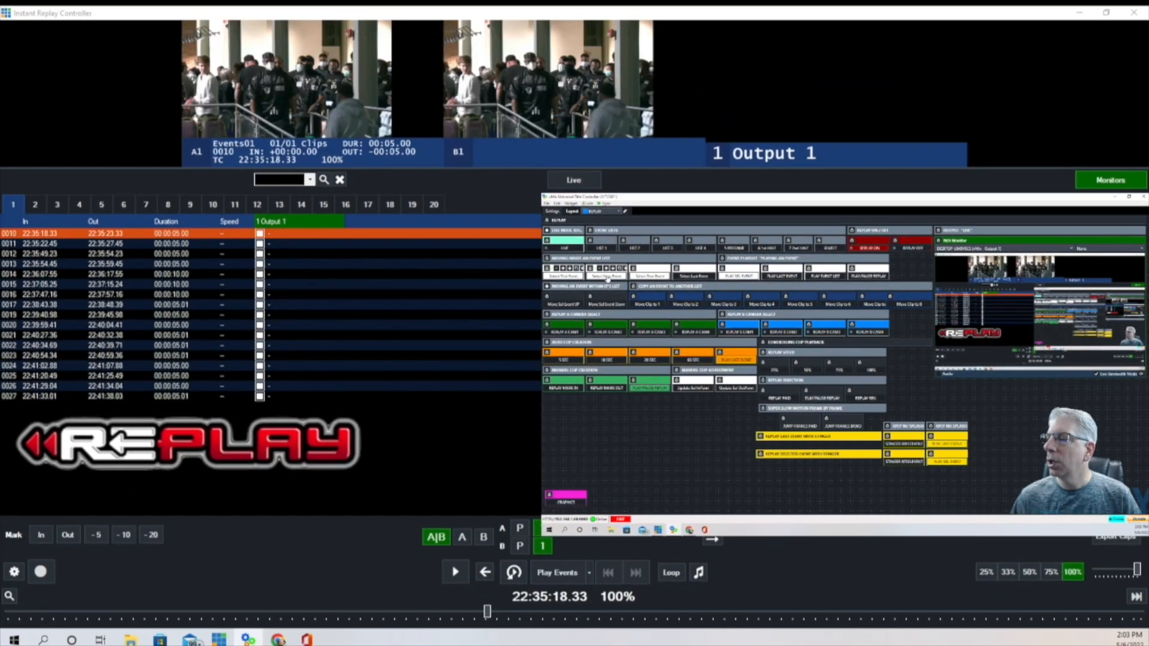
Step: Step the selection forward through list 1, event by event, to event 0020, and go back one event
left_click(607, 277)
left_click(607, 277)
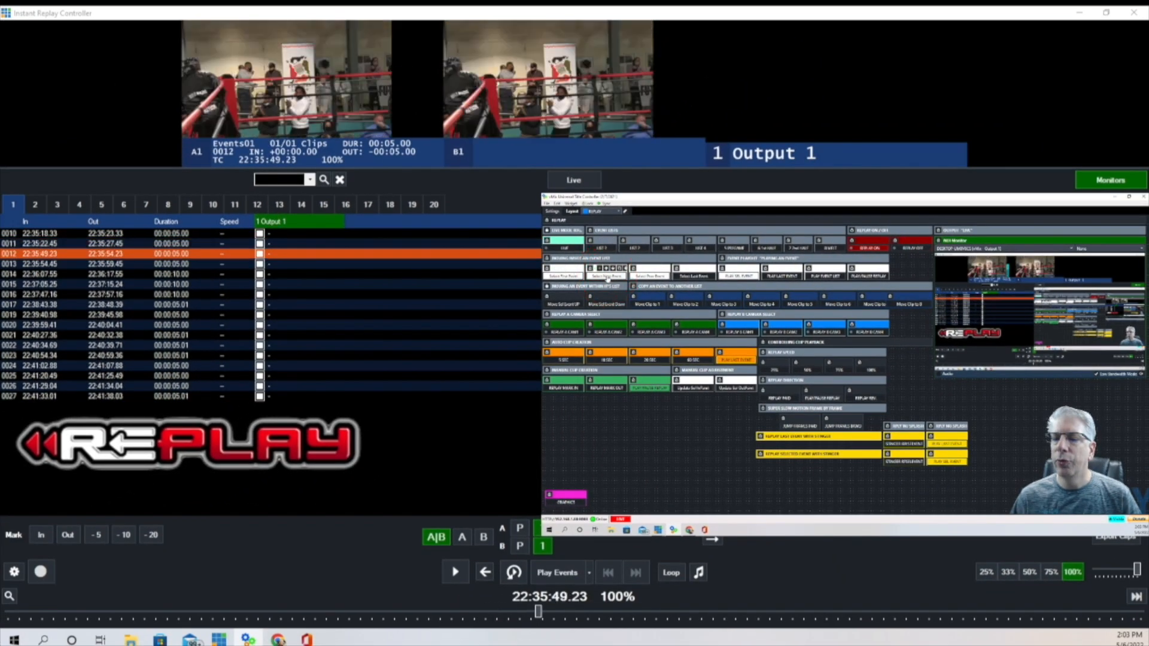
left_click(607, 277)
left_click(608, 277)
left_click(608, 277)
left_click(607, 277)
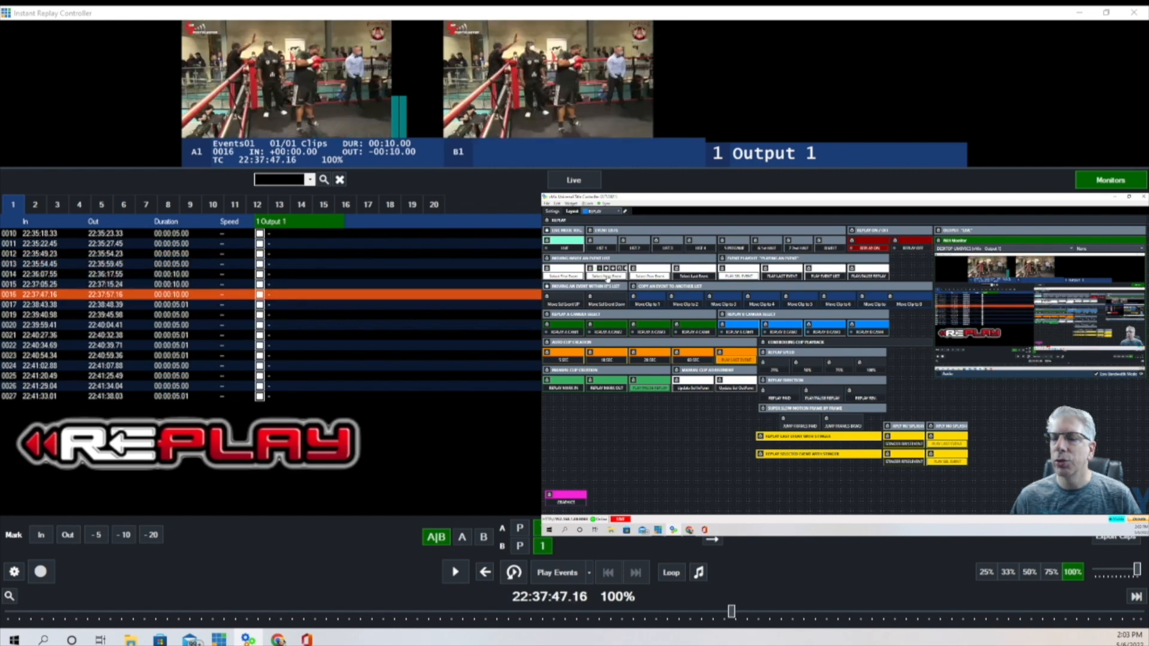
left_click(608, 277)
left_click(607, 277)
left_click(608, 277)
left_click(607, 277)
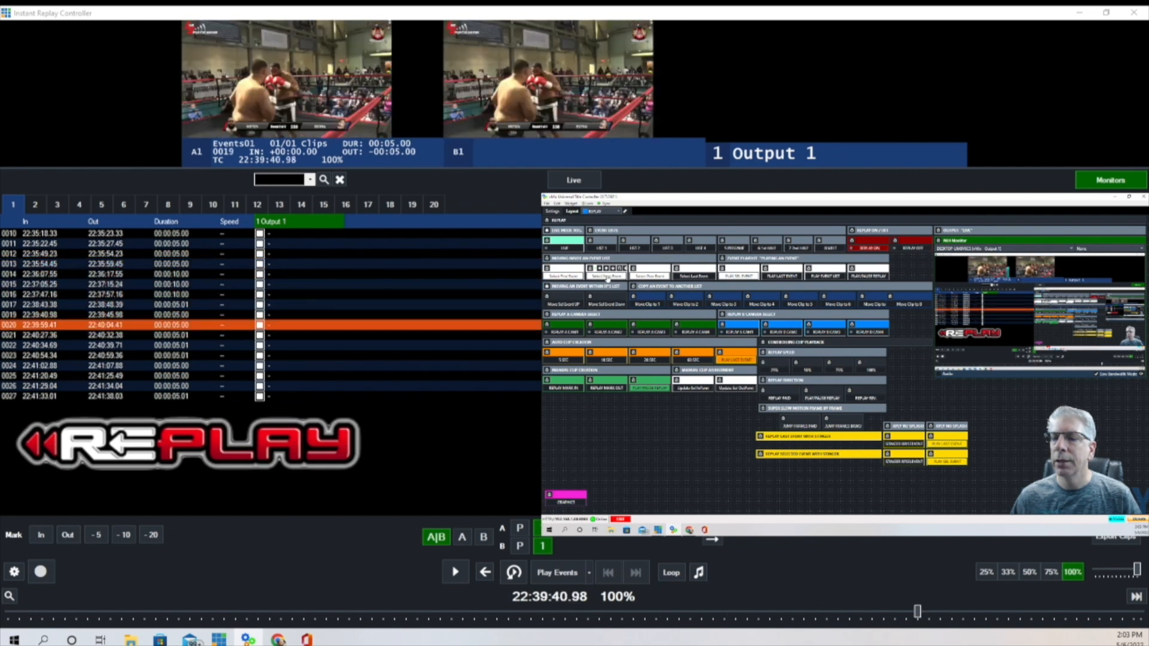
left_click(653, 277)
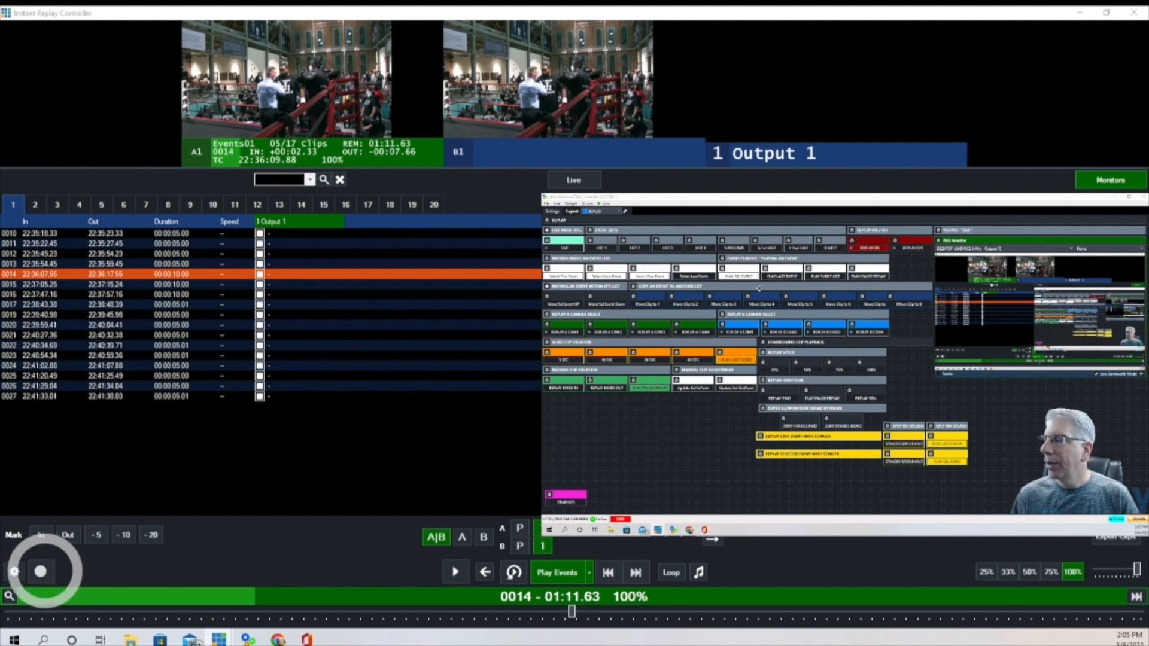
Step: Turn replay recording on and switch it off again
left_click(873, 251)
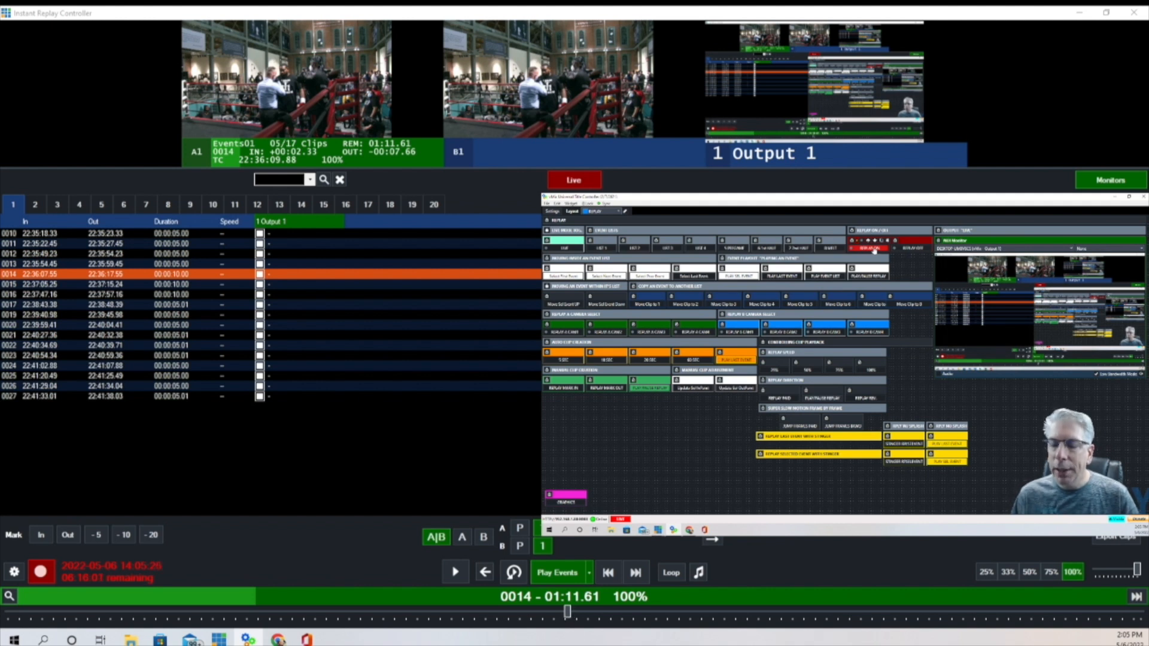
left_click(914, 249)
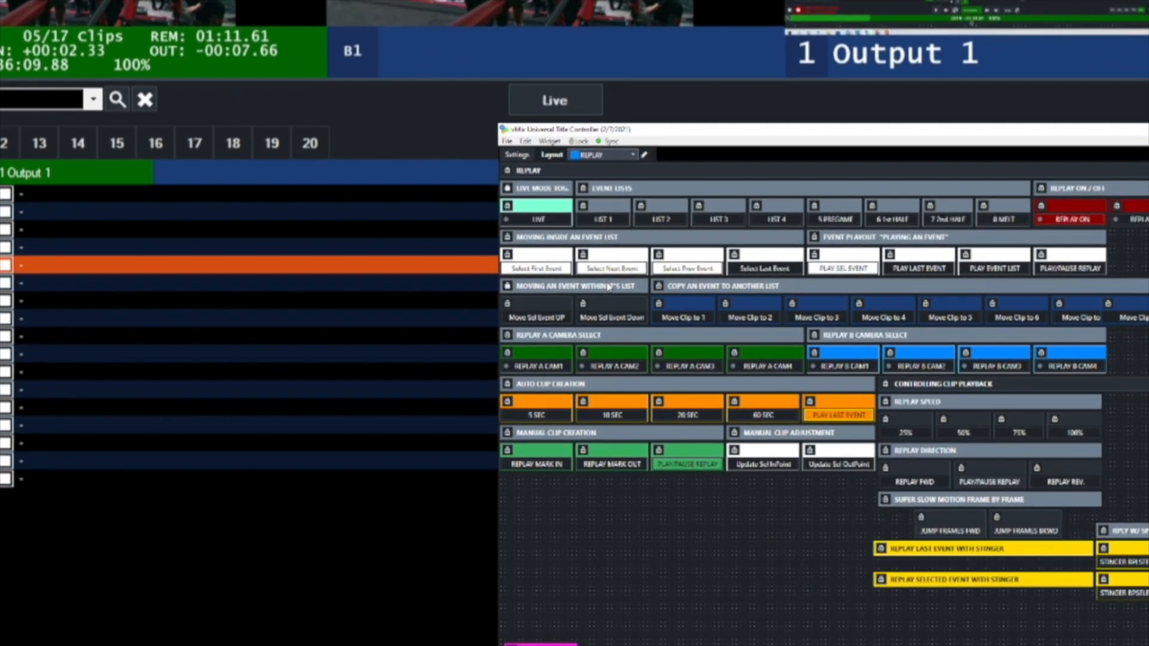
left_click(586, 286)
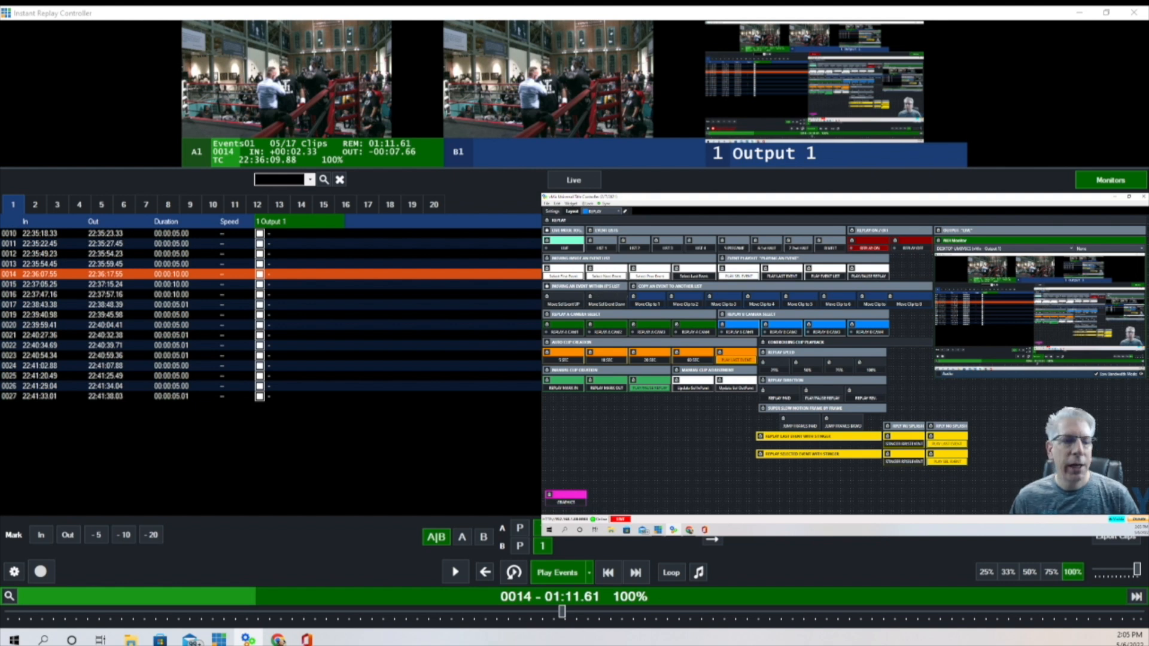
Step: Select event 0010 and move it down within list 1 to just below event 0023
left_click(194, 232)
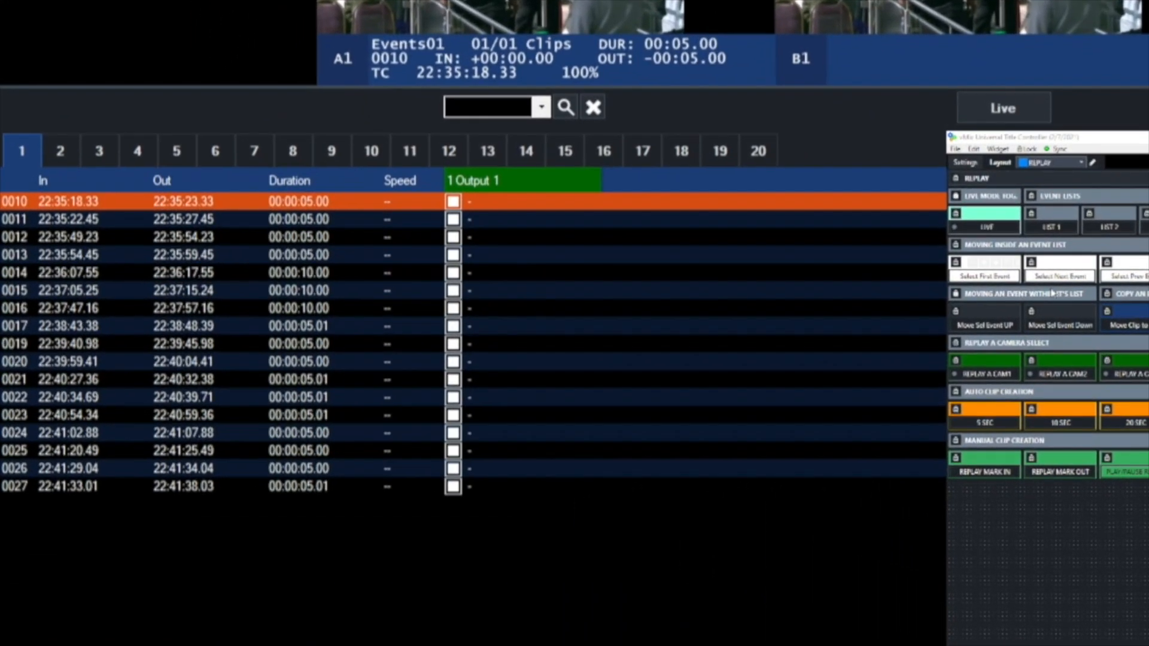
left_click(1062, 327)
left_click(1063, 327)
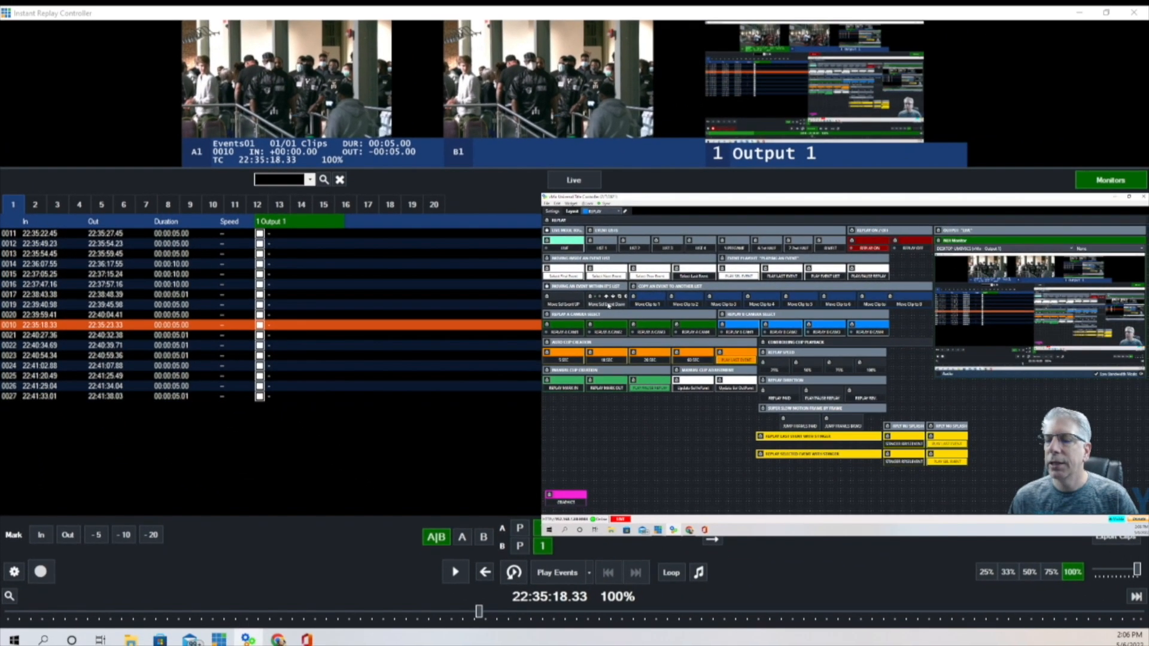
left_click(609, 305)
left_click(610, 306)
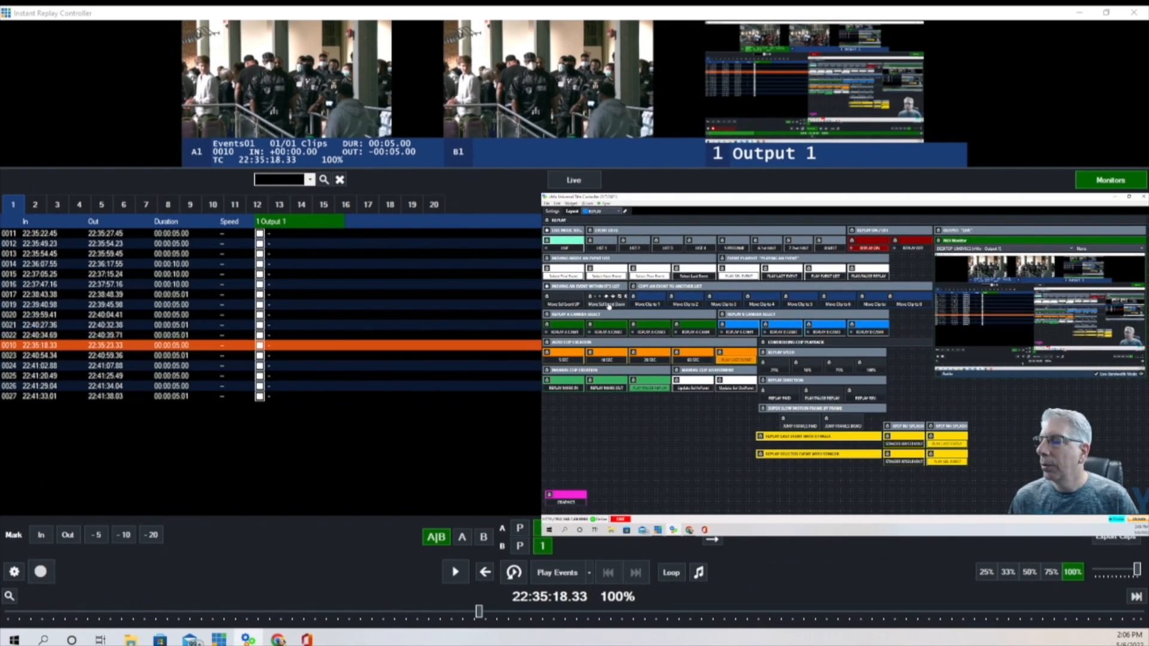
left_click(608, 305)
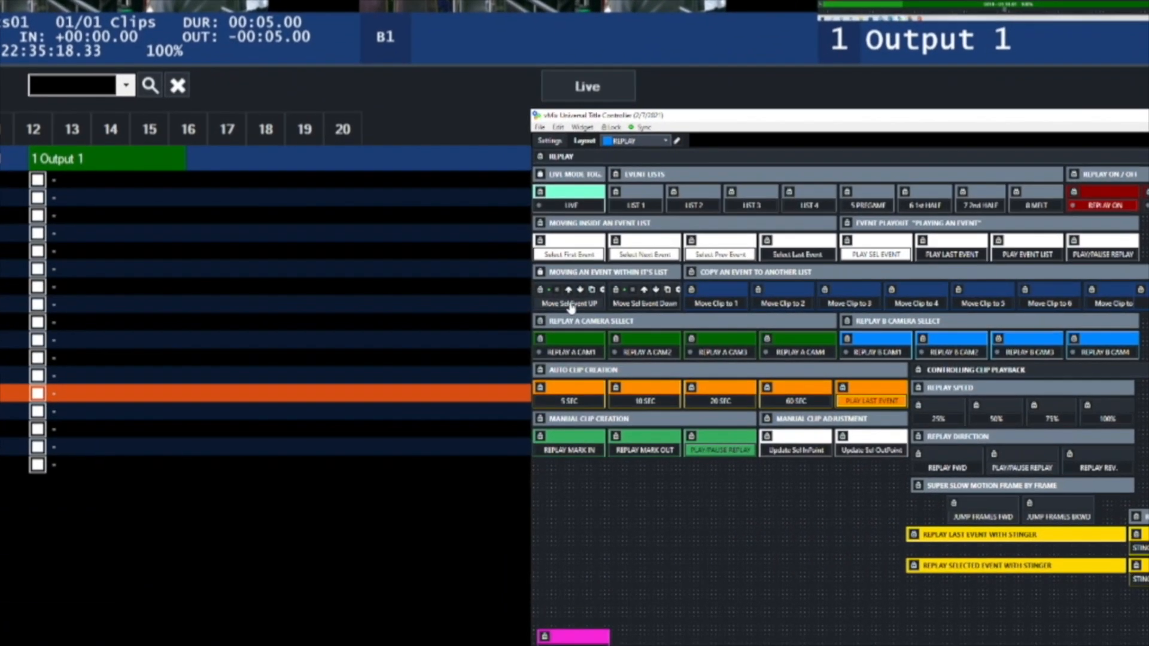
Step: Move event 0010 back up to the first position of list 1
left_click(570, 305)
left_click(570, 305)
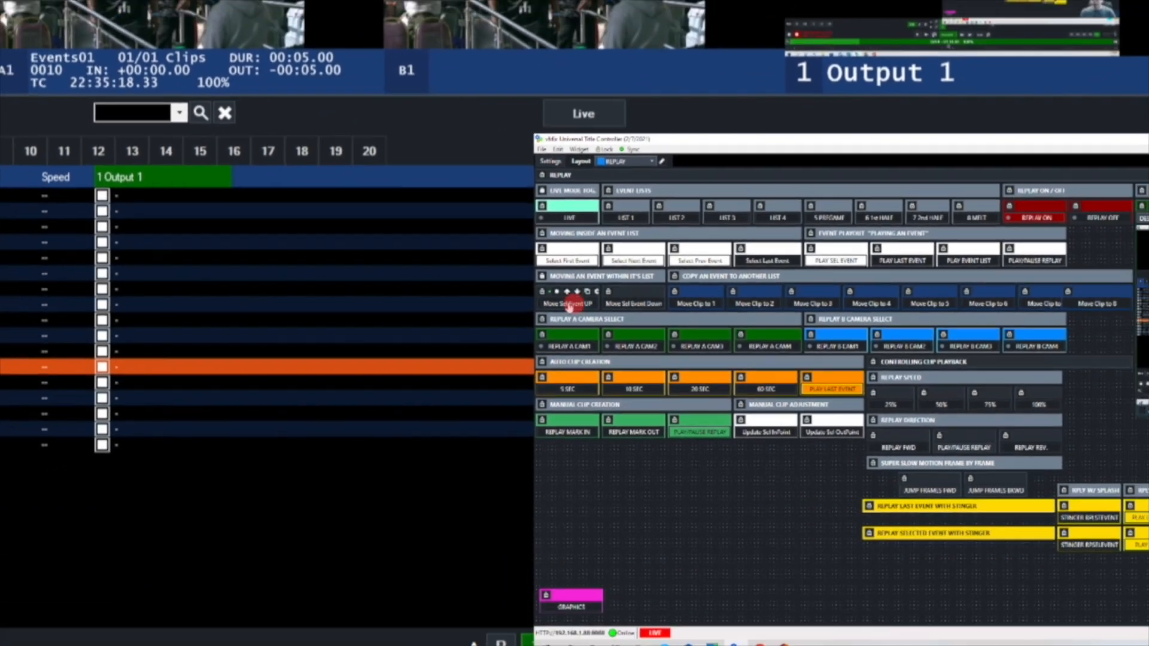
left_click(570, 305)
left_click(570, 305)
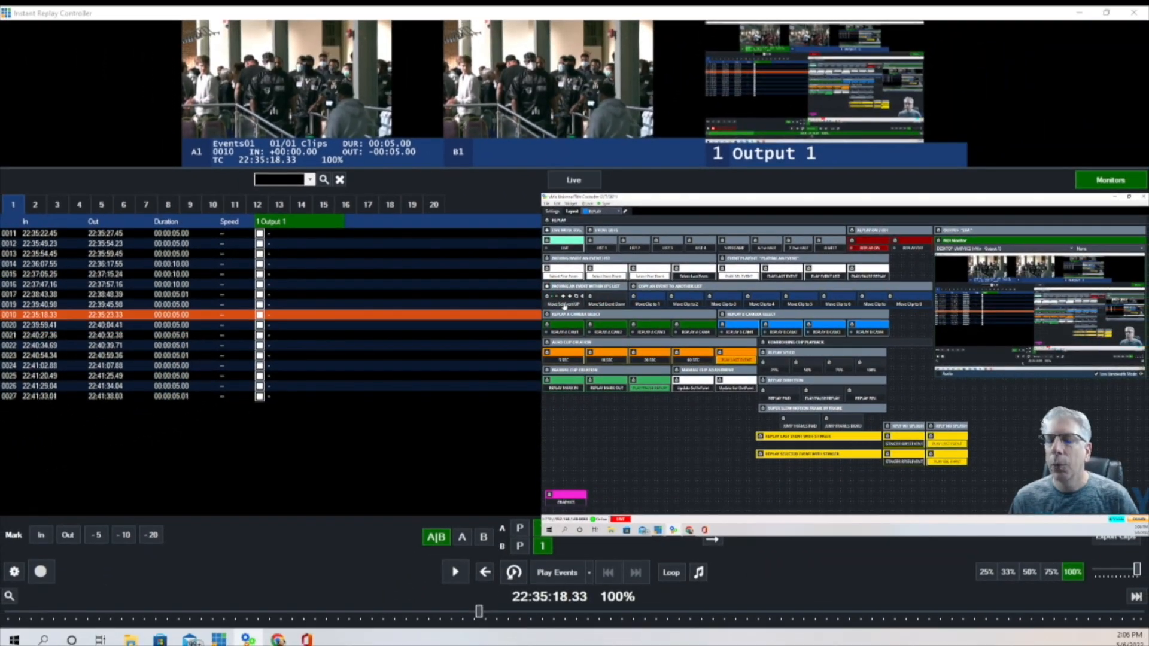
left_click(565, 305)
left_click(564, 305)
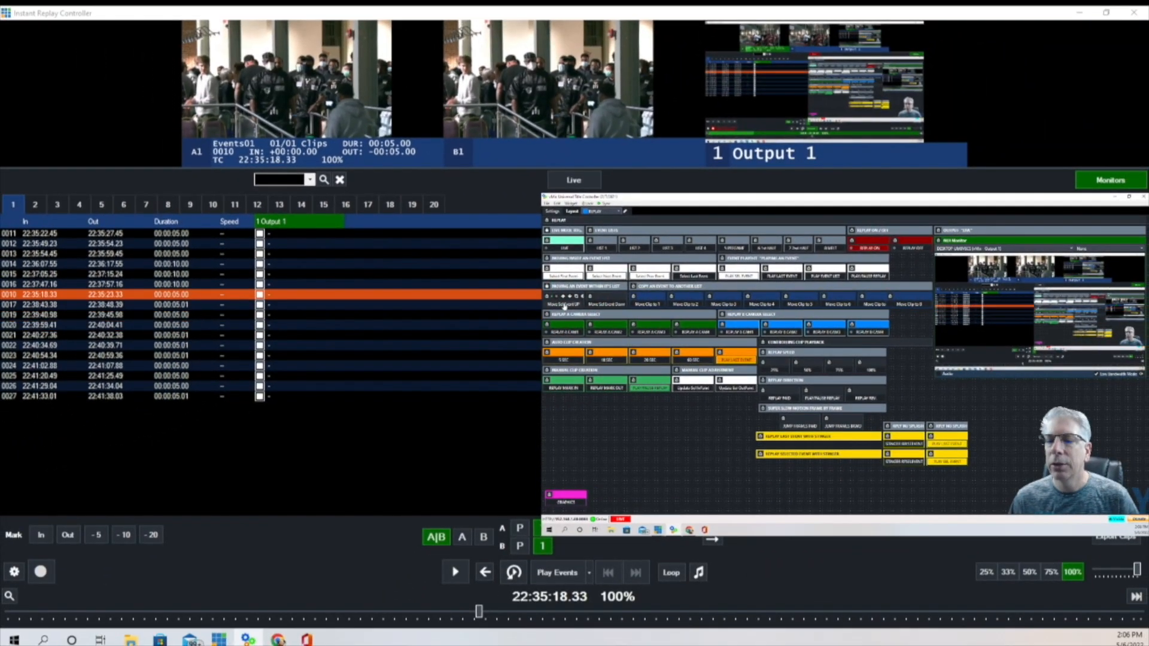
left_click(564, 305)
left_click(564, 306)
left_click(564, 306)
left_click(564, 306)
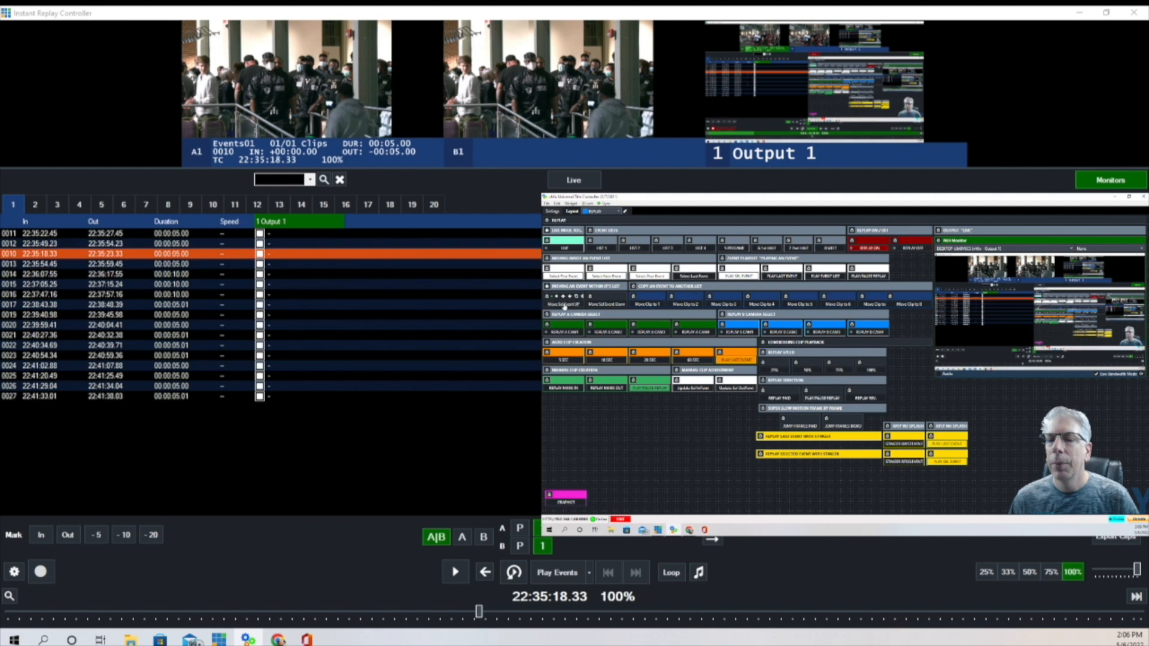
left_click(564, 305)
left_click(565, 306)
left_click(564, 305)
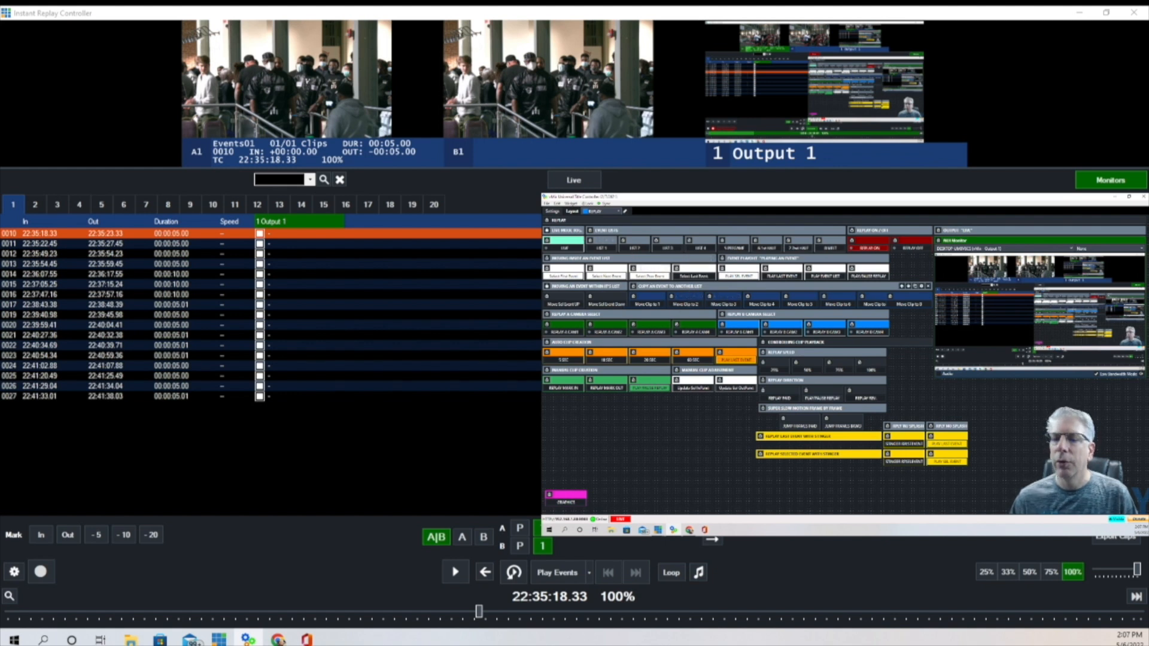
Step: Check event list 3, and copy event 0010 from list 1 into it
left_click(669, 249)
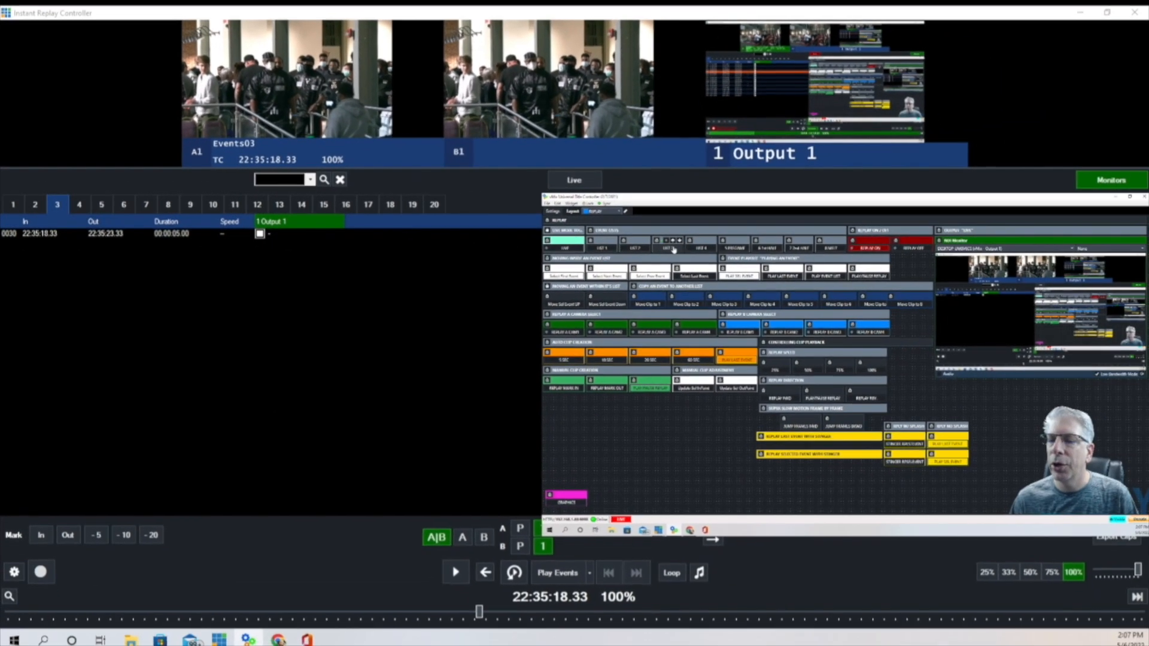
left_click(602, 248)
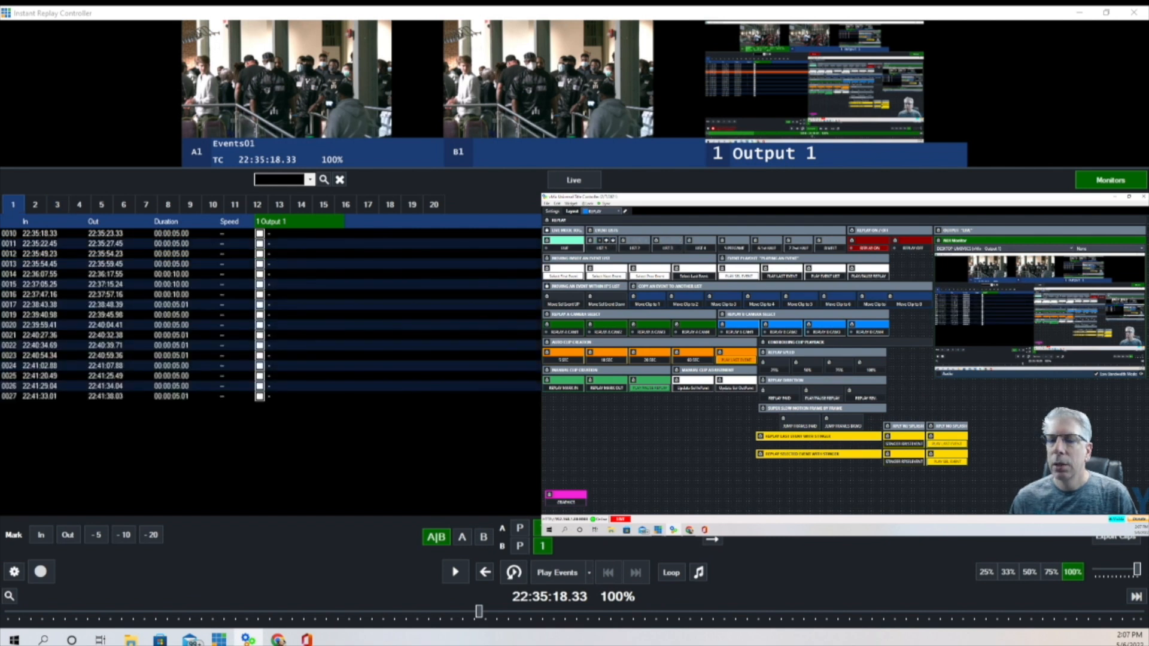
left_click(198, 237)
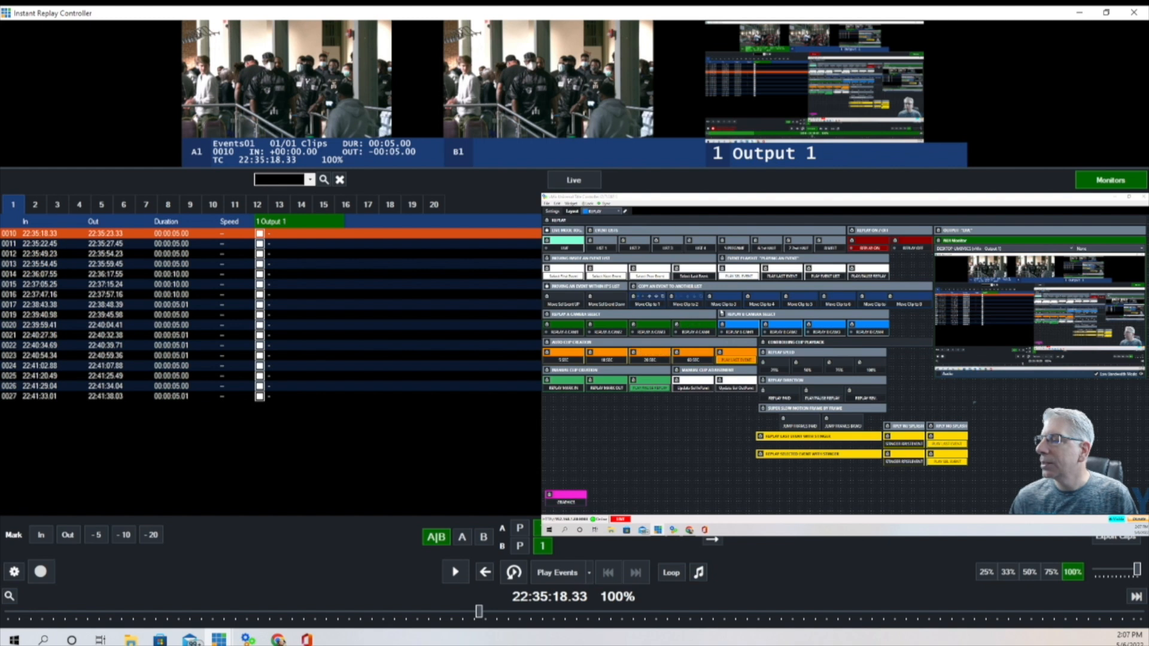
left_click(734, 308)
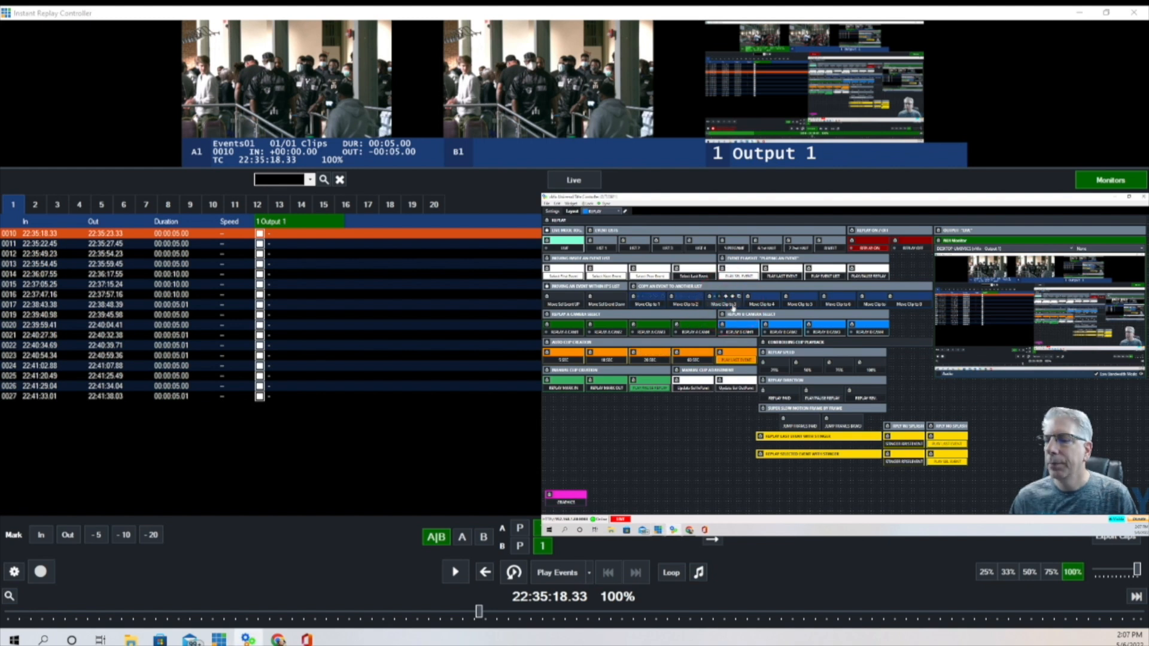
left_click(669, 247)
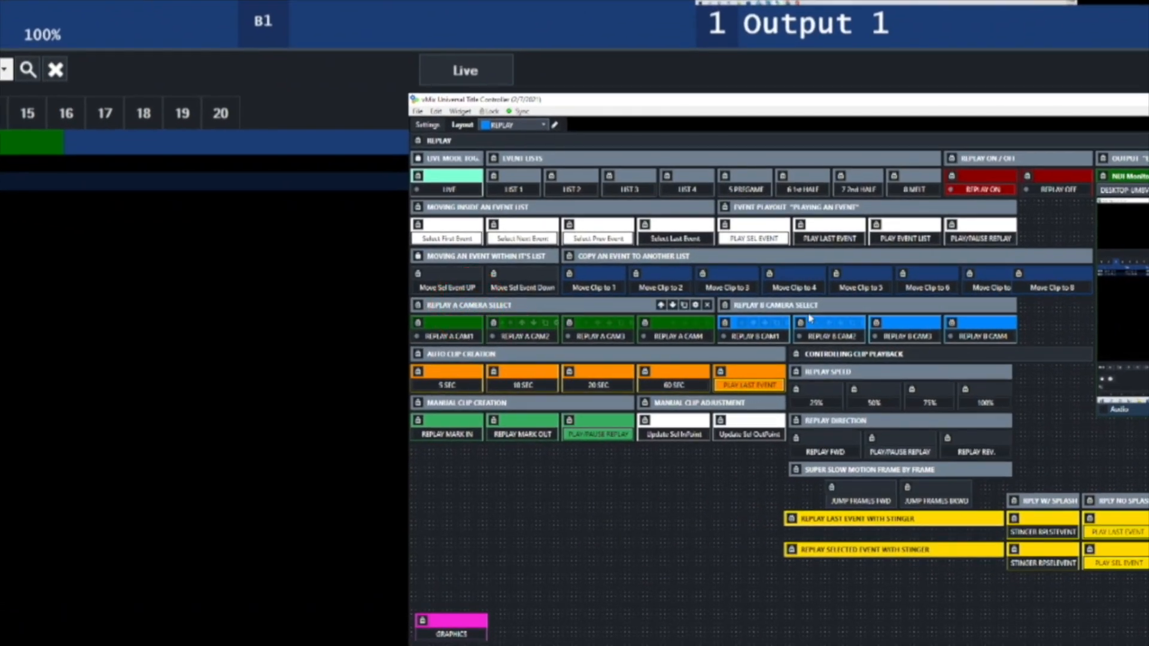
left_click(773, 304)
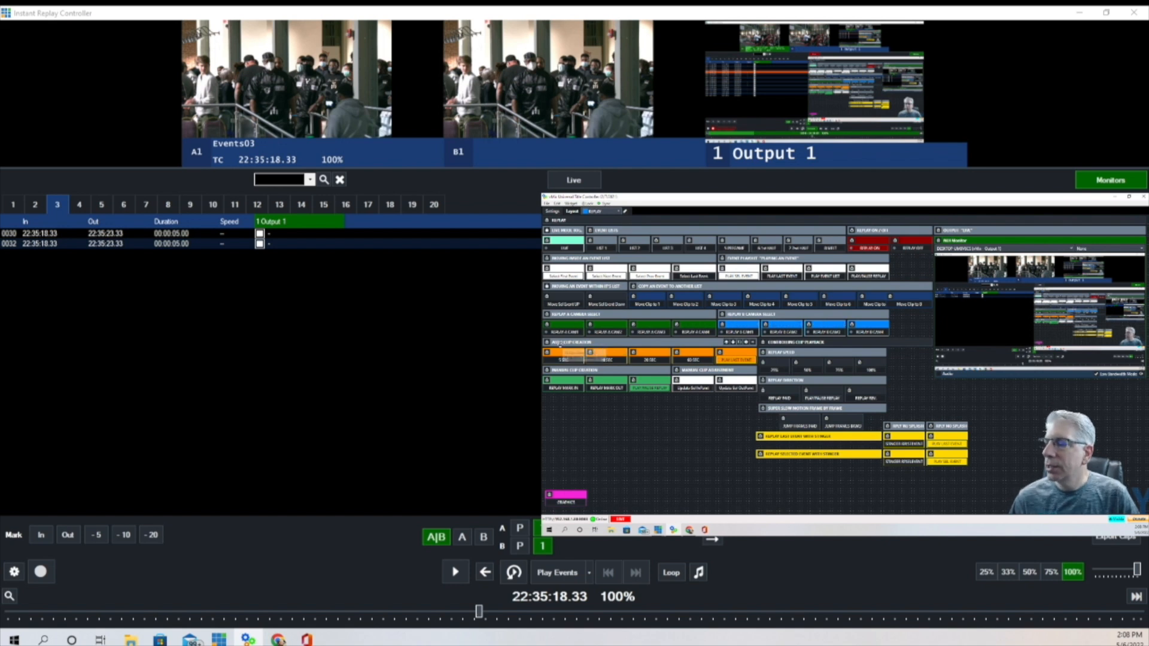
left_click(590, 345)
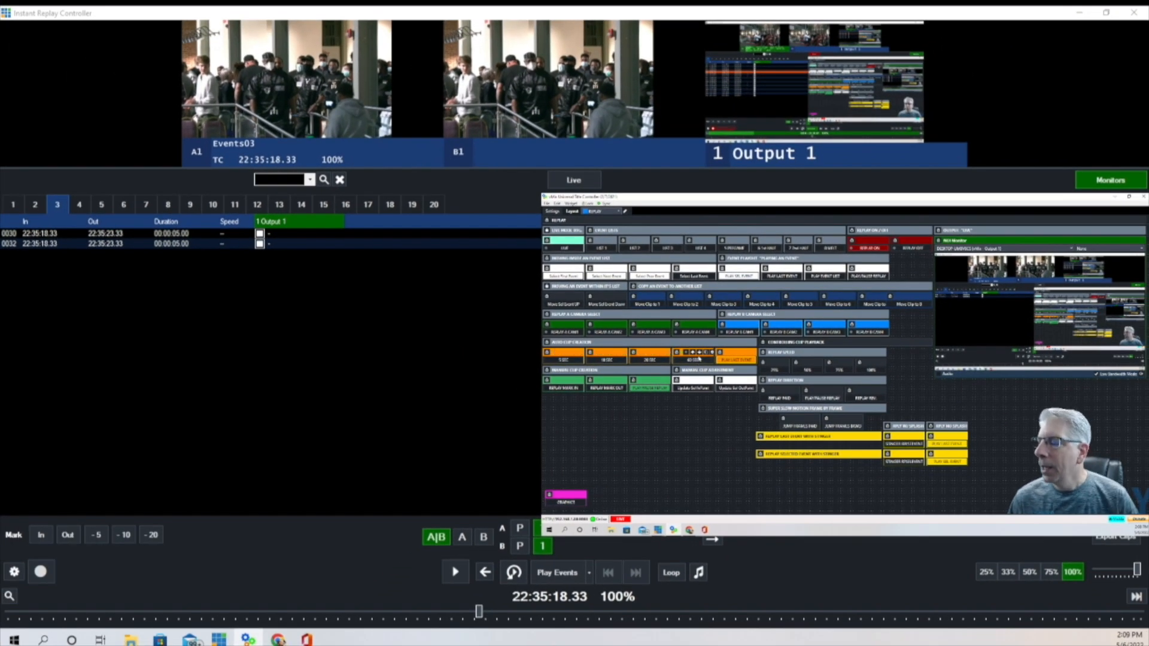
left_click(569, 360)
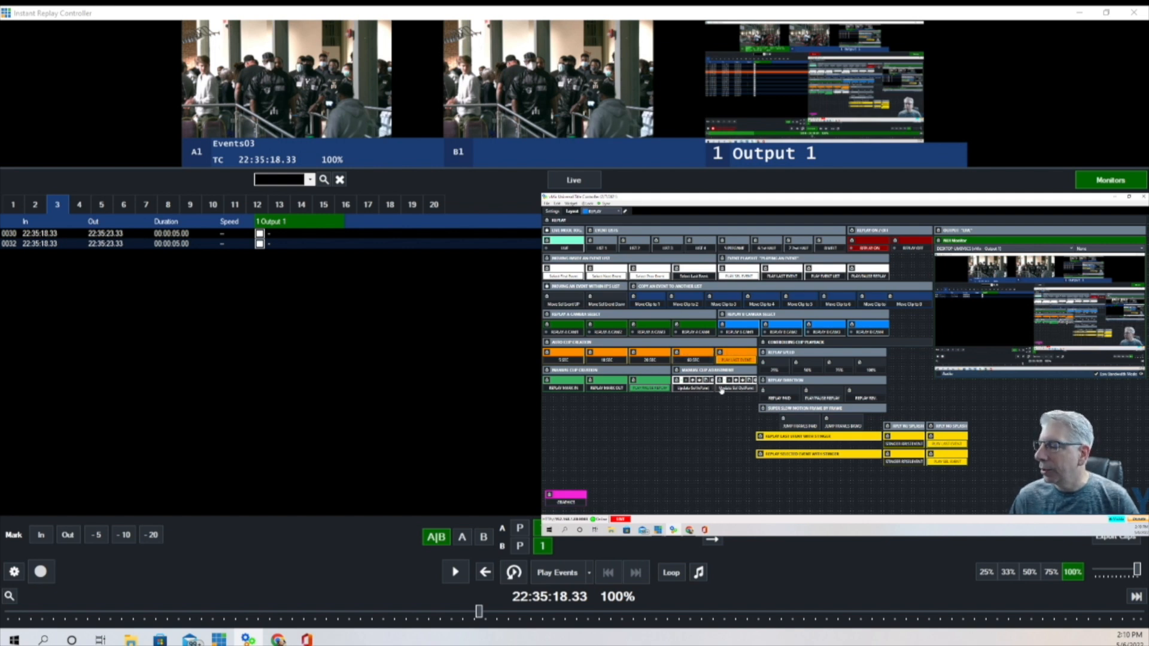
left_click(562, 390)
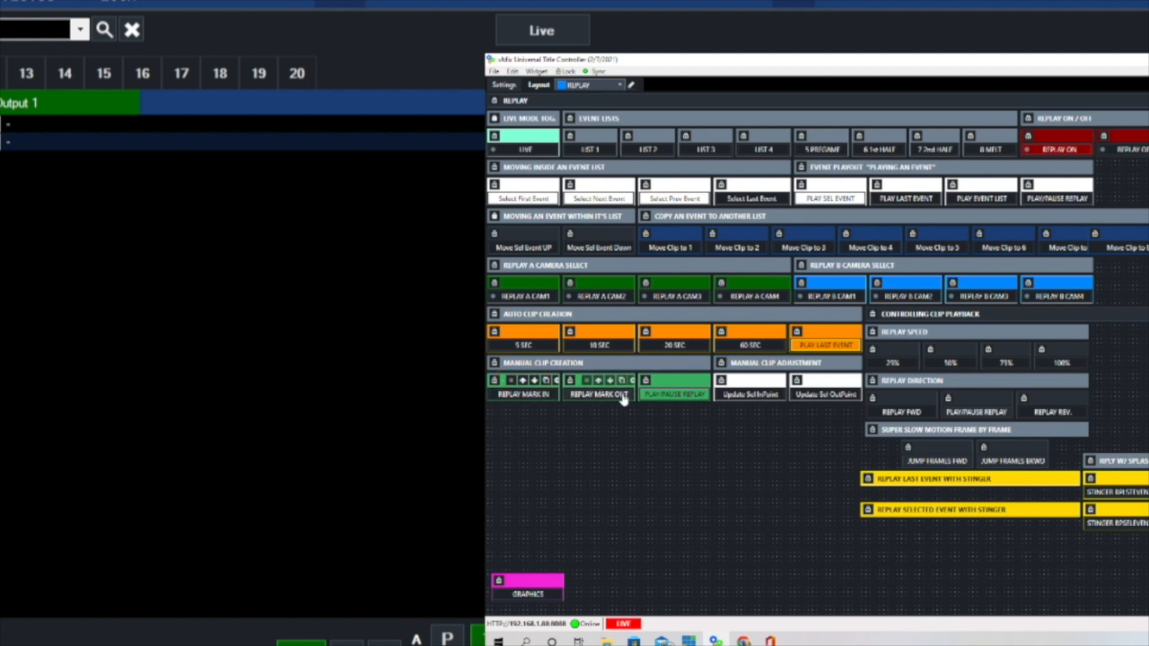
left_click(620, 398)
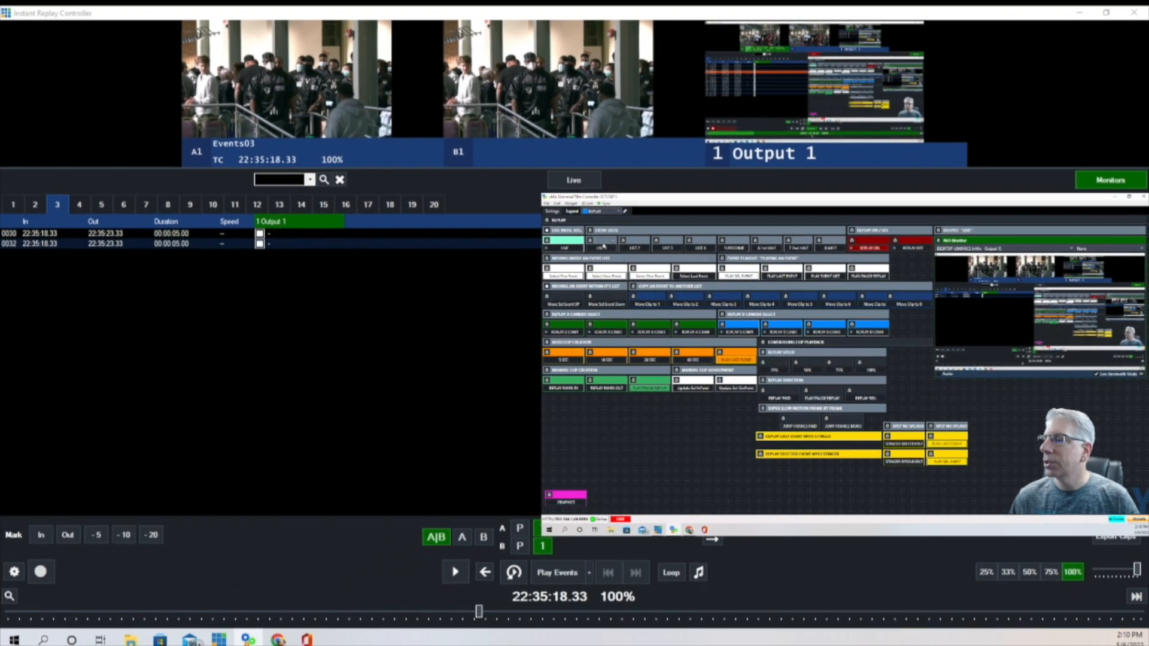
left_click(604, 248)
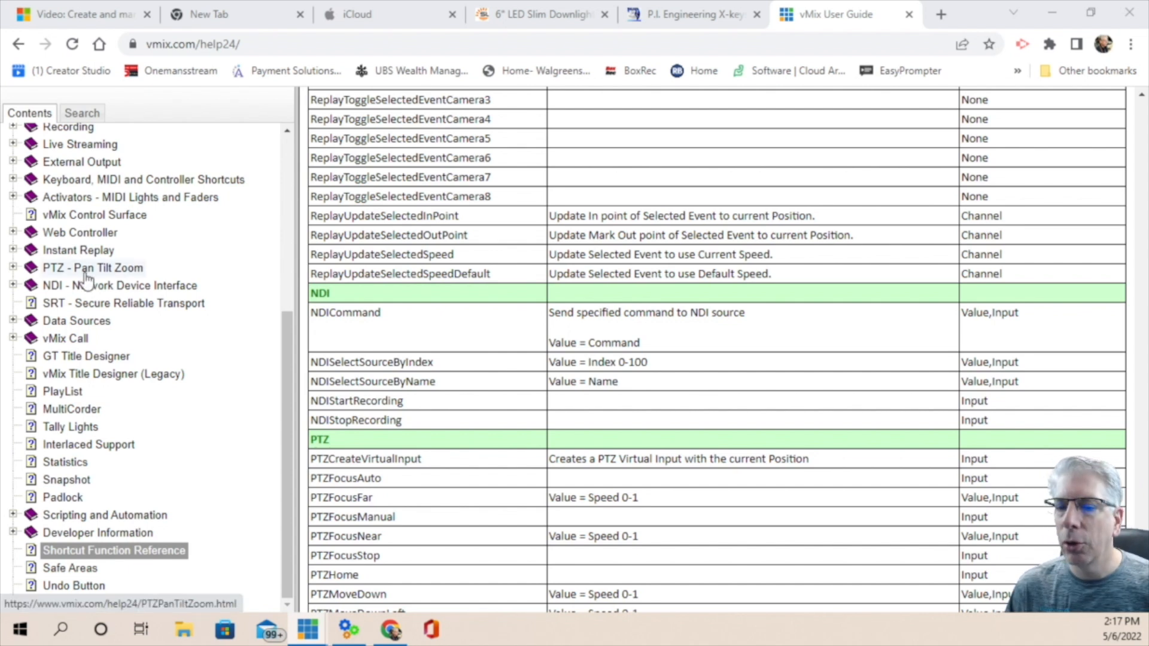
Step: In the vMix User Guide in Chrome, examine the Replay functions listed in the Shortcut Function Reference
scroll(91, 286, "up", 5)
scroll(96, 294, "down", 5)
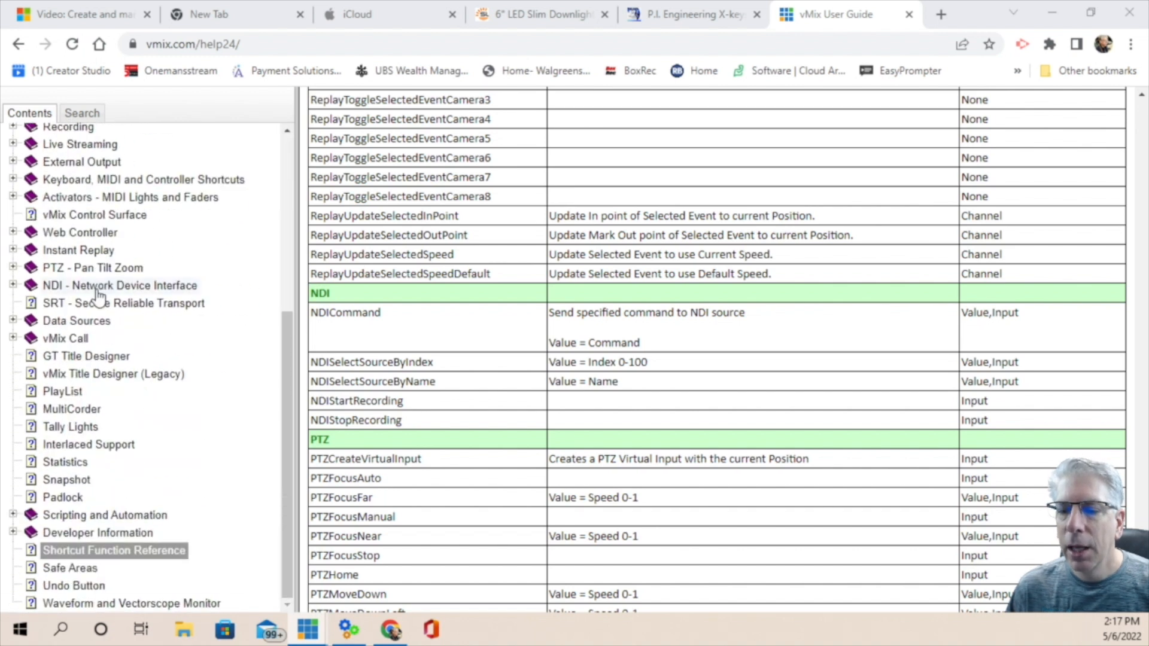
left_click(76, 556)
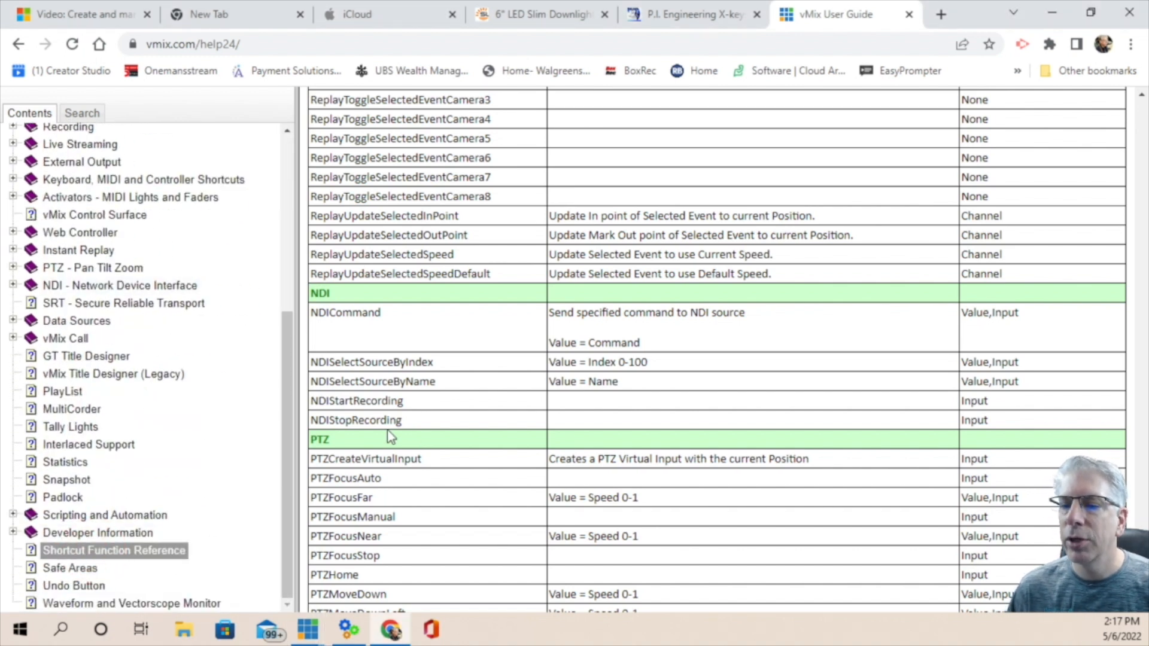
scroll(475, 365, "up", 15)
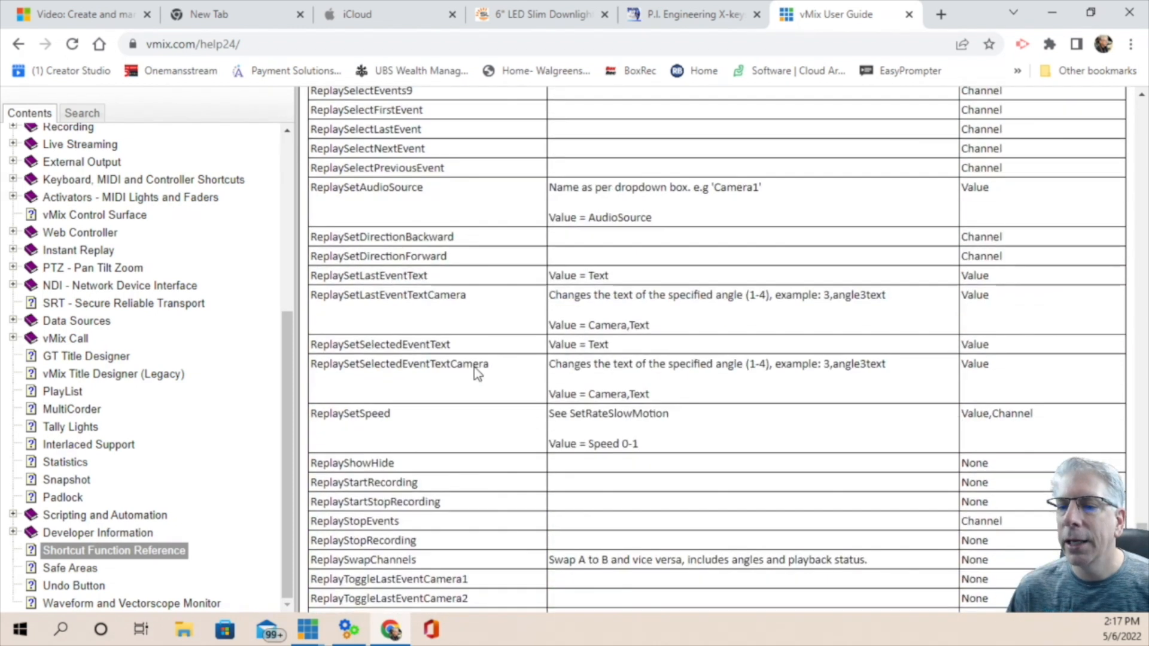
scroll(475, 367, "up", 7)
scroll(477, 374, "up", 15)
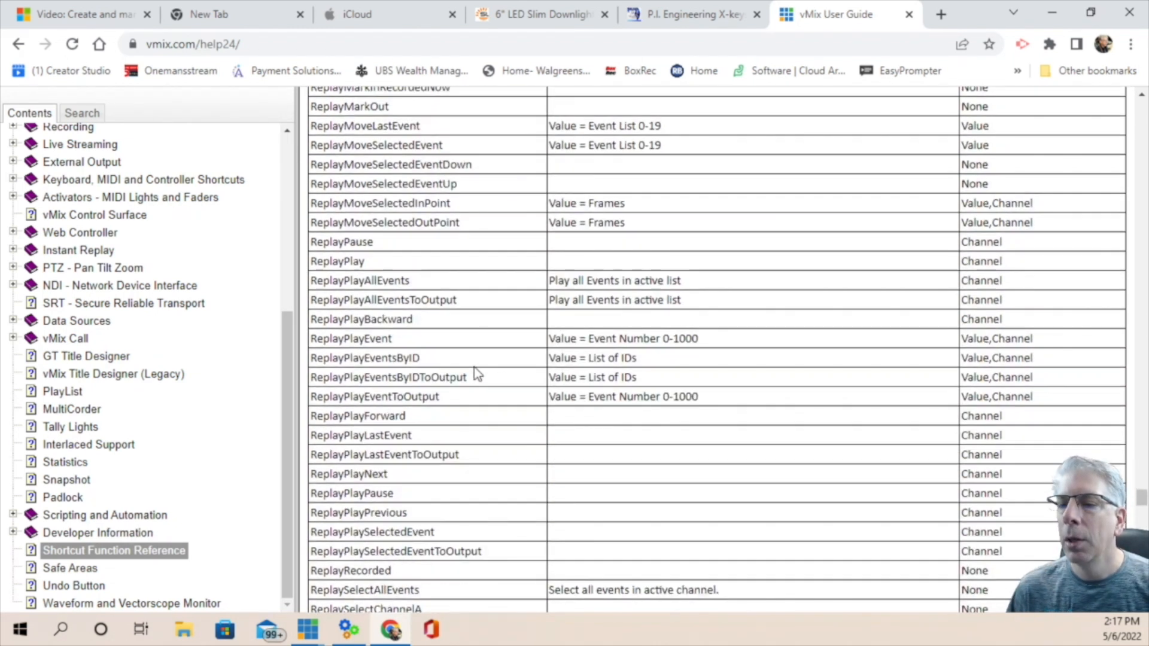
scroll(476, 377, "up", 15)
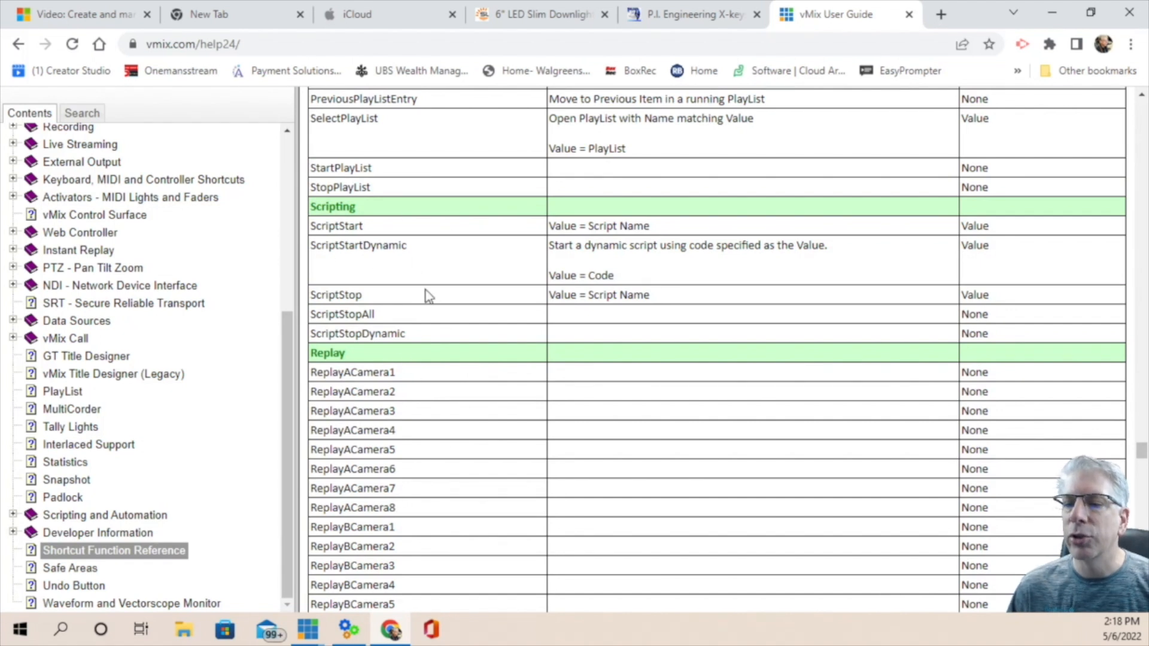
Step: Read through the remaining Replay shortcut functions, from the camera selections down to ReplaySetSpeed and its permitted value
scroll(398, 305, "up", 5)
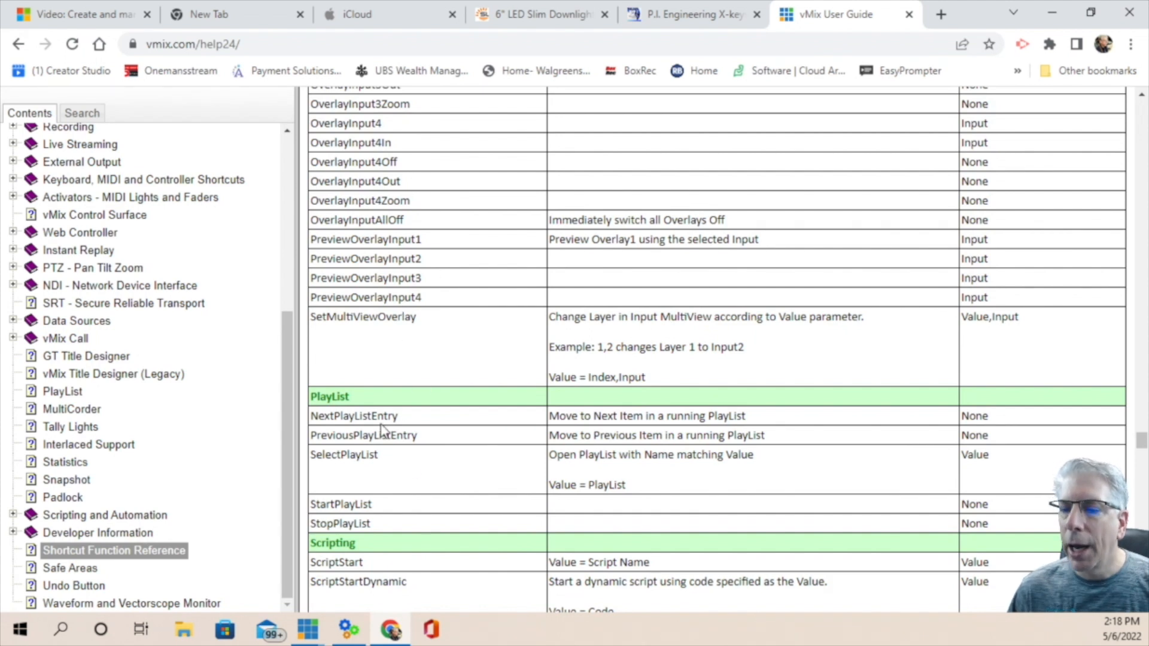
scroll(382, 429, "down", 17)
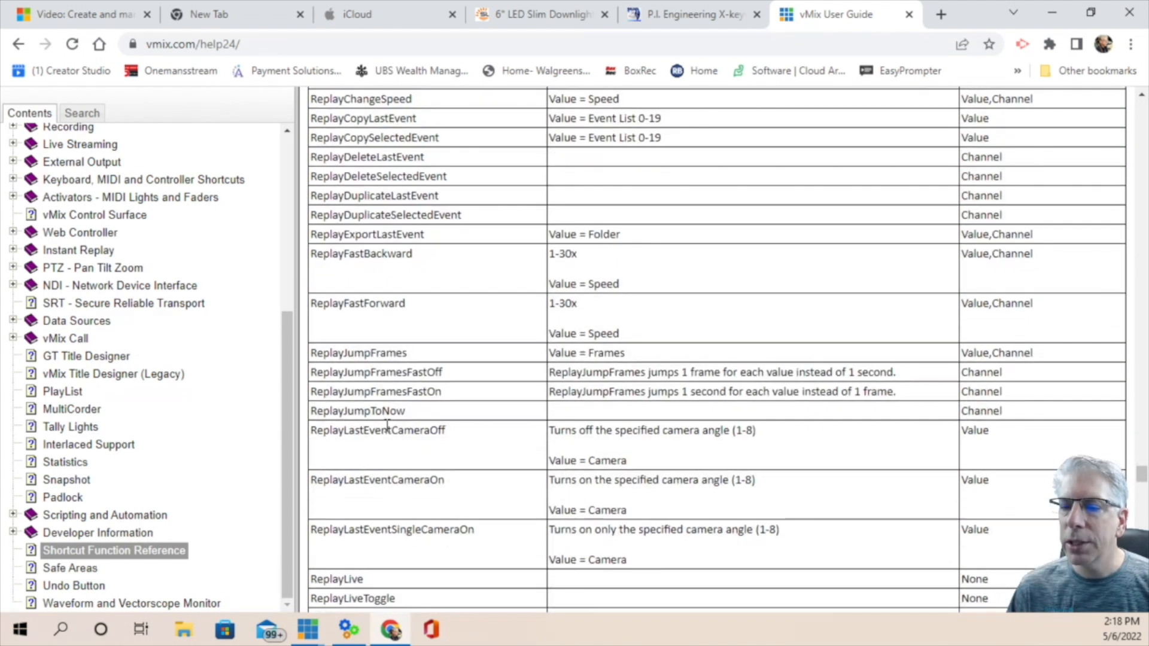
scroll(398, 390, "up", 6)
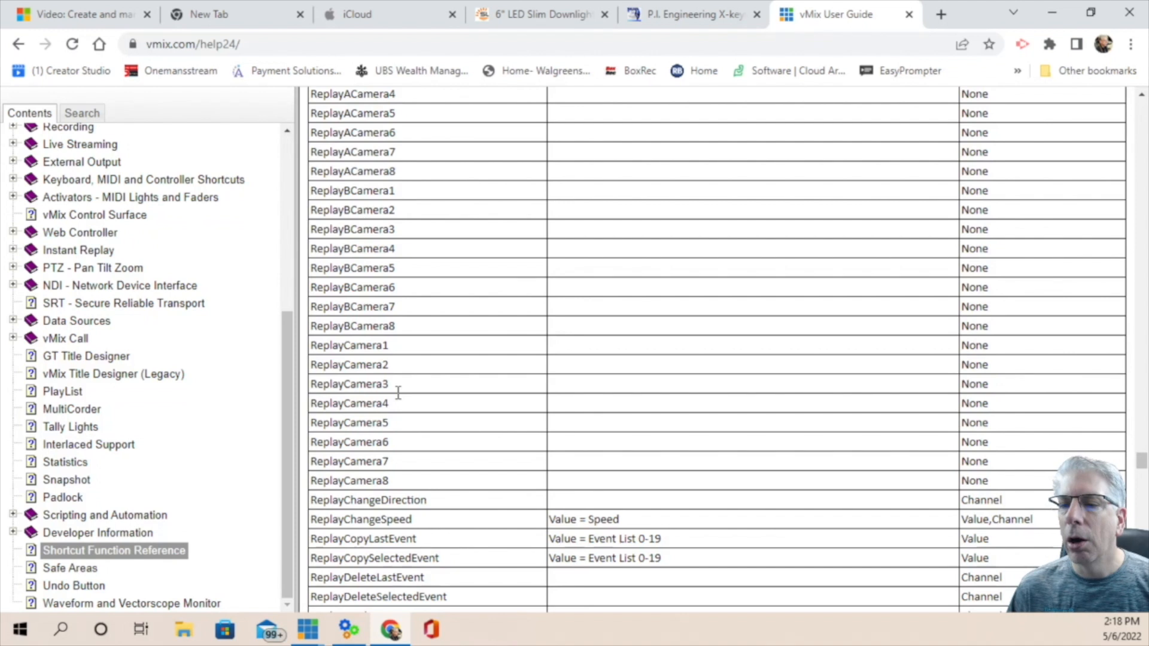
scroll(401, 400, "down", 5)
scroll(401, 400, "down", 5)
scroll(400, 402, "down", 7)
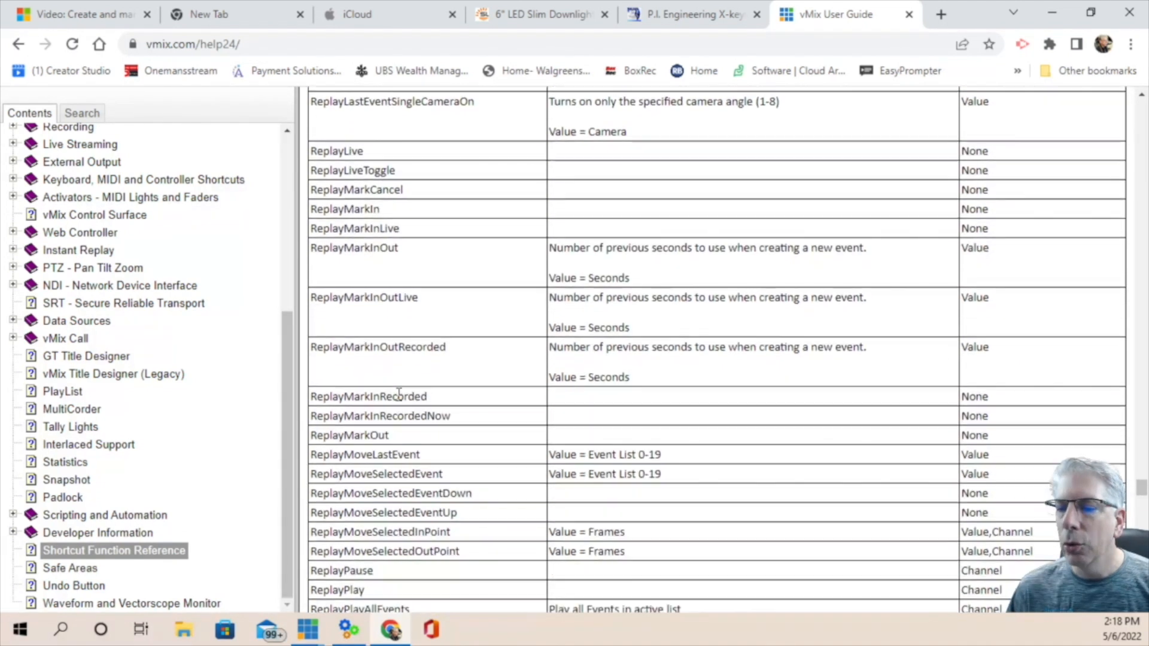
scroll(399, 395, "down", 3)
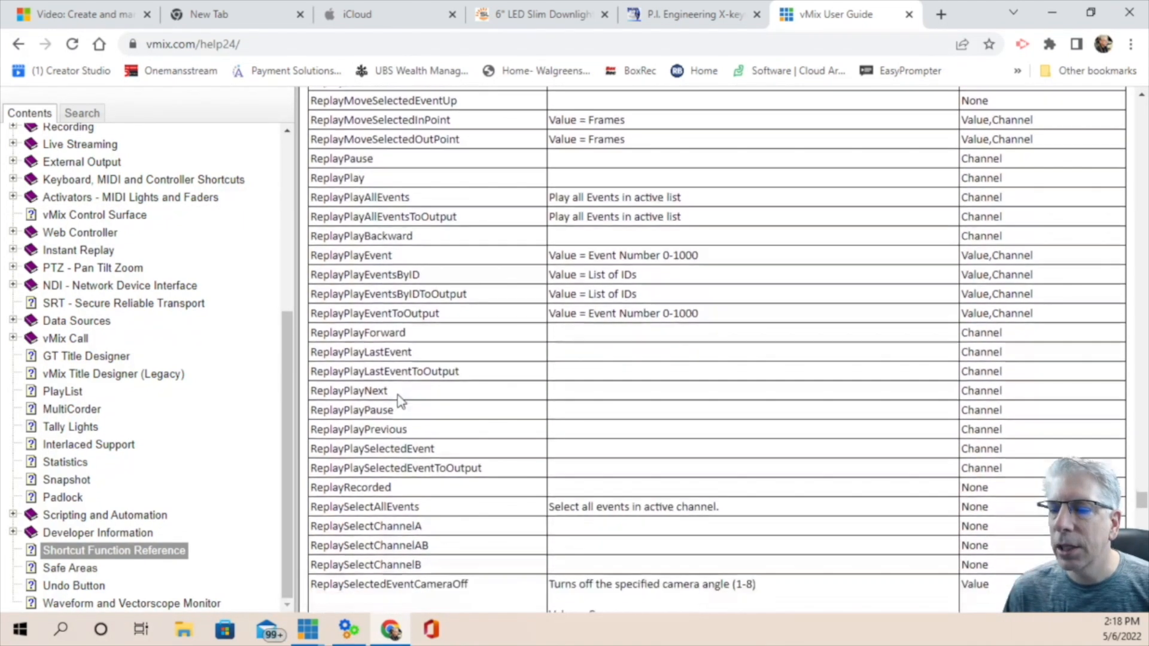
scroll(401, 402, "down", 6)
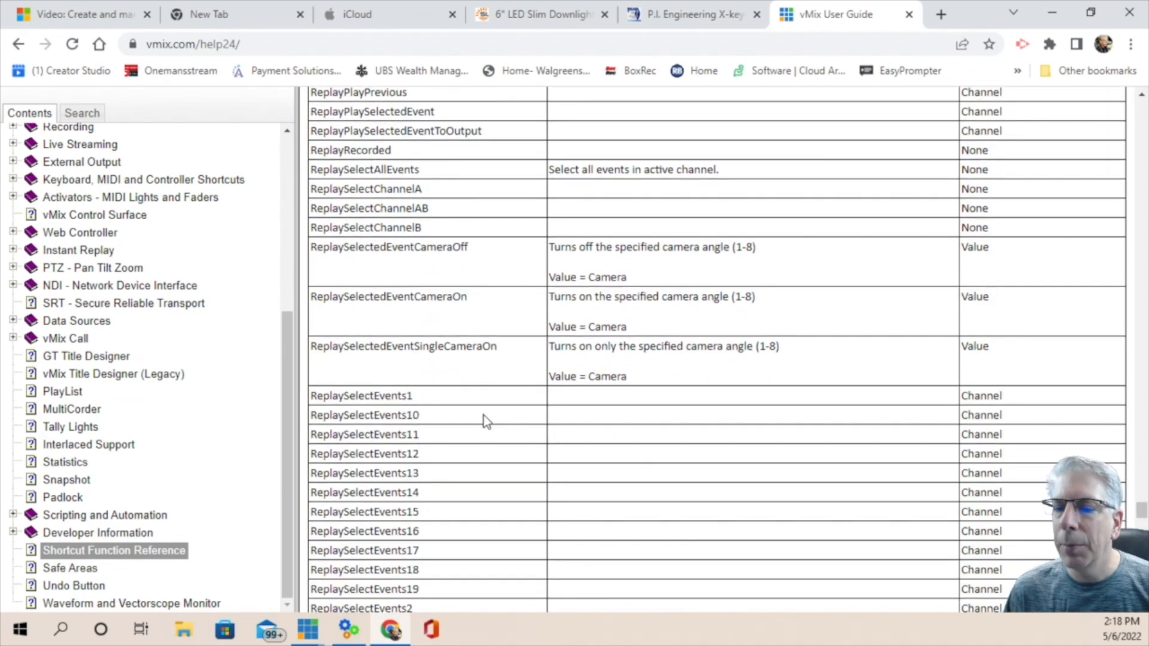
scroll(423, 421, "down", 9)
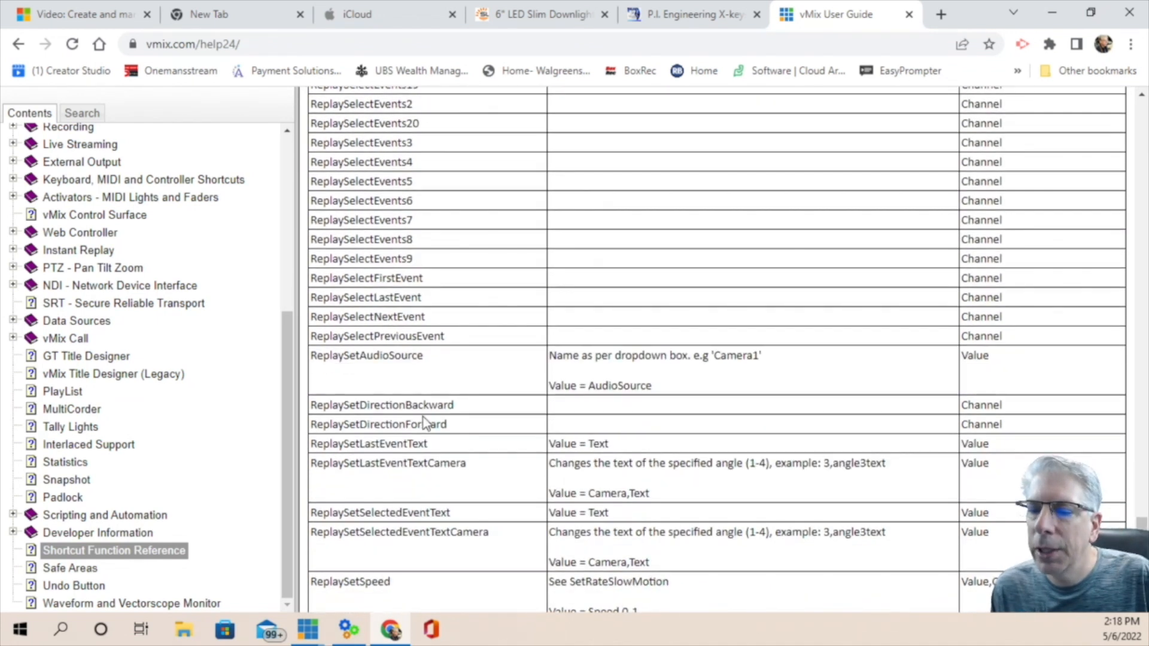
scroll(422, 418, "down", 3)
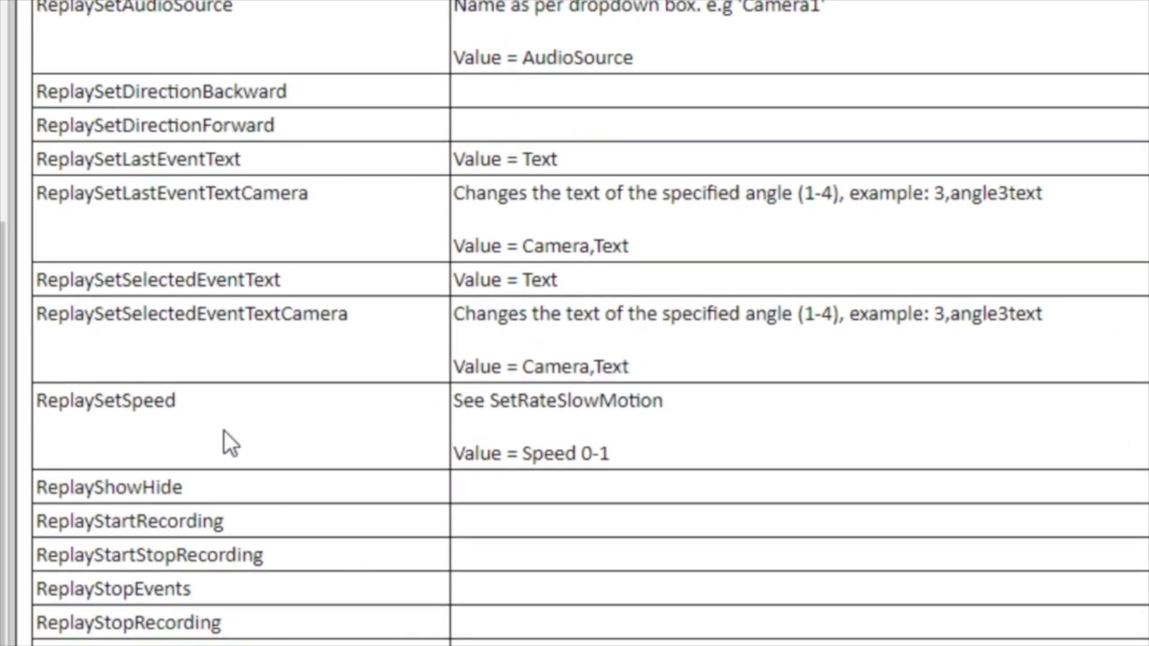
left_click(96, 404)
left_click(581, 455)
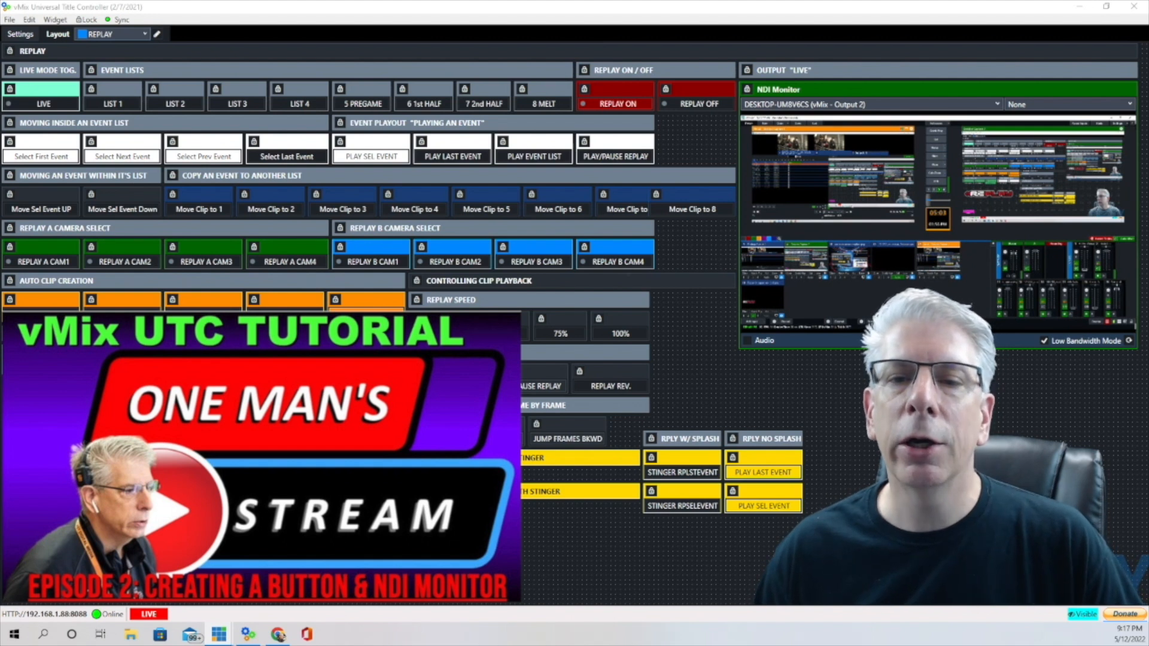
Step: In Universal Title Controller, inspect the LIVE button's properties and script command, and try the Live control in the Instant Replay Controller
mouse_move(67, 100)
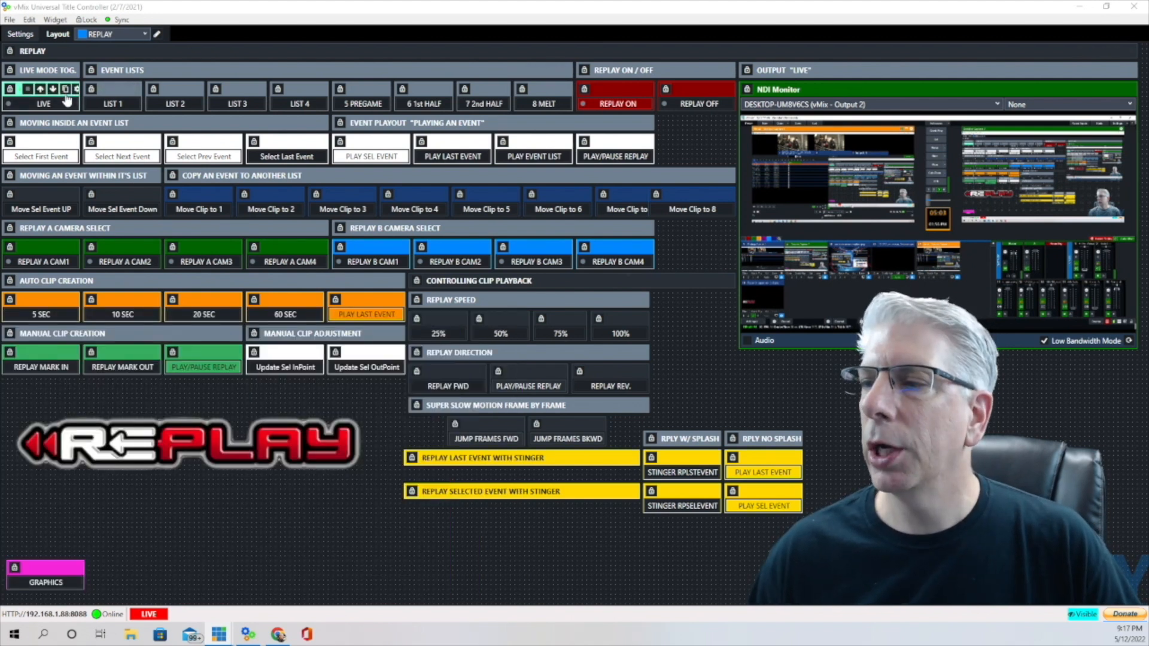
left_click(77, 90)
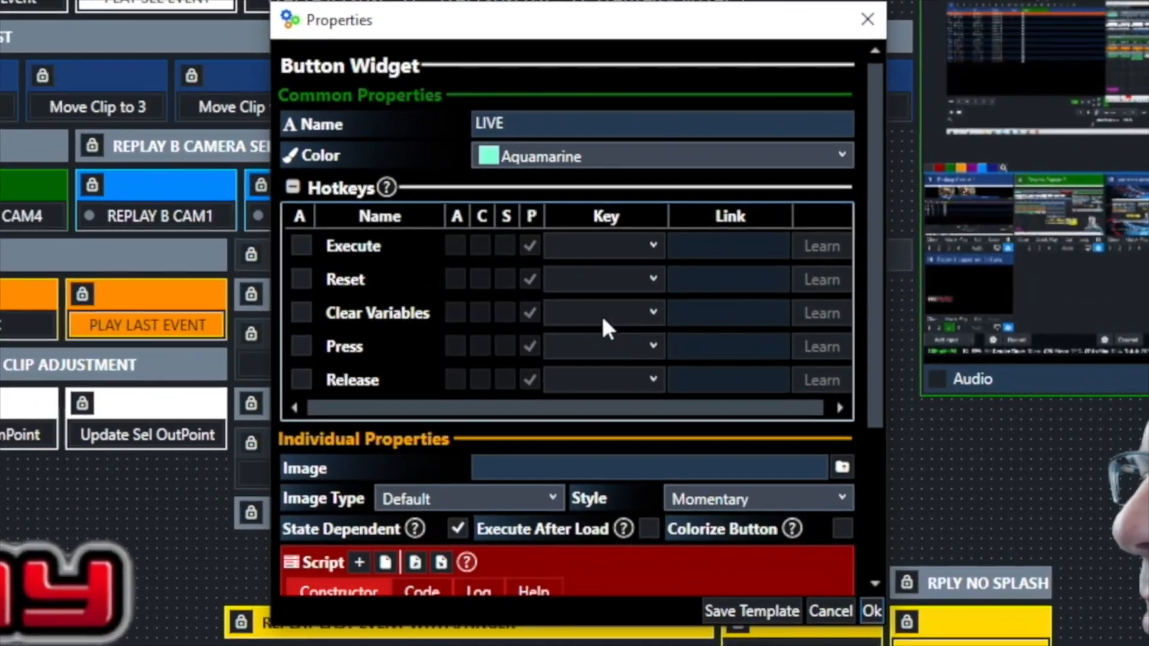
scroll(590, 316, "down", 3)
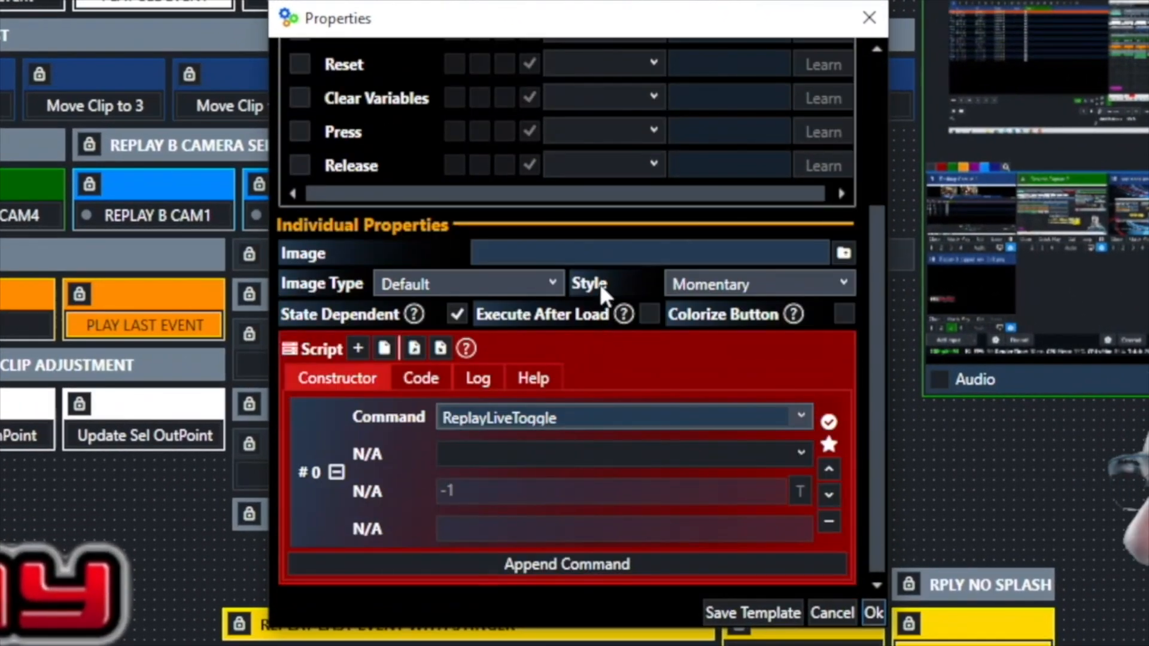
scroll(595, 284, "up", 3)
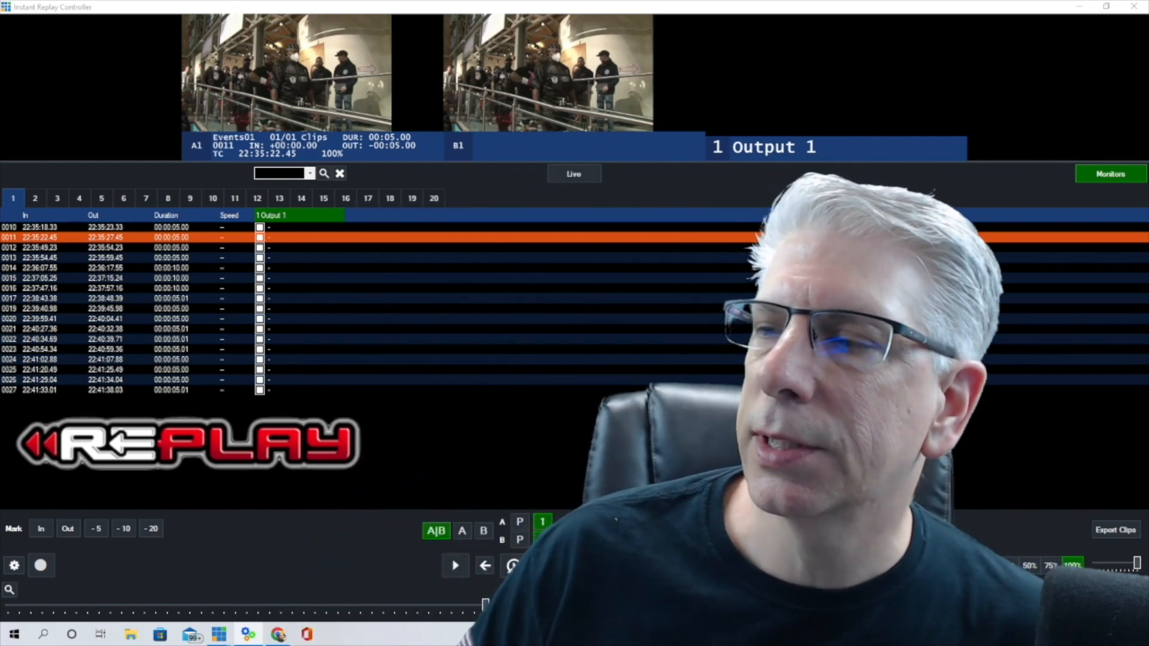
left_click(574, 174)
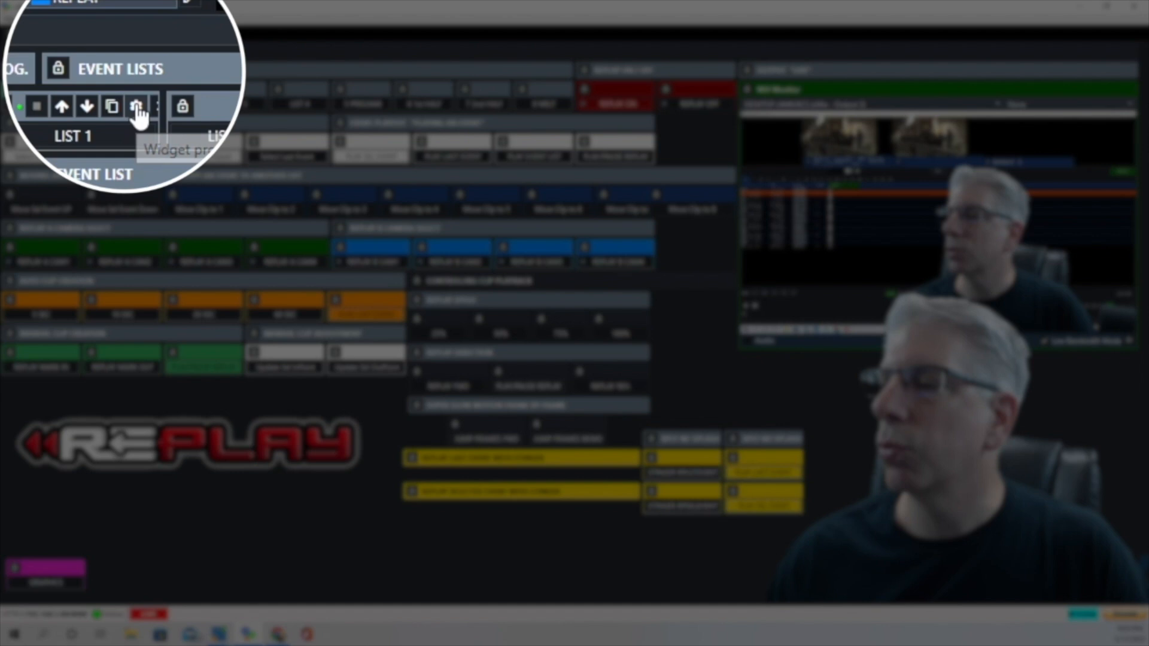
Step: Check the script command and EventList options behind the LIST 1 and LIST 2 buttons, and close their properties
left_click(133, 88)
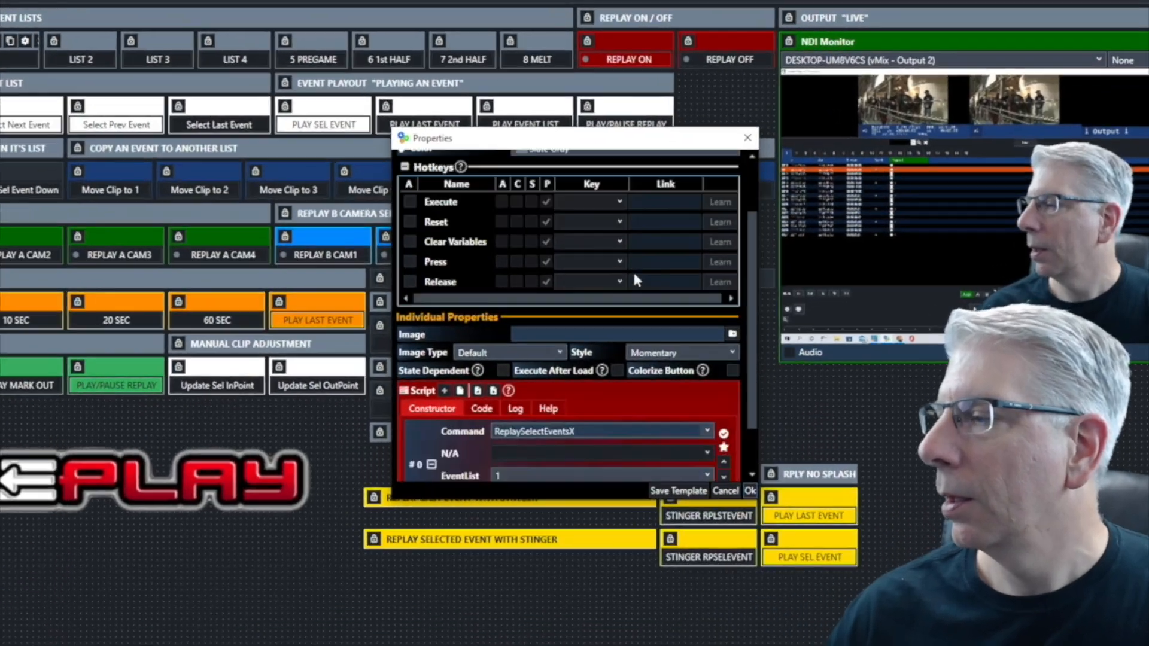
scroll(634, 275, "down", 2)
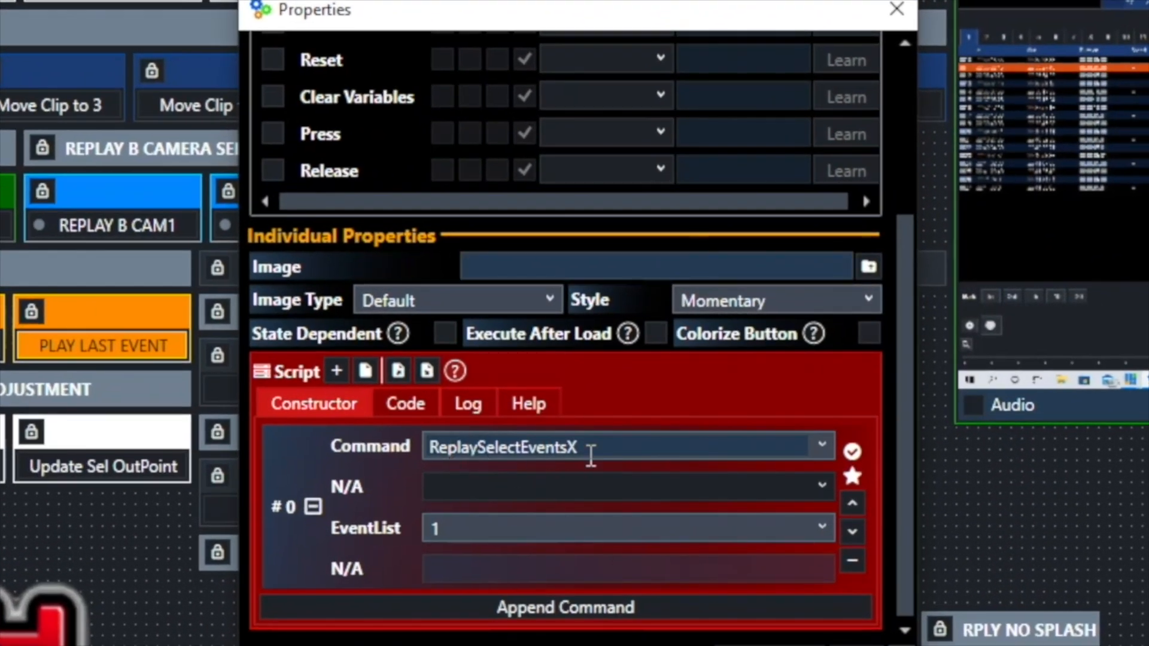
left_click(823, 529)
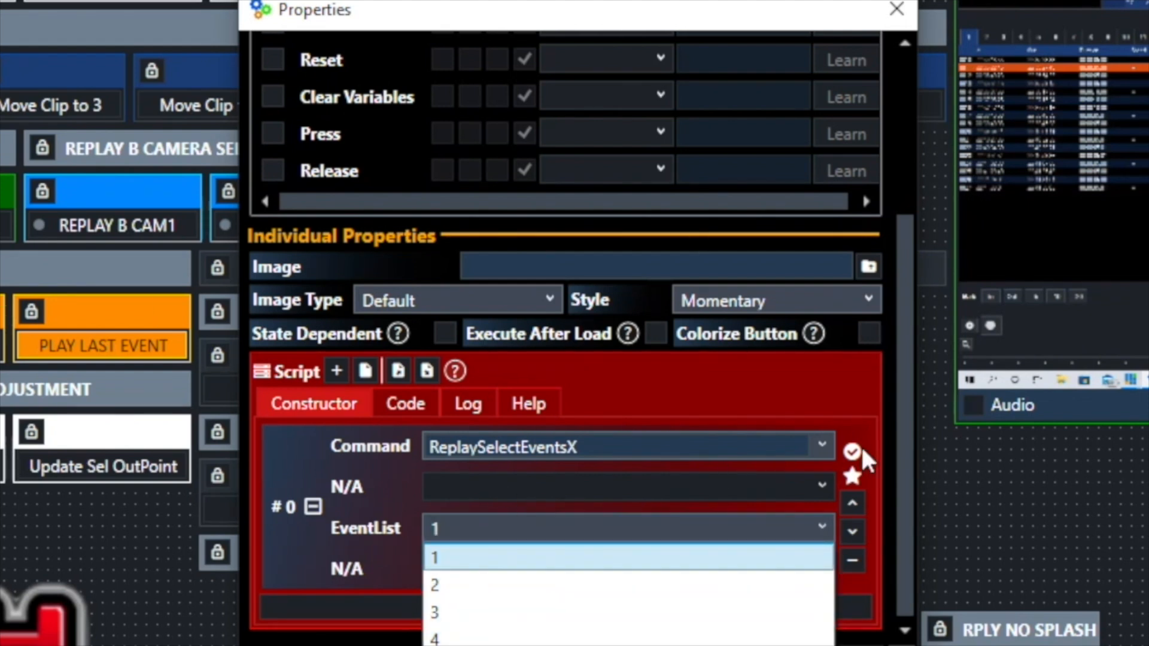
left_click(532, 530)
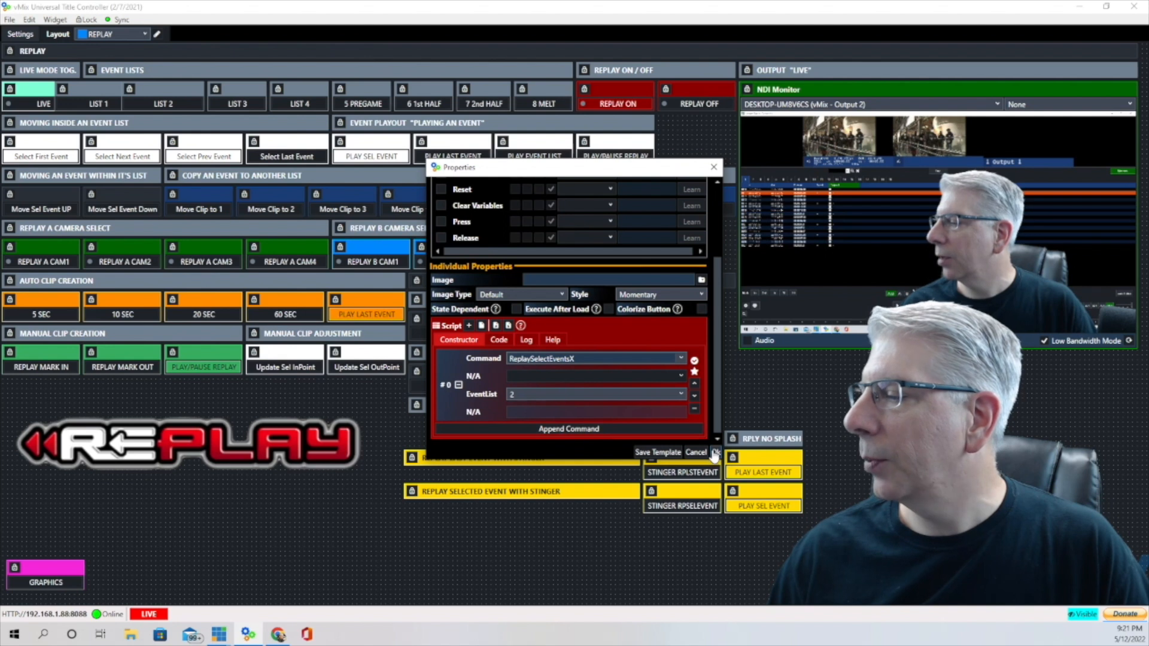
left_click(715, 453)
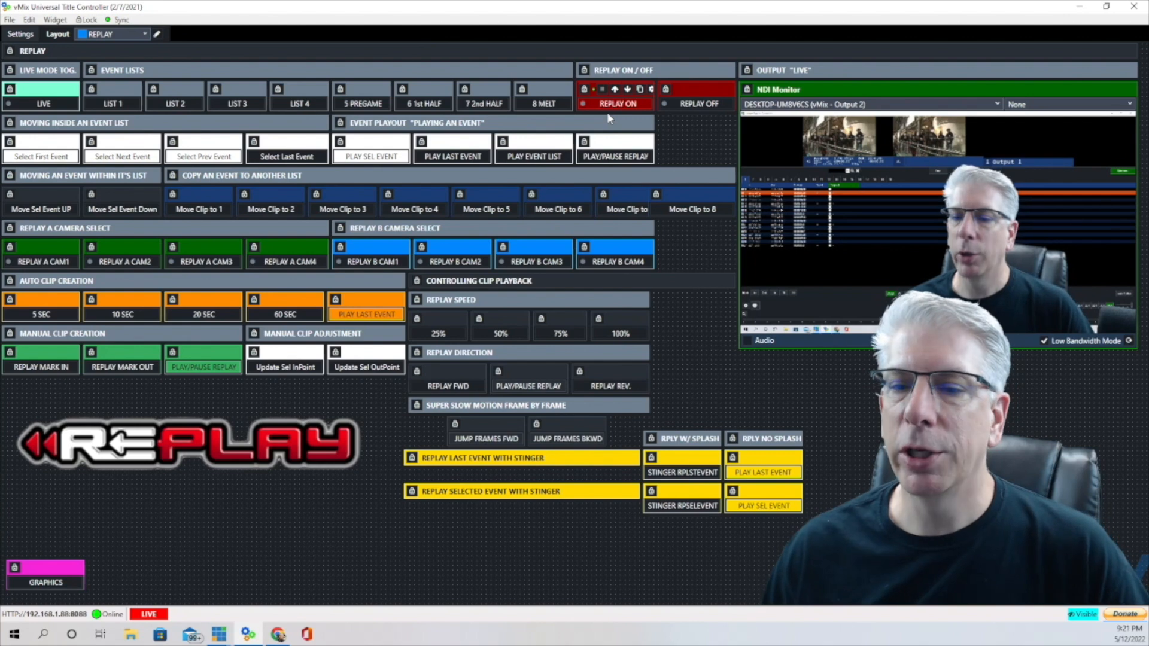
Step: Check which script commands the REPLAY ON and REPLAY OFF buttons run, closing each button's properties after viewing
left_click(653, 89)
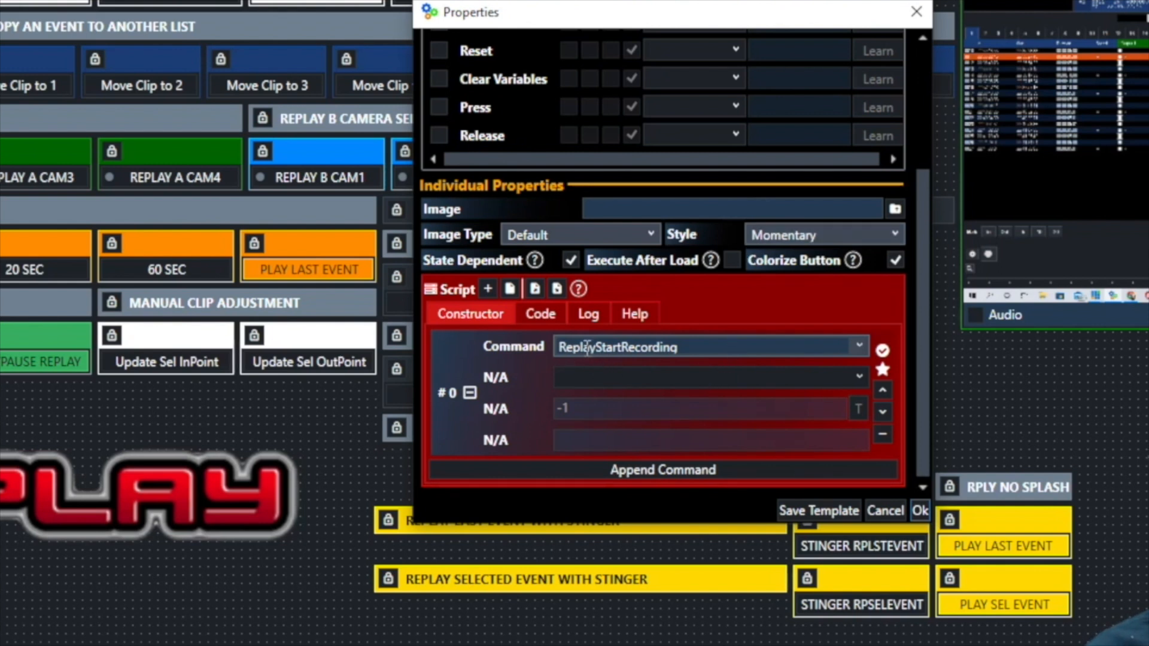
left_click(920, 511)
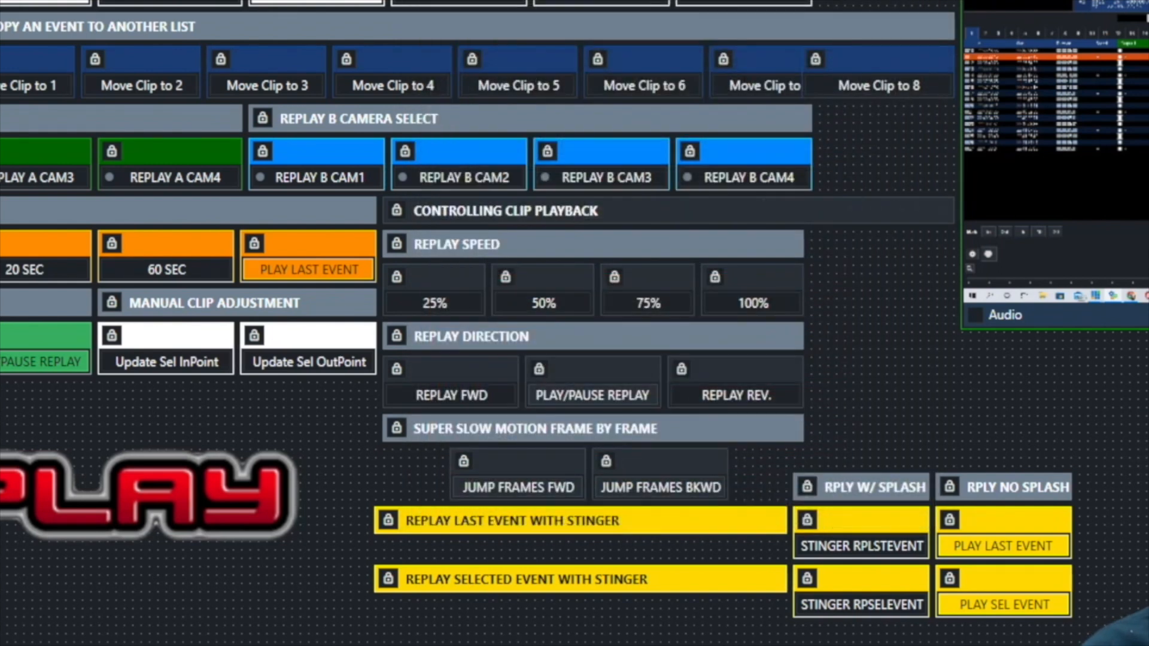
left_click(838, 1)
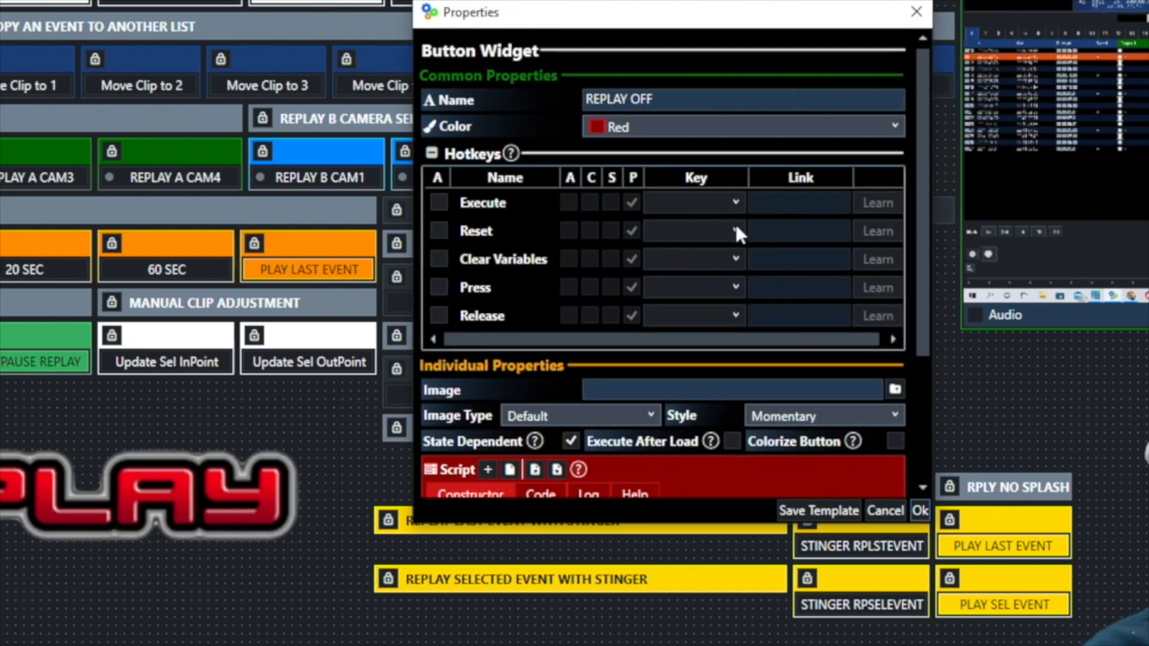
scroll(740, 230, "down", 4)
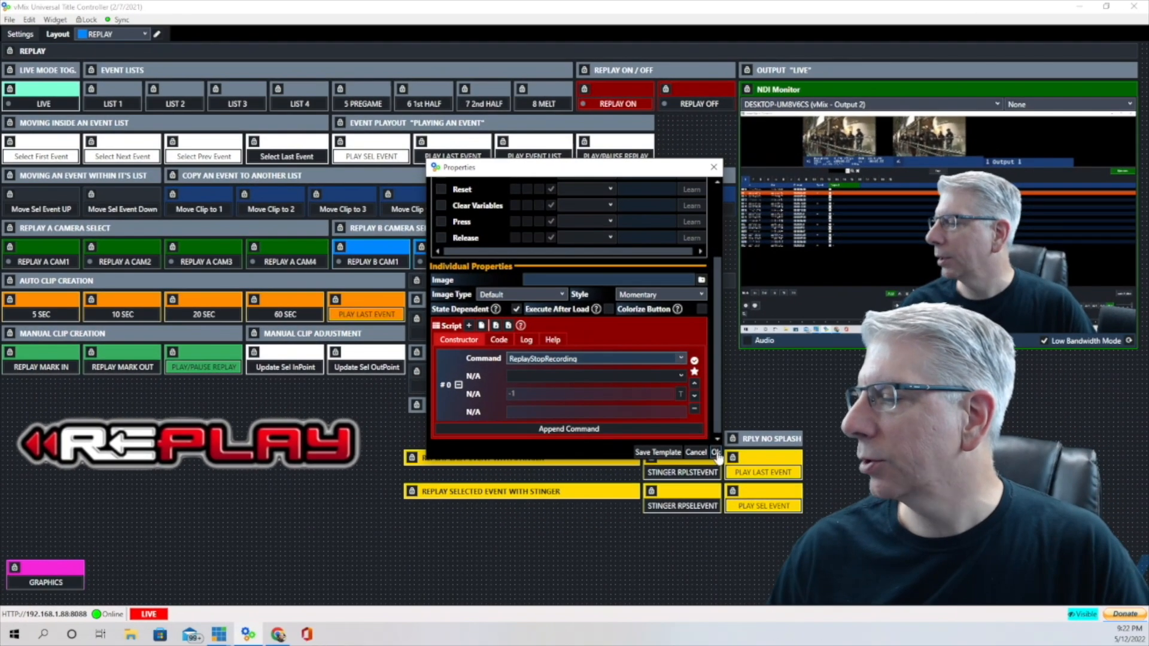
left_click(716, 453)
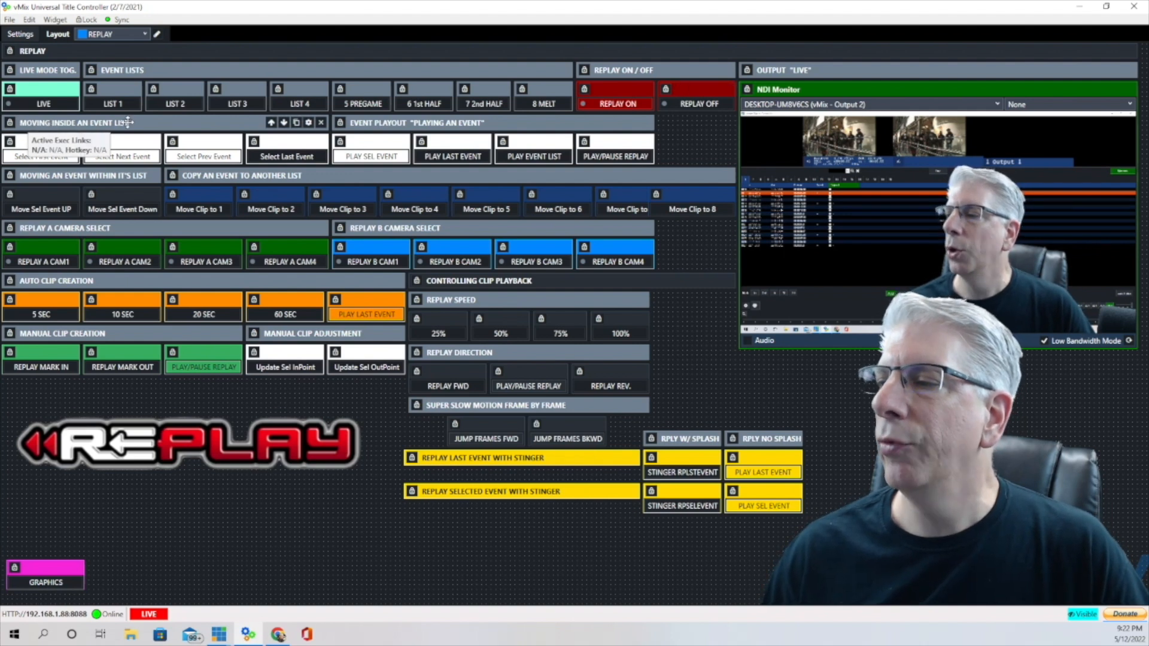
Step: Review the script commands assigned to the Select First Event and Select Next Event buttons
left_click(79, 121)
left_click(77, 142)
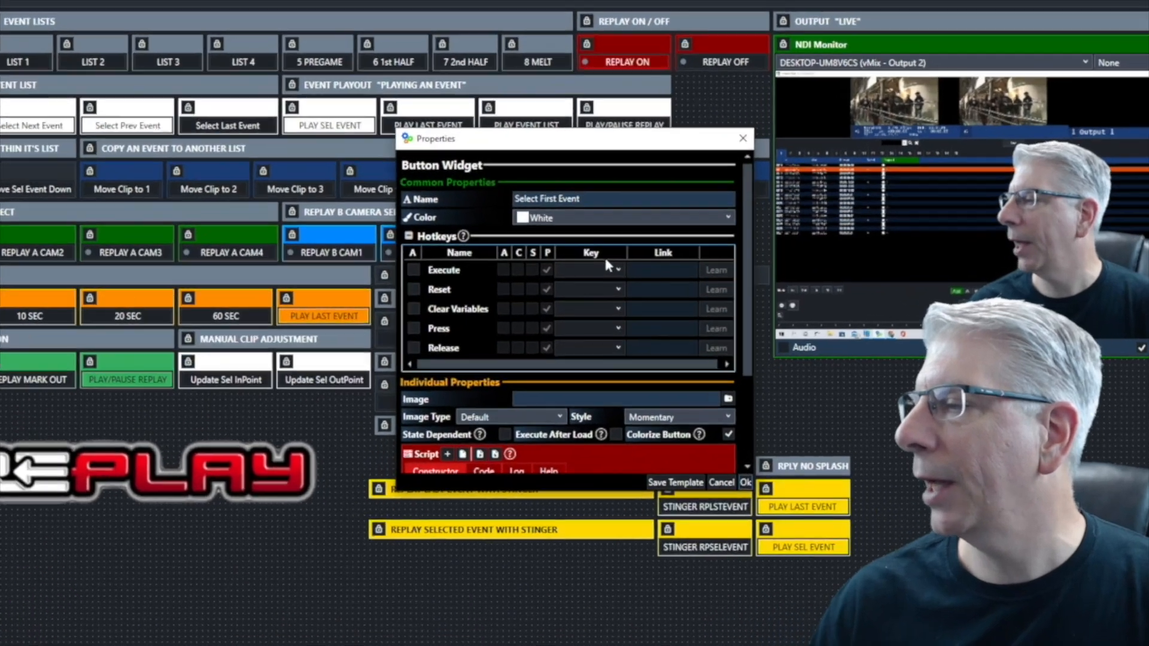
scroll(606, 263, "down", 3)
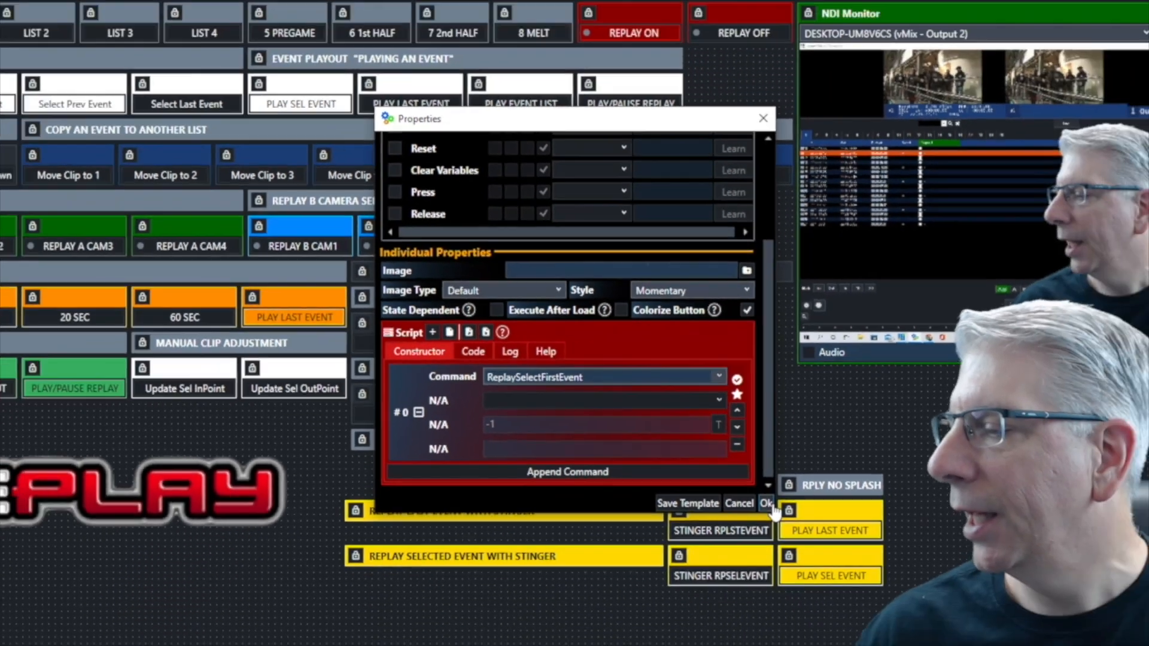
left_click(876, 615)
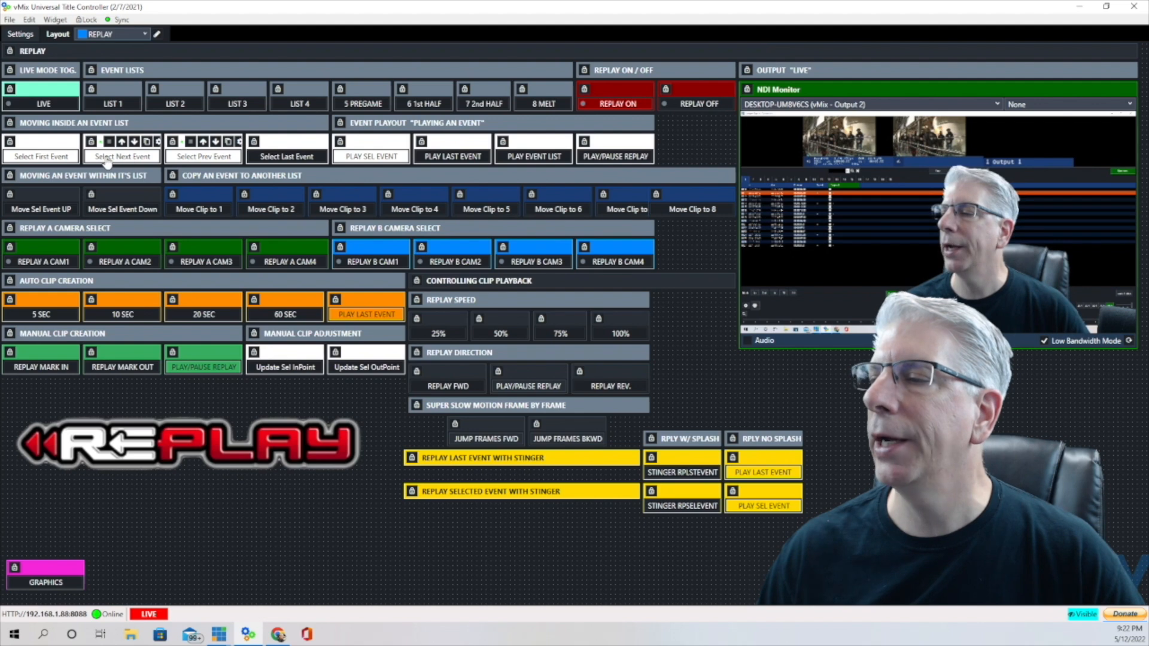
left_click(158, 142)
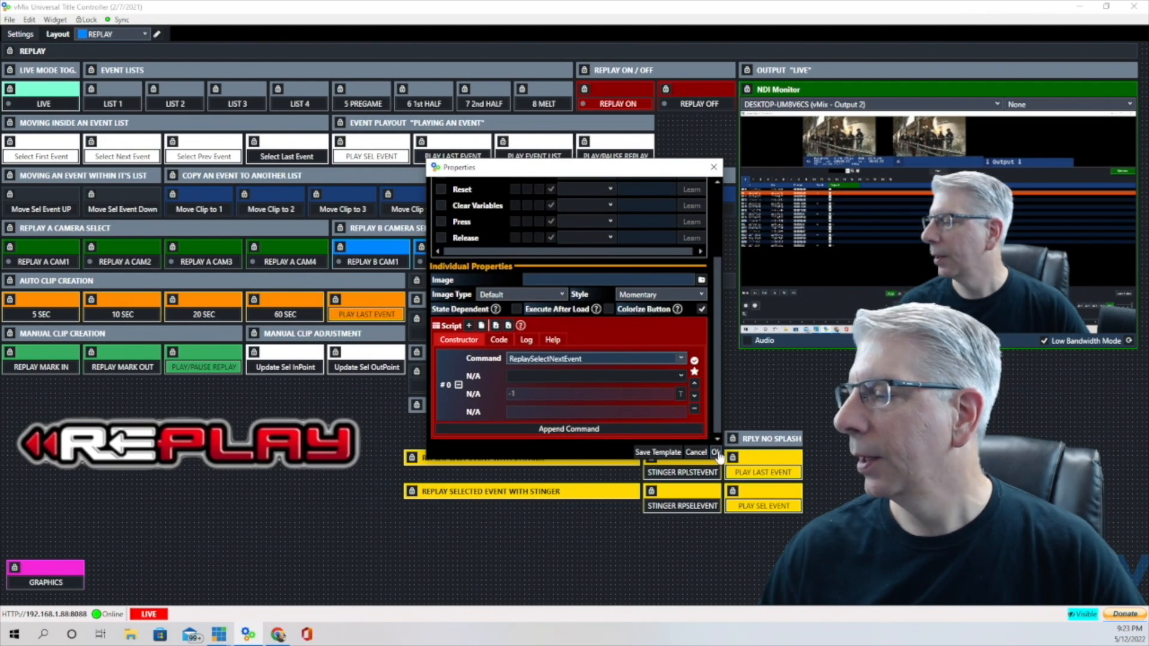
left_click(716, 453)
Step: Review the script commands assigned to the Select Prev Event and Select Last Event buttons
mouse_move(233, 151)
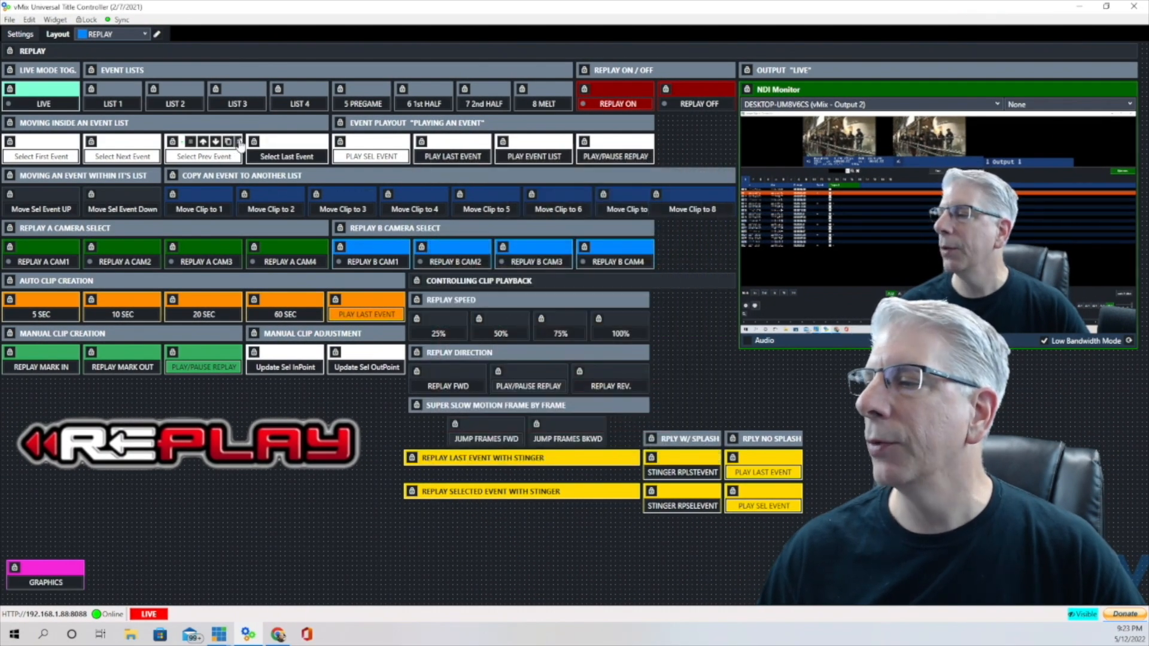
left_click(239, 144)
scroll(596, 267, "down", 3)
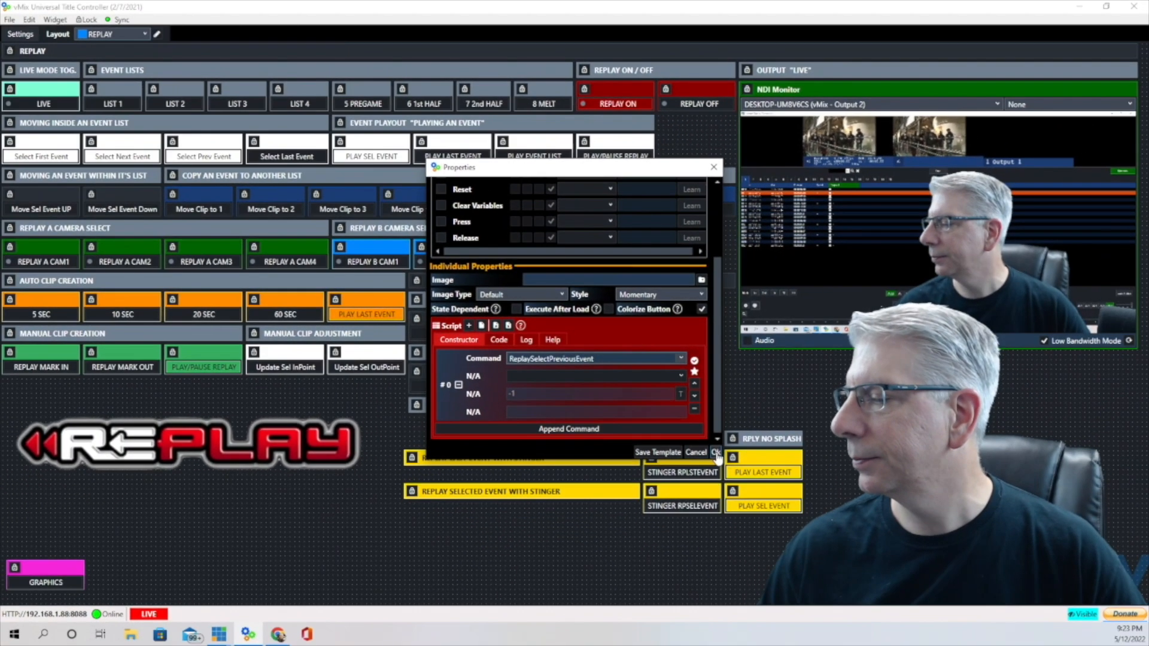
left_click(716, 453)
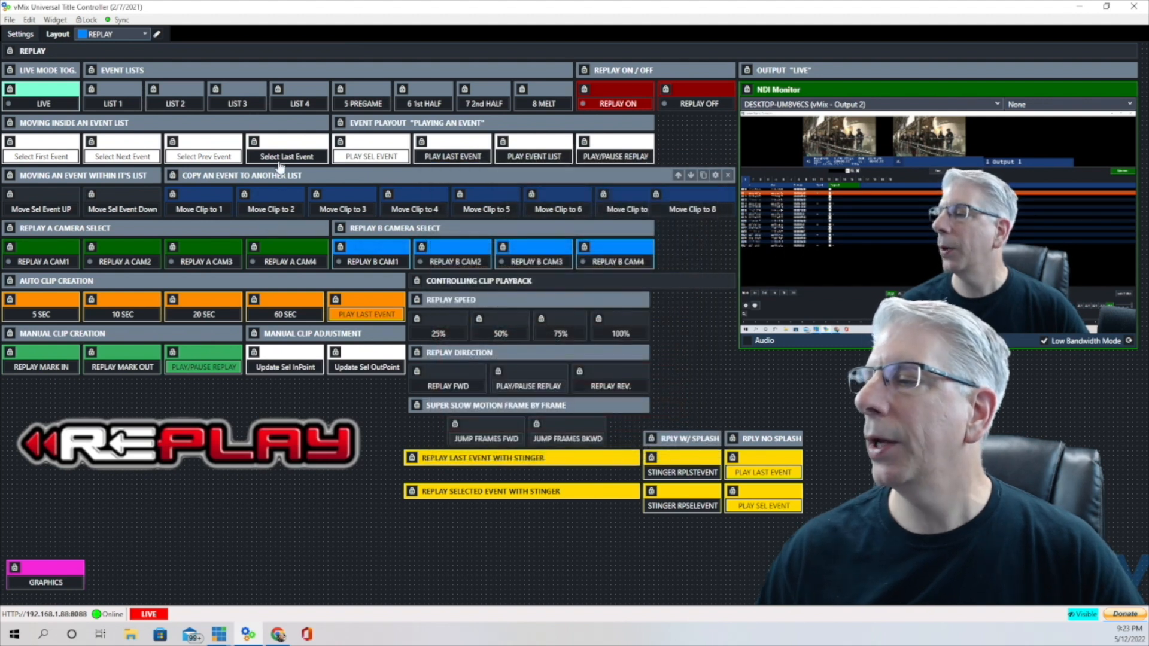
mouse_move(286, 159)
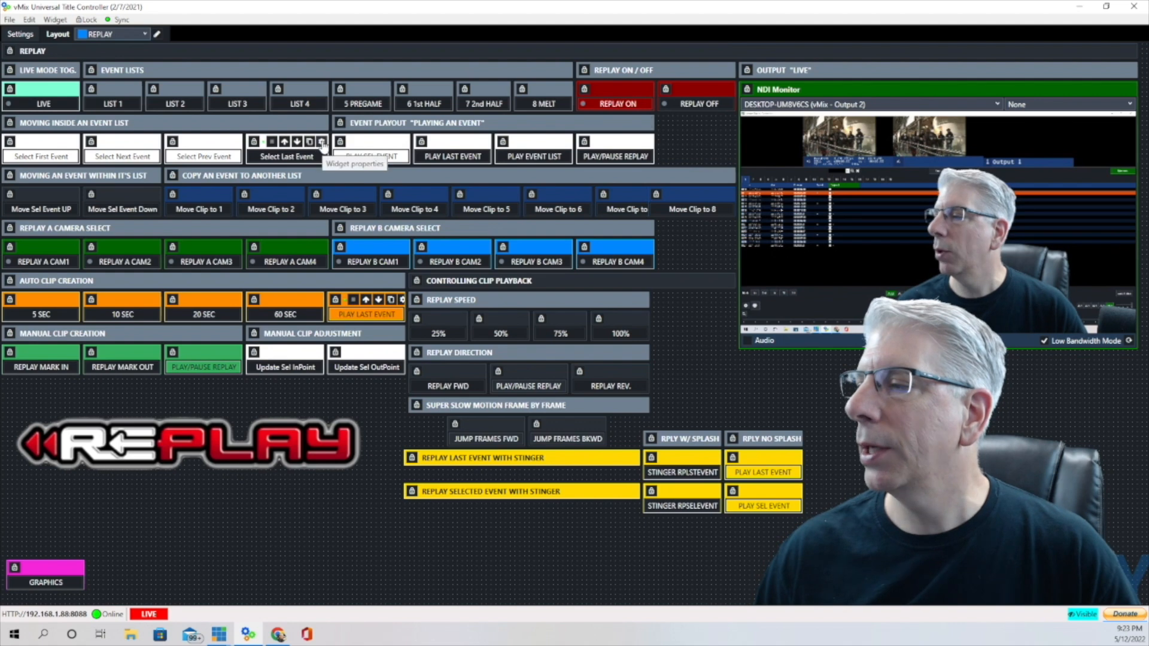
left_click(323, 143)
scroll(573, 268, "down", 3)
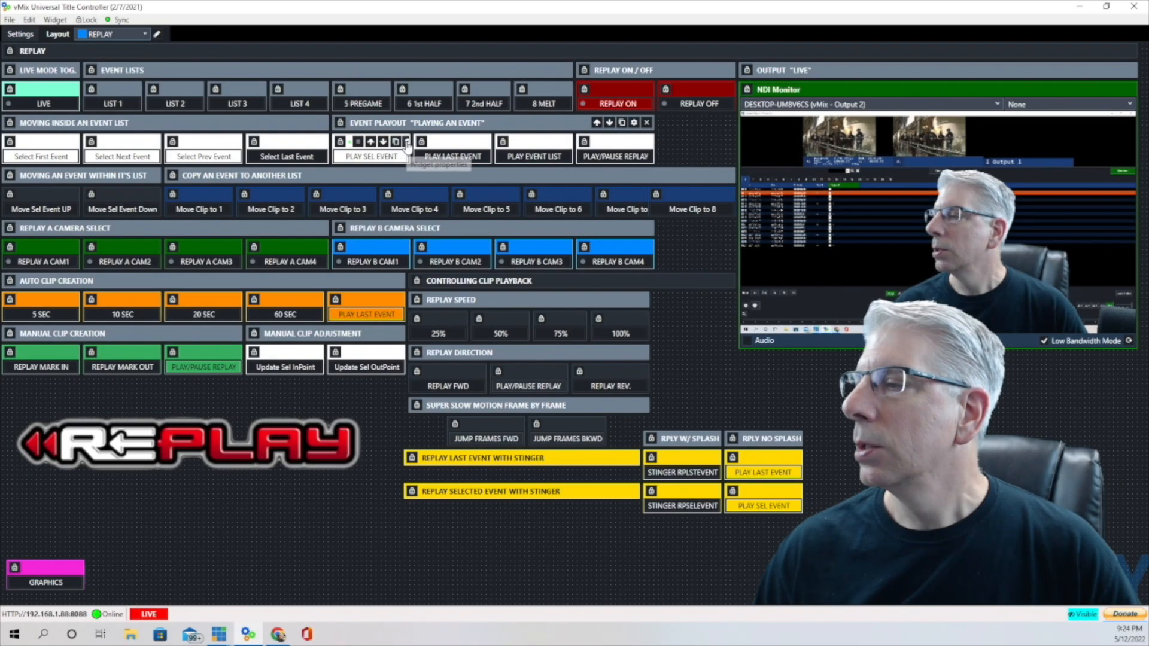
Step: Check the script commands behind the PLAY SEL EVENT and PLAY LAST EVENT buttons in the event playout group, closing each button's properties
left_click(407, 143)
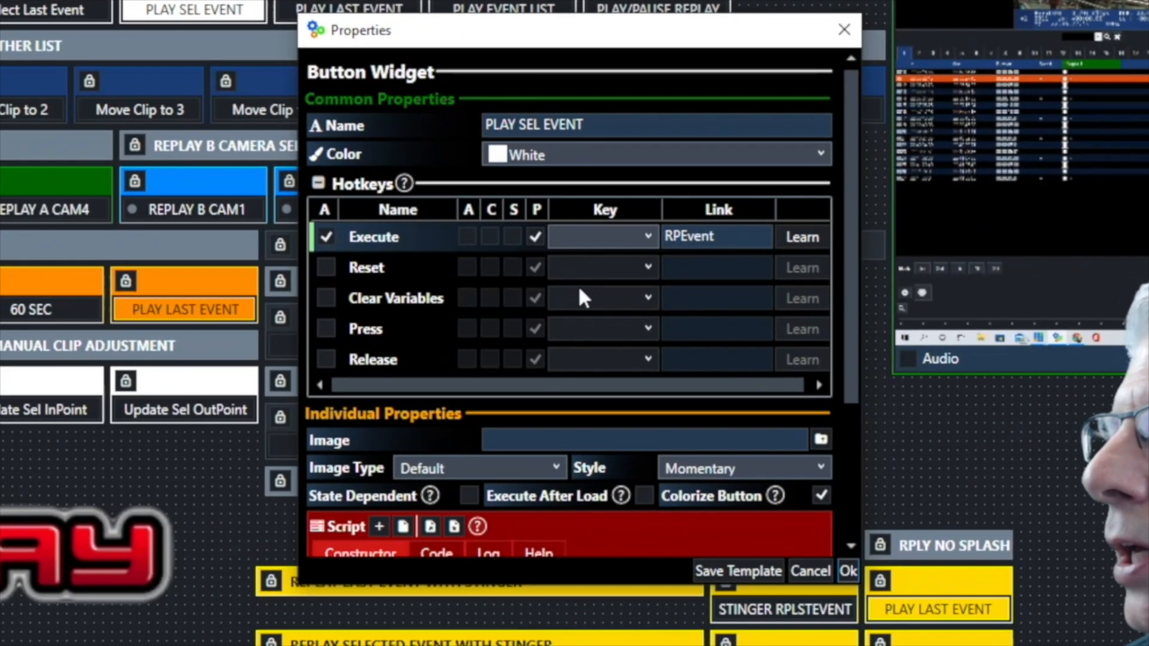
scroll(578, 285, "down", 2)
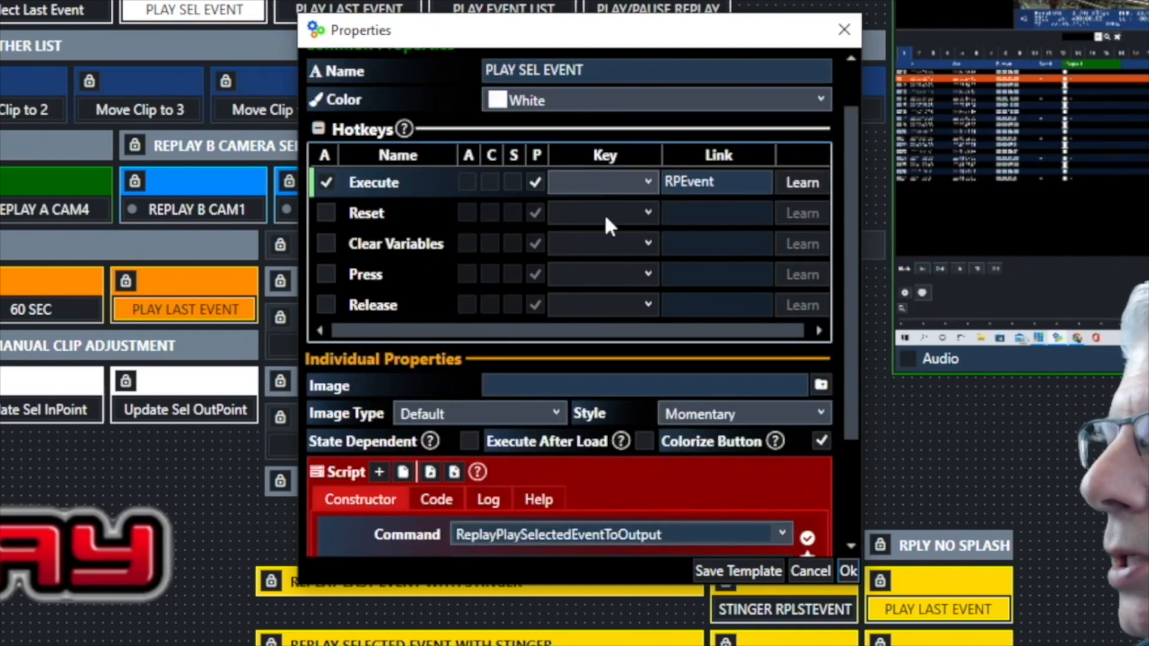
scroll(624, 222, "down", 5)
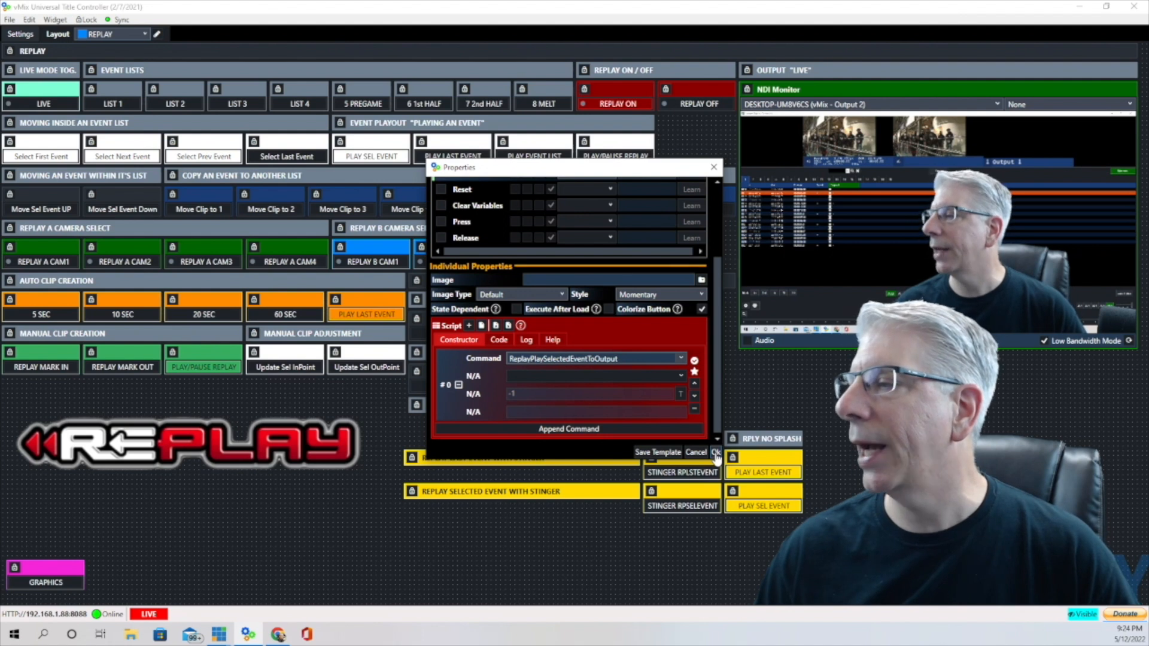
left_click(715, 453)
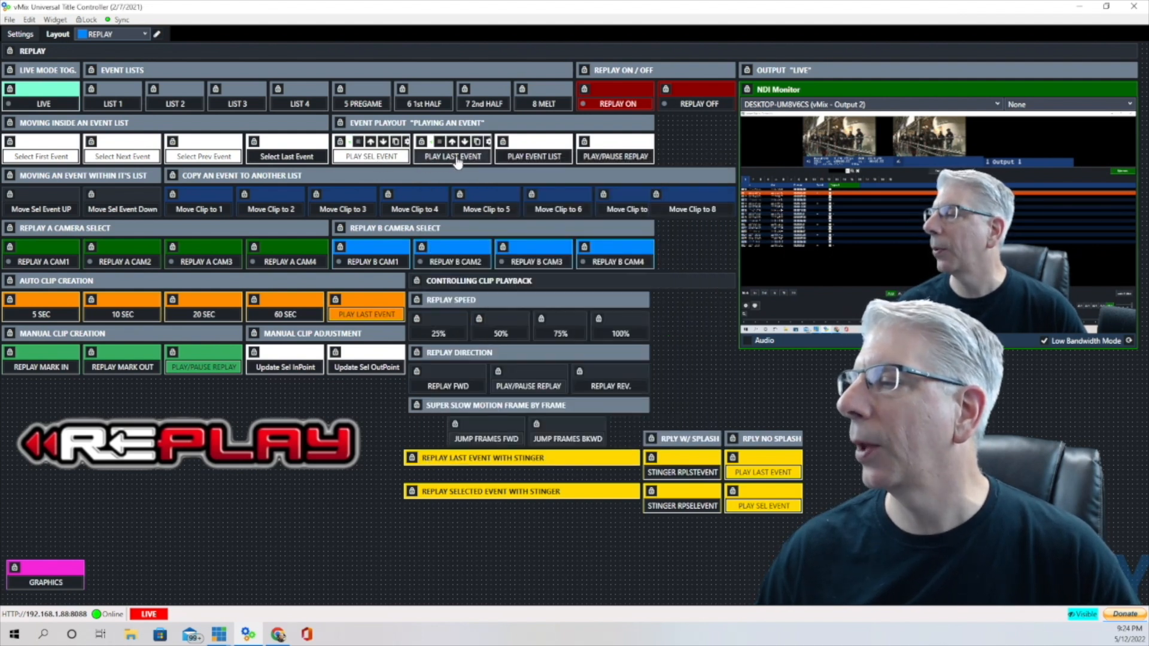
left_click(489, 145)
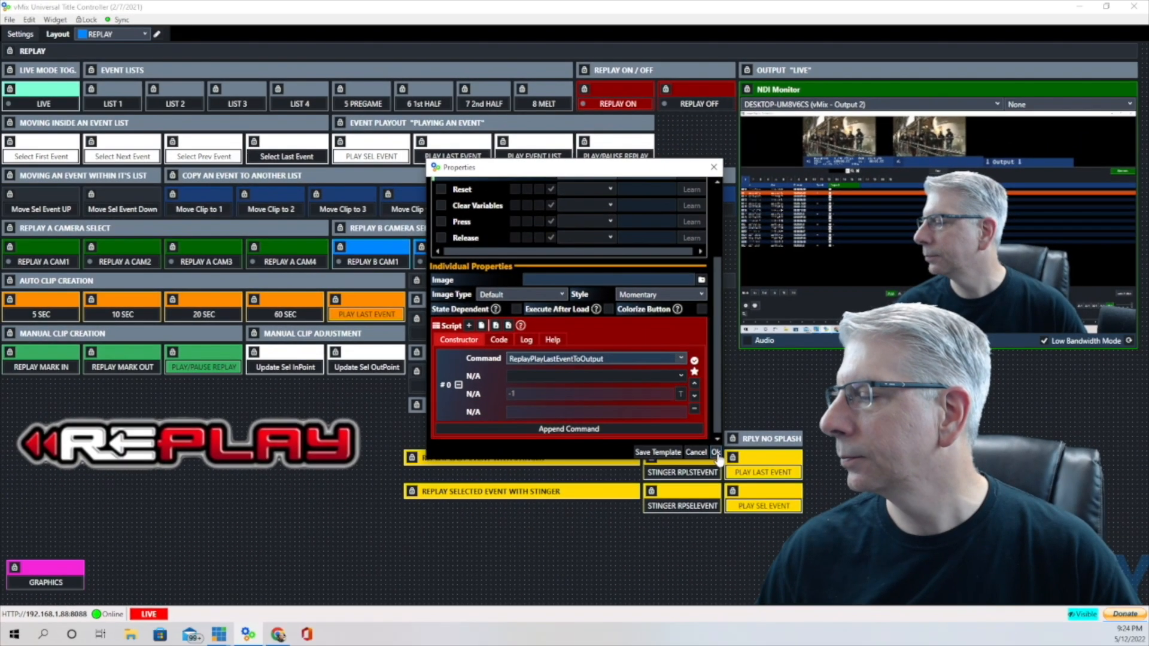
left_click(854, 601)
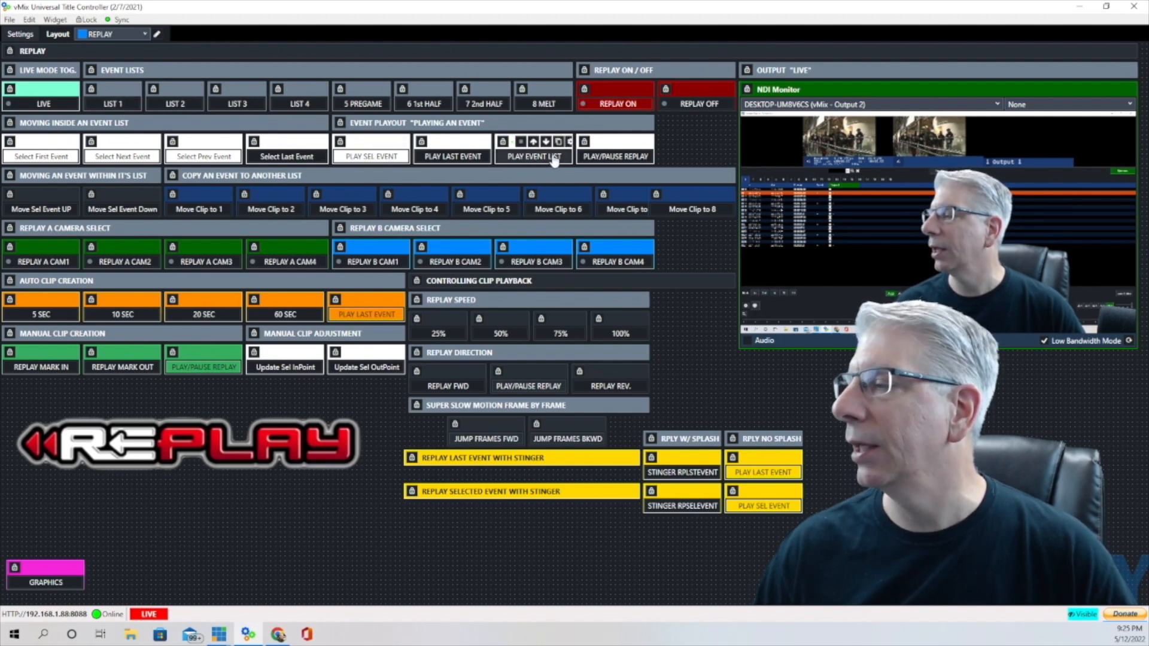
Step: Check which script commands the PLAY EVENT LIST and PLAY/PAUSE REPLAY buttons in the event playout group run
left_click(571, 143)
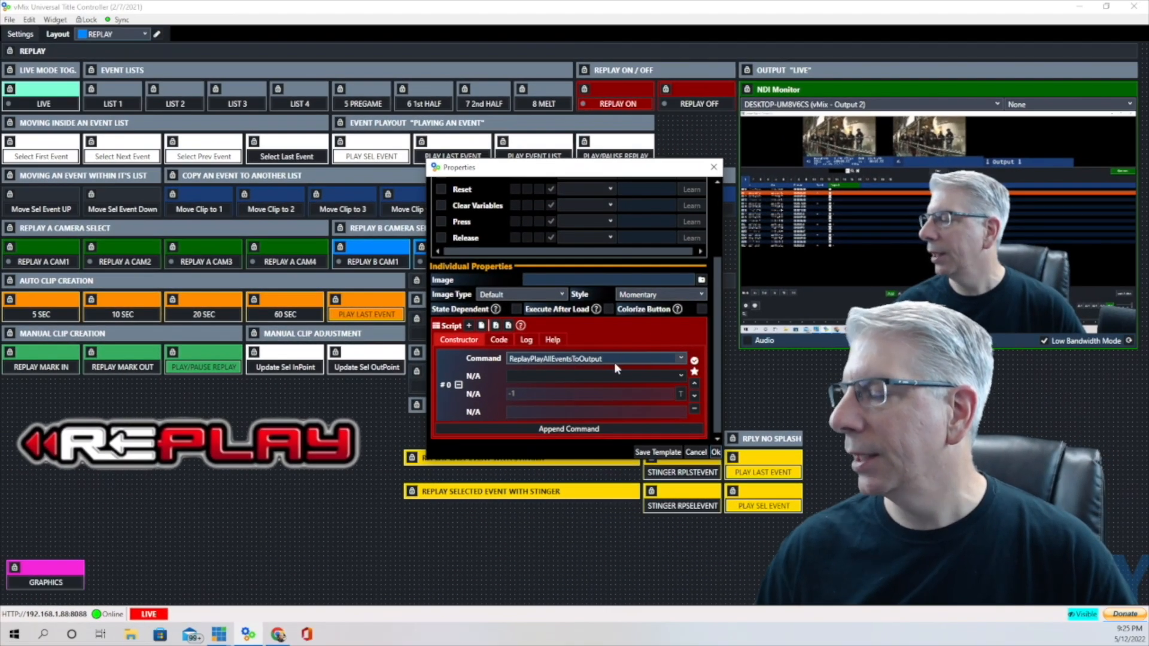
left_click(717, 453)
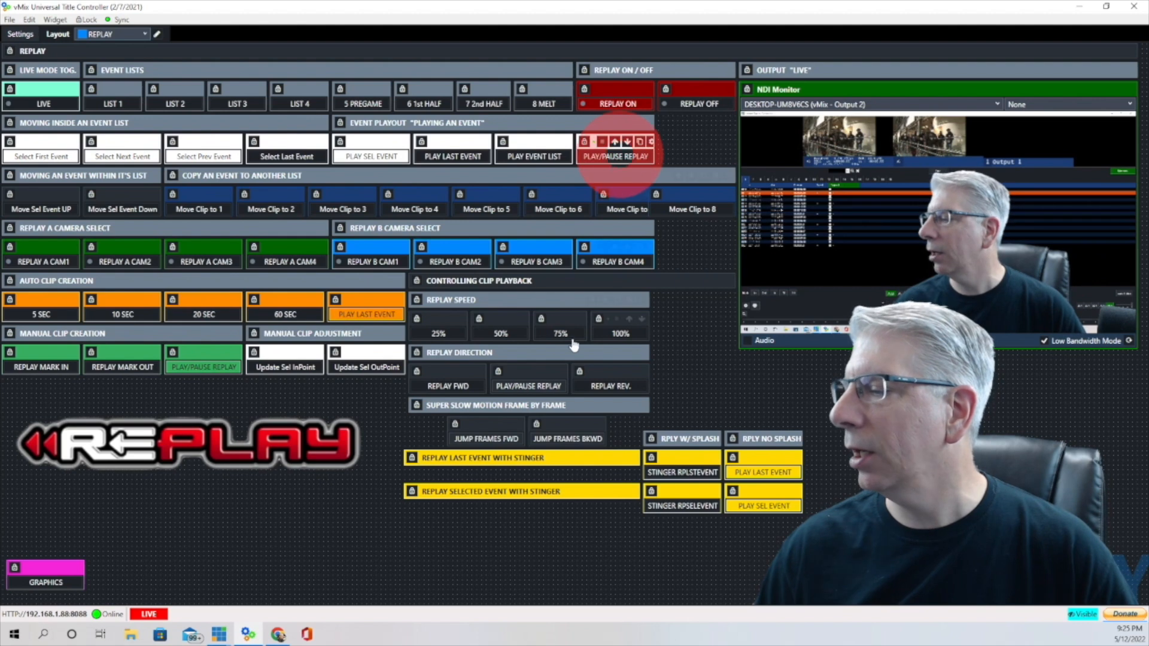
left_click(651, 142)
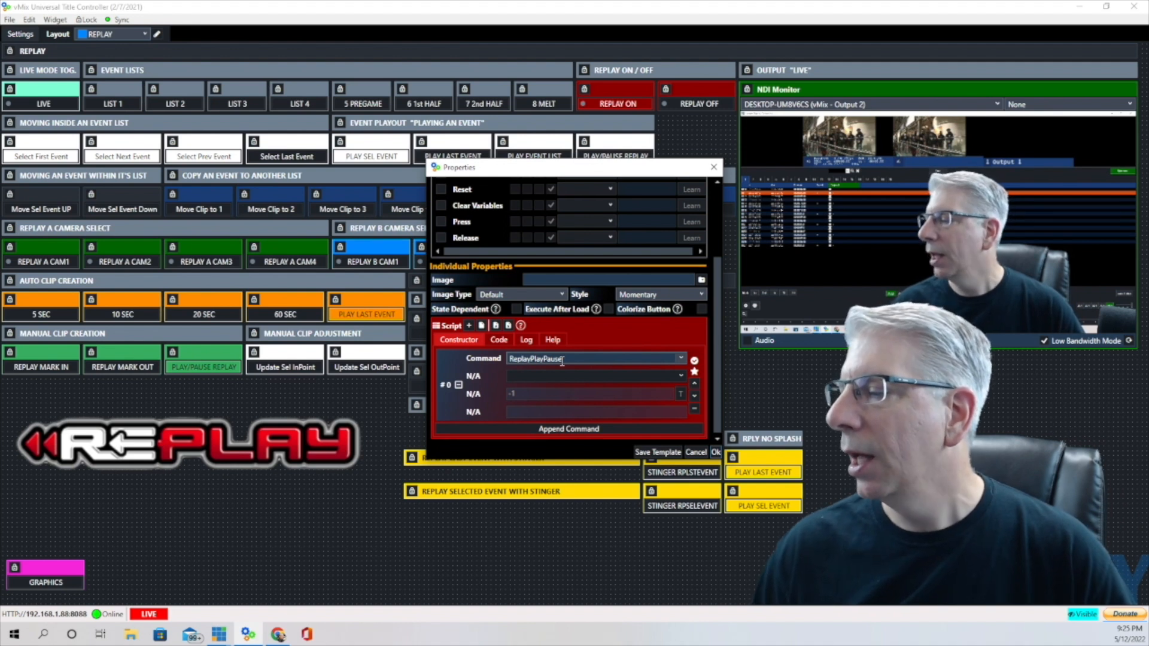
left_click(717, 454)
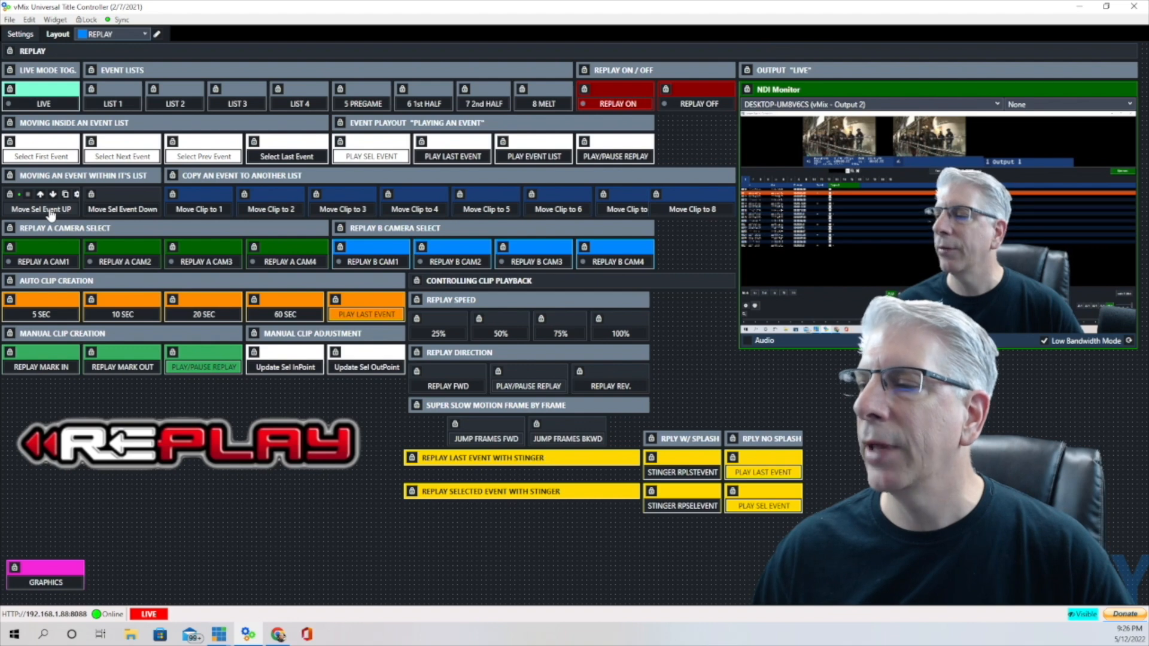
Step: Review the script commands assigned to the Move Sel Event UP and Move Sel Event Down buttons
left_click(78, 195)
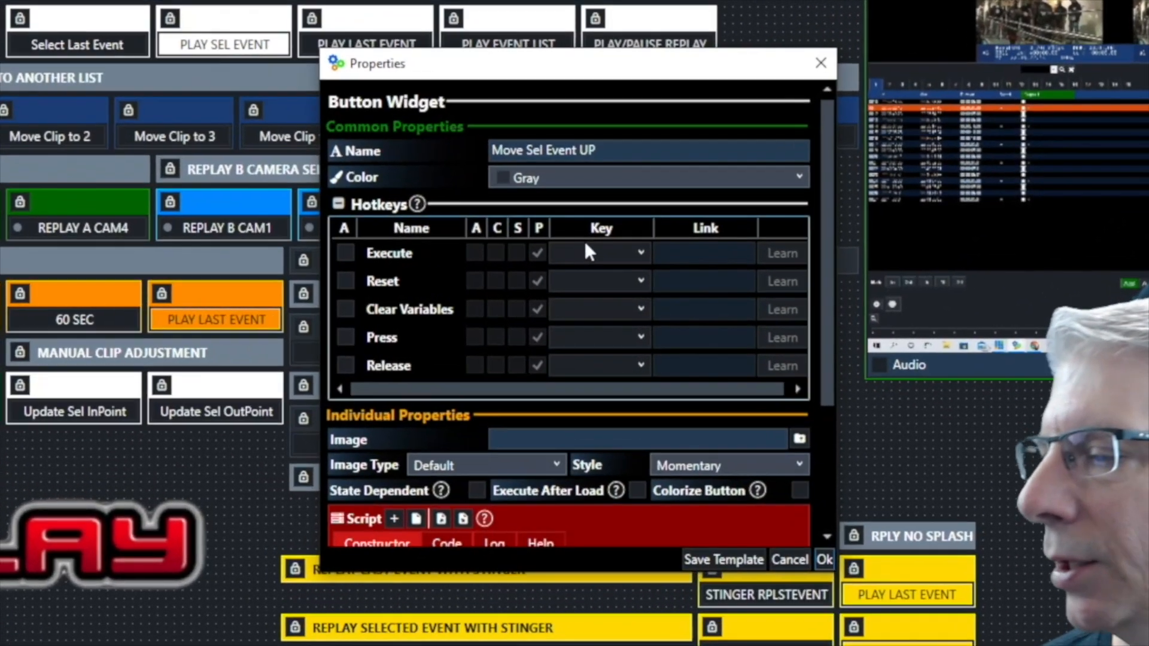
scroll(580, 274, "down", 3)
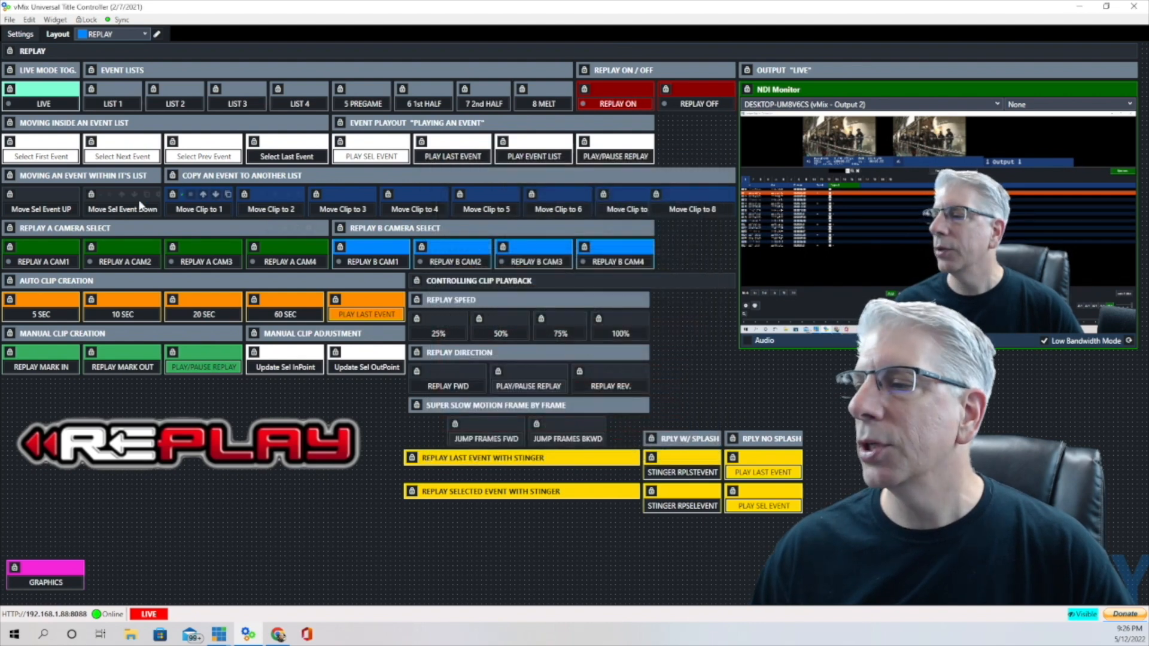
left_click(158, 195)
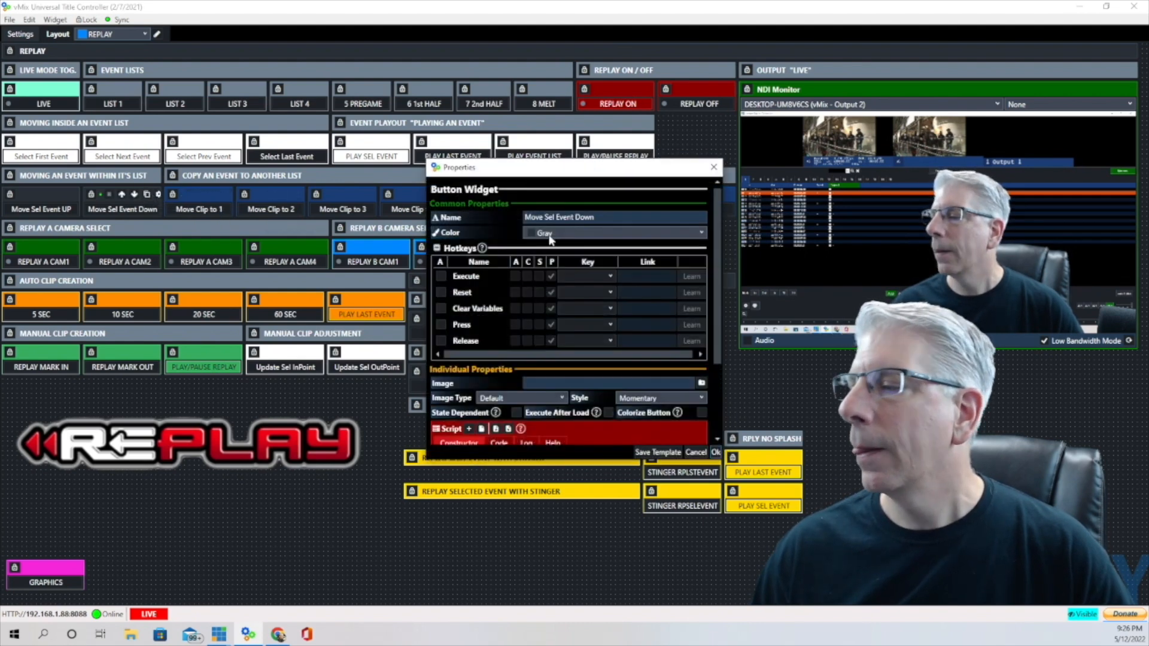
scroll(577, 239, "down", 3)
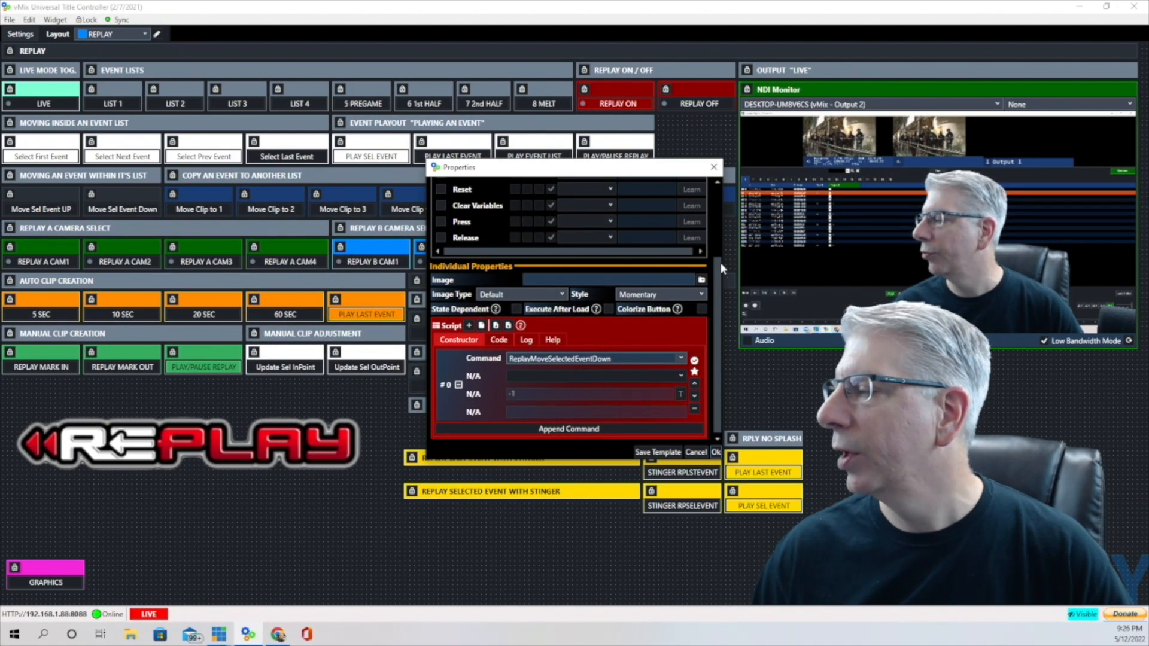
left_click(715, 453)
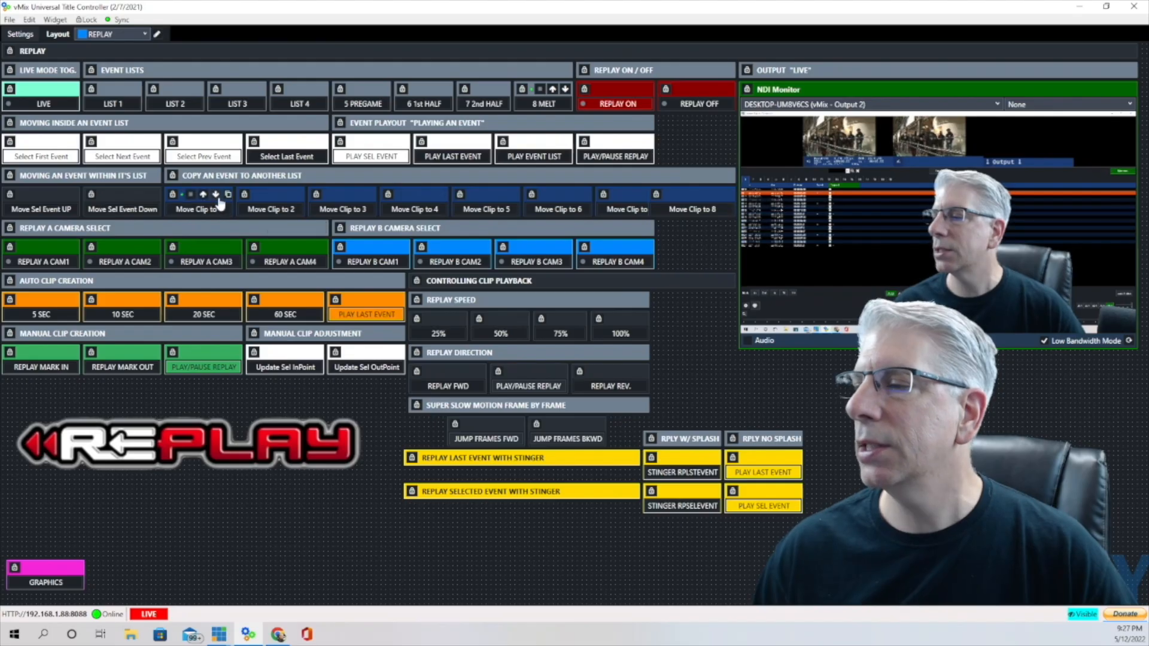
Step: Examine the script command and the available EventList options of the Move Clip to 1 button
left_click(229, 196)
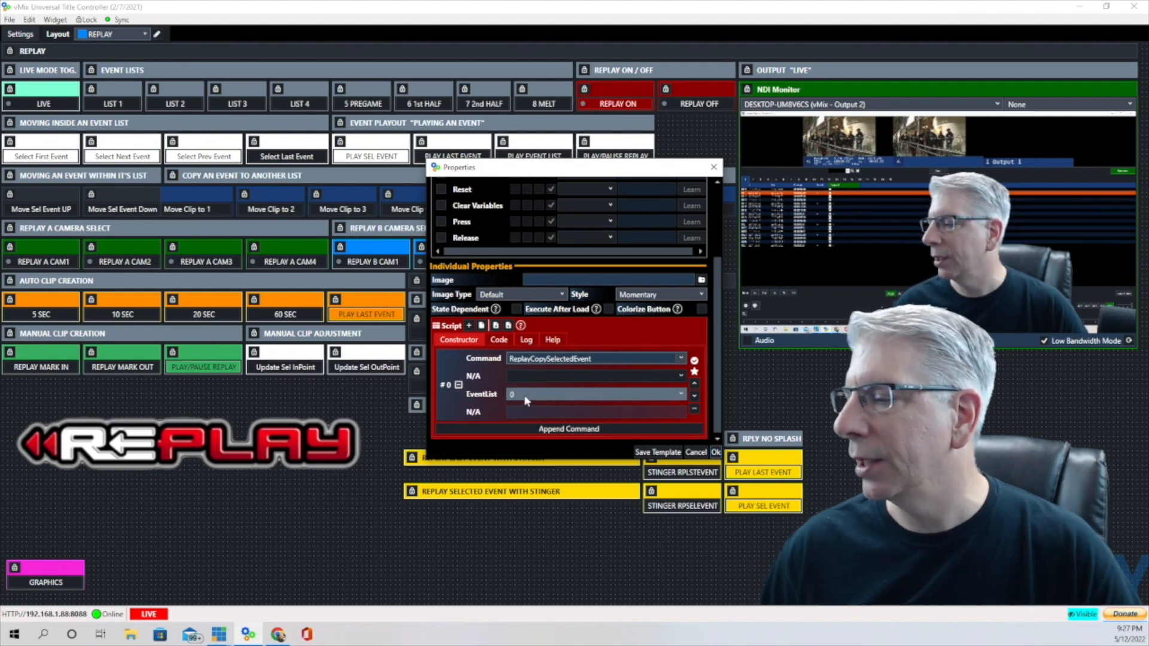
left_click(682, 395)
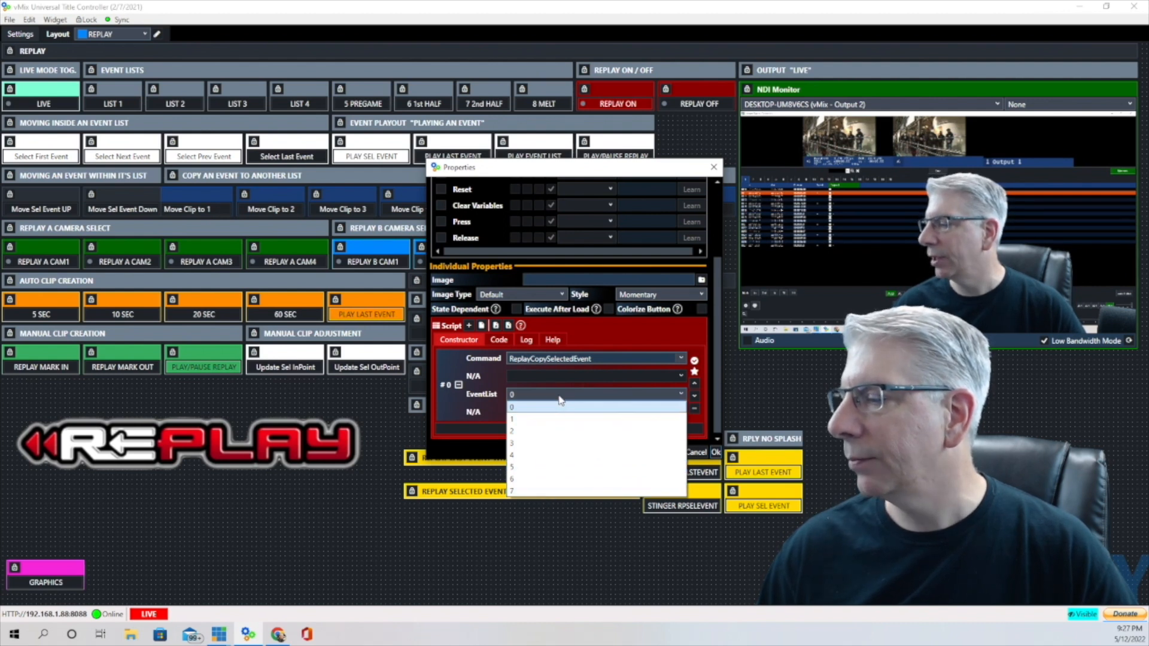
left_click(486, 402)
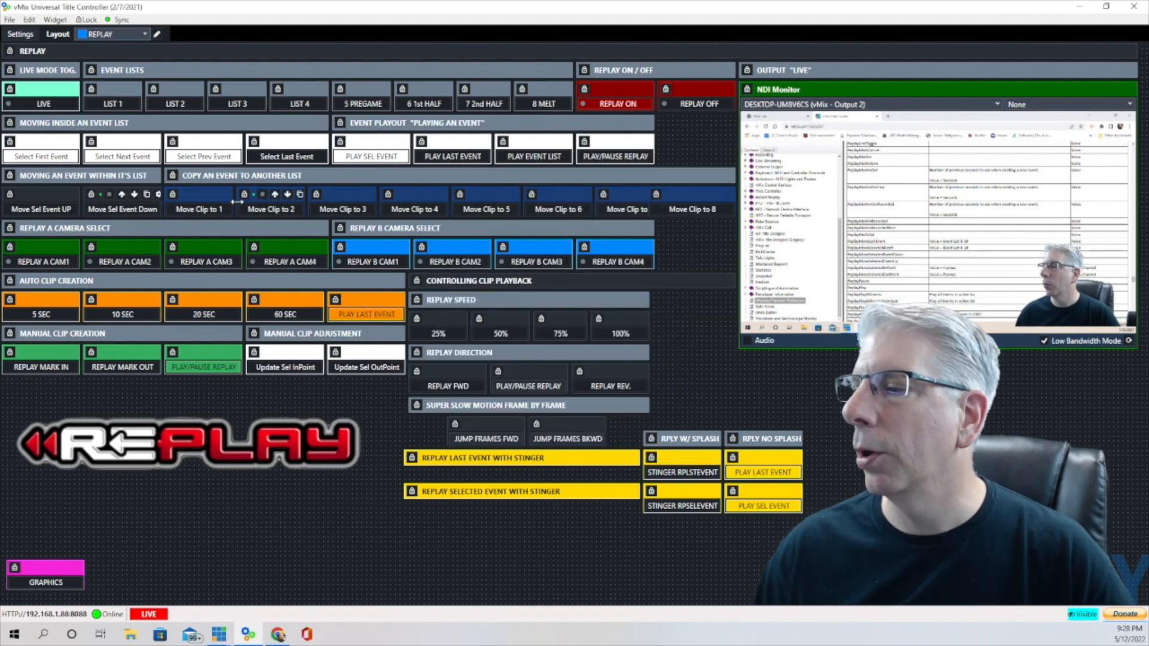
Step: Widen the Move Clip to 2 button to reach its settings, and check its script command and EventList value
left_click_drag(237, 202, 213, 203)
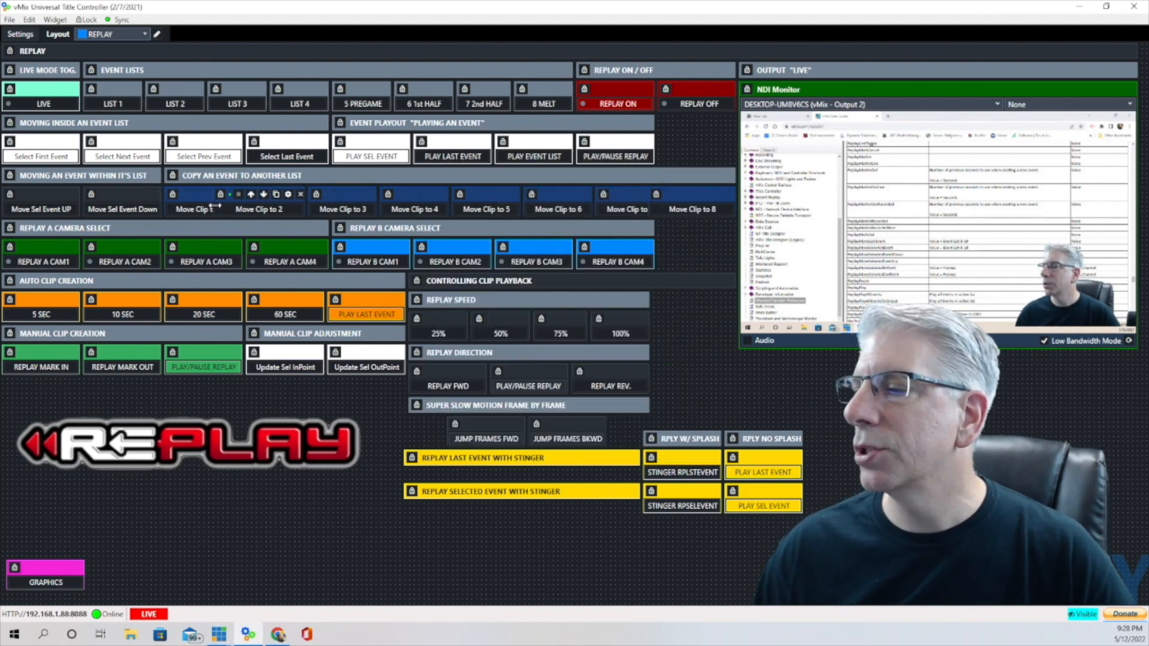
left_click(288, 194)
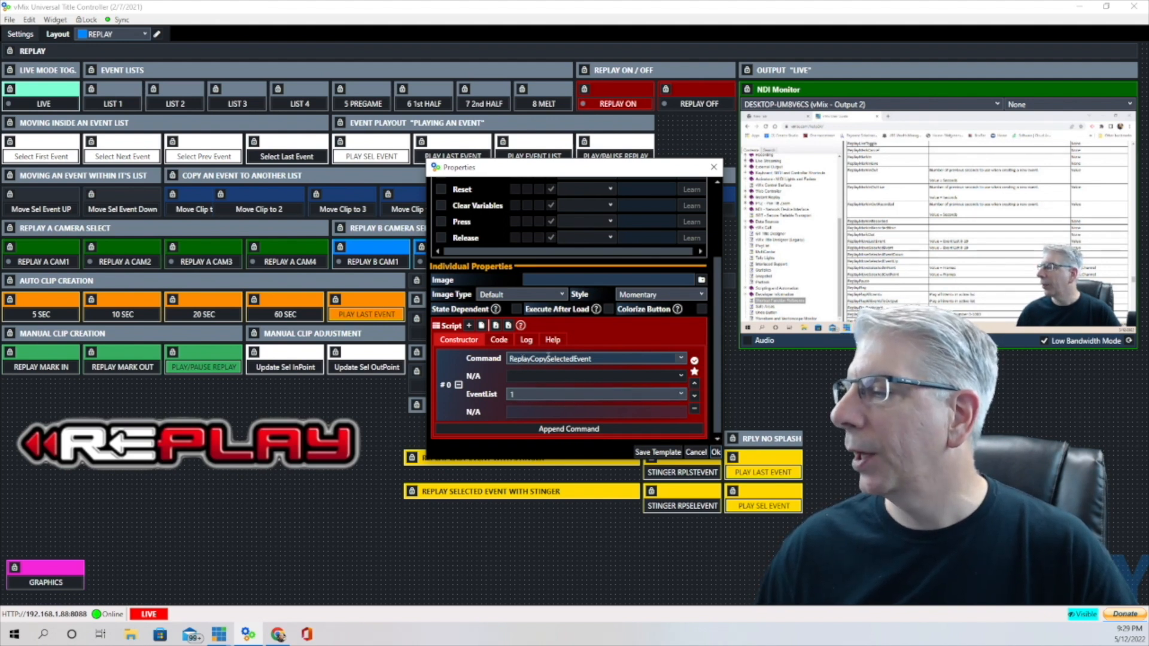
left_click(714, 453)
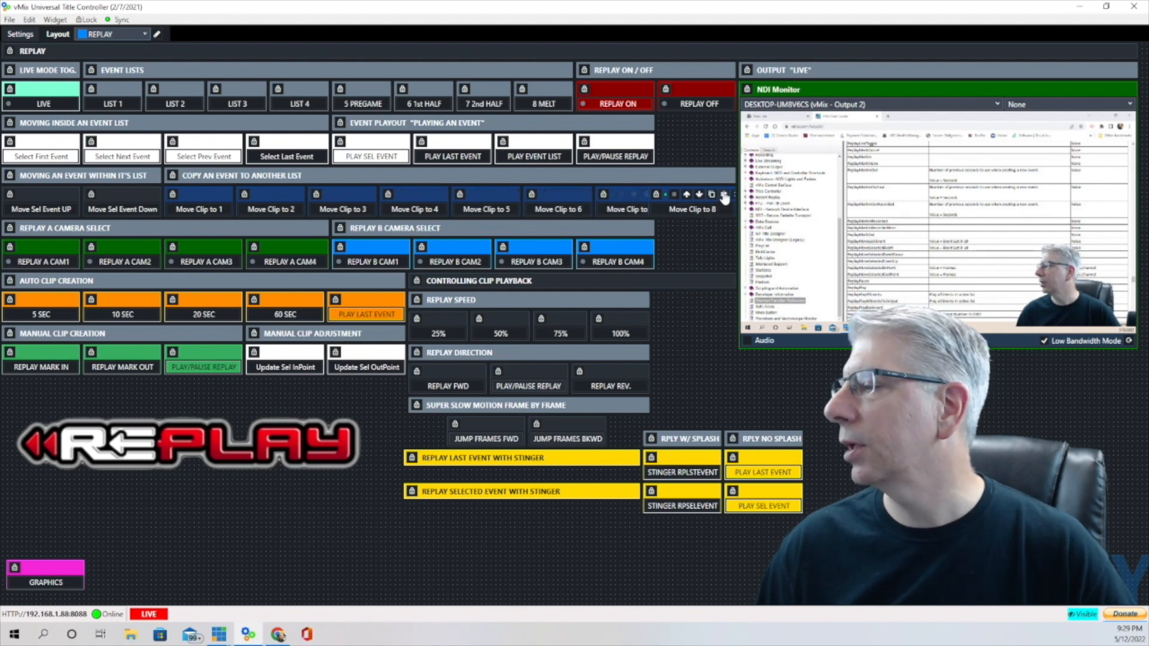
Step: Check the script command and EventList value of the Move Clip to 8 button, and close its properties
left_click(724, 194)
scroll(591, 306, "down", 2)
scroll(602, 307, "down", 2)
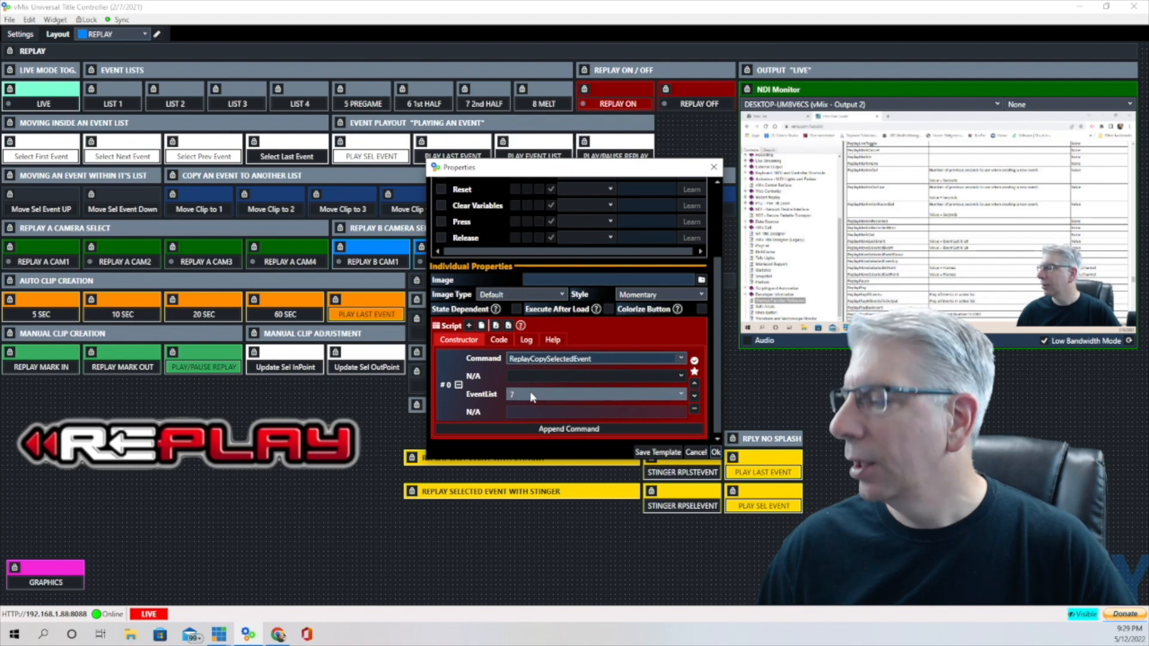
left_click(718, 453)
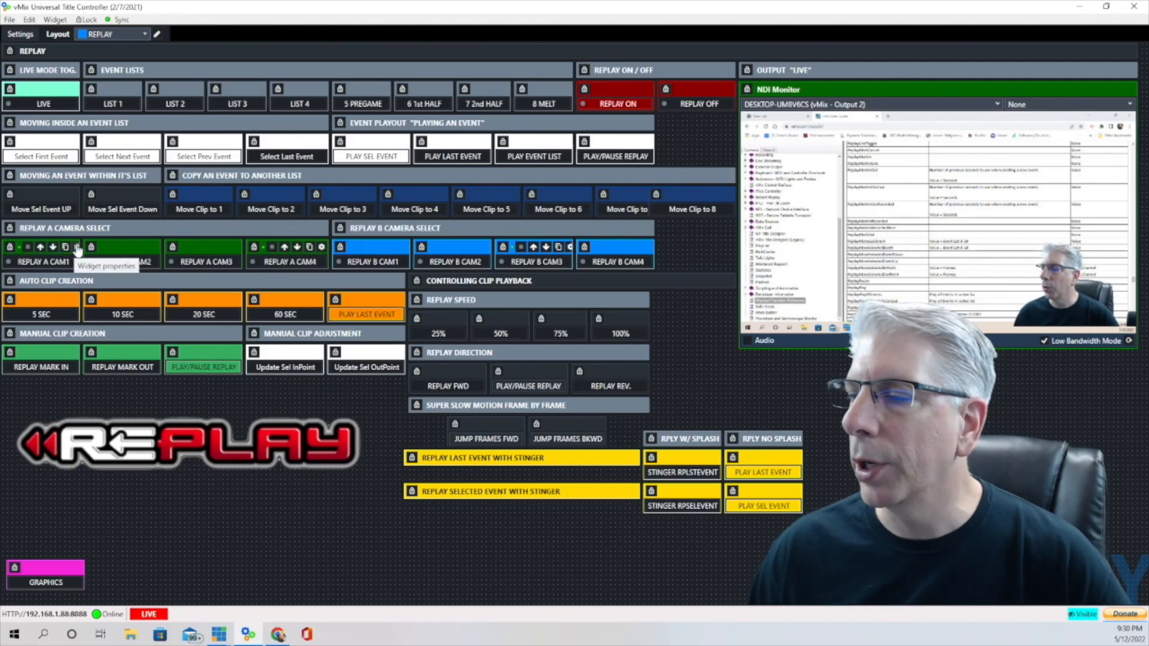
Step: Compare the script command, camera and bus settings of the REPLAY A CAM1 and REPLAY B CAM1 buttons
left_click(76, 247)
scroll(610, 340, "down", 3)
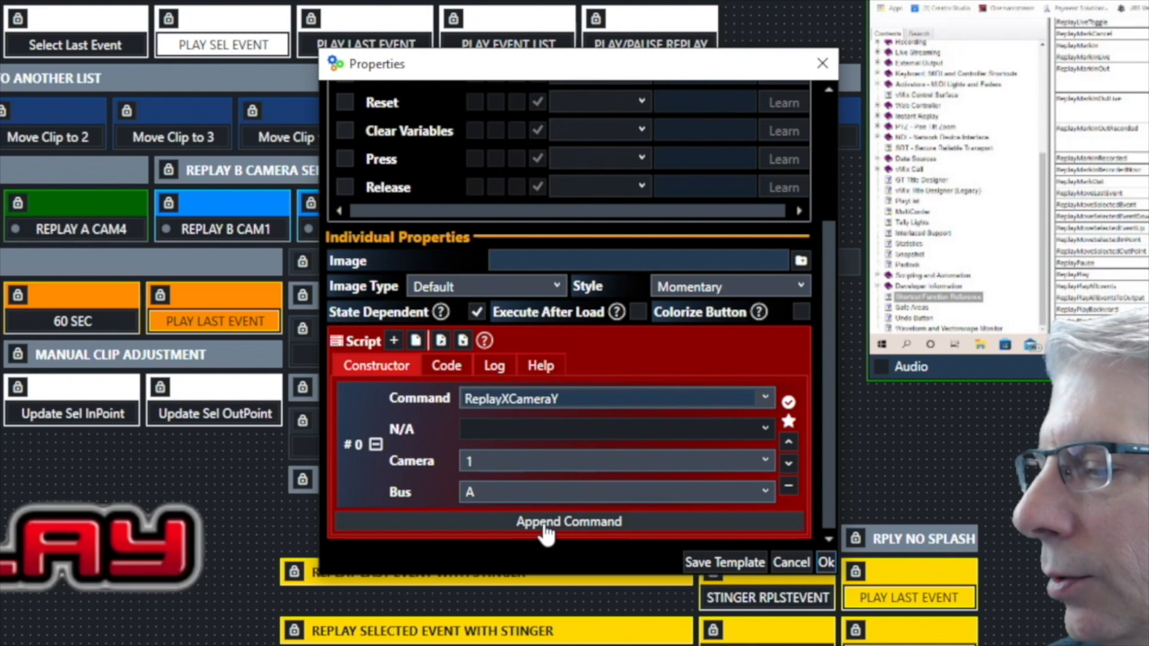
left_click(827, 562)
left_click(286, 203)
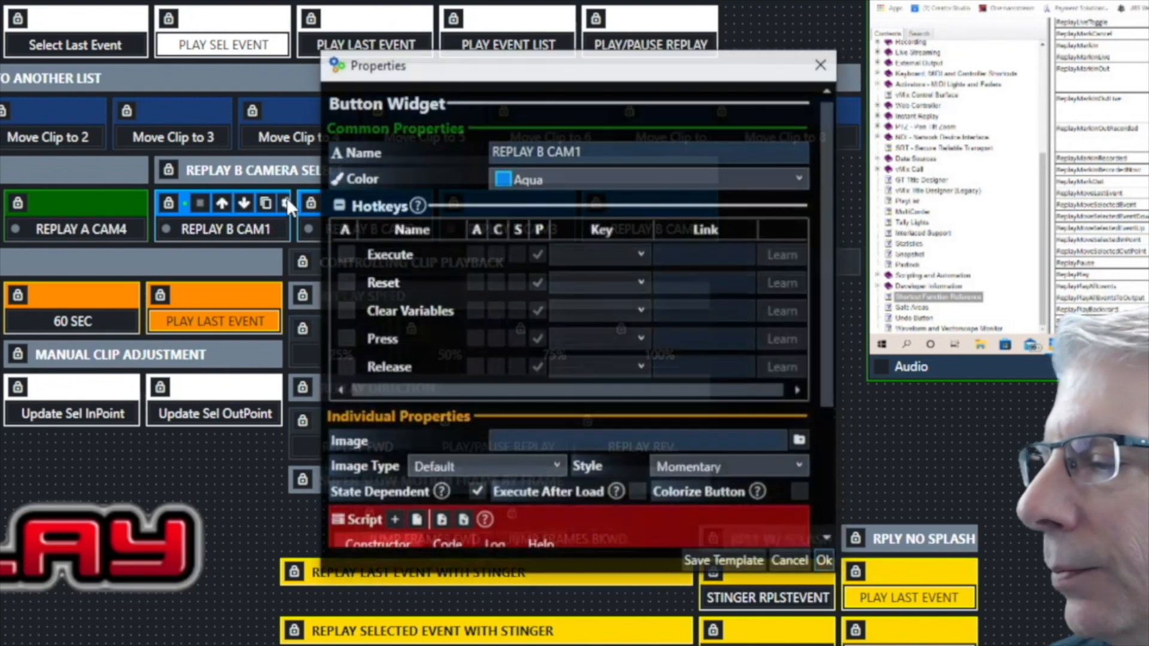
scroll(540, 276, "down", 5)
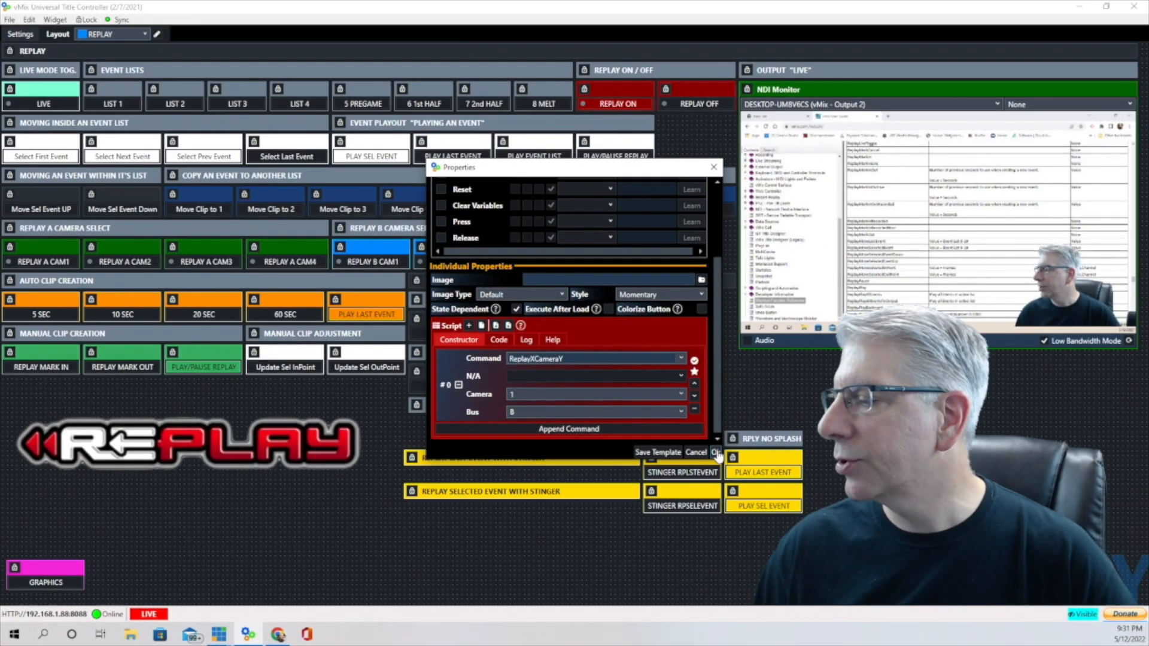
left_click(716, 453)
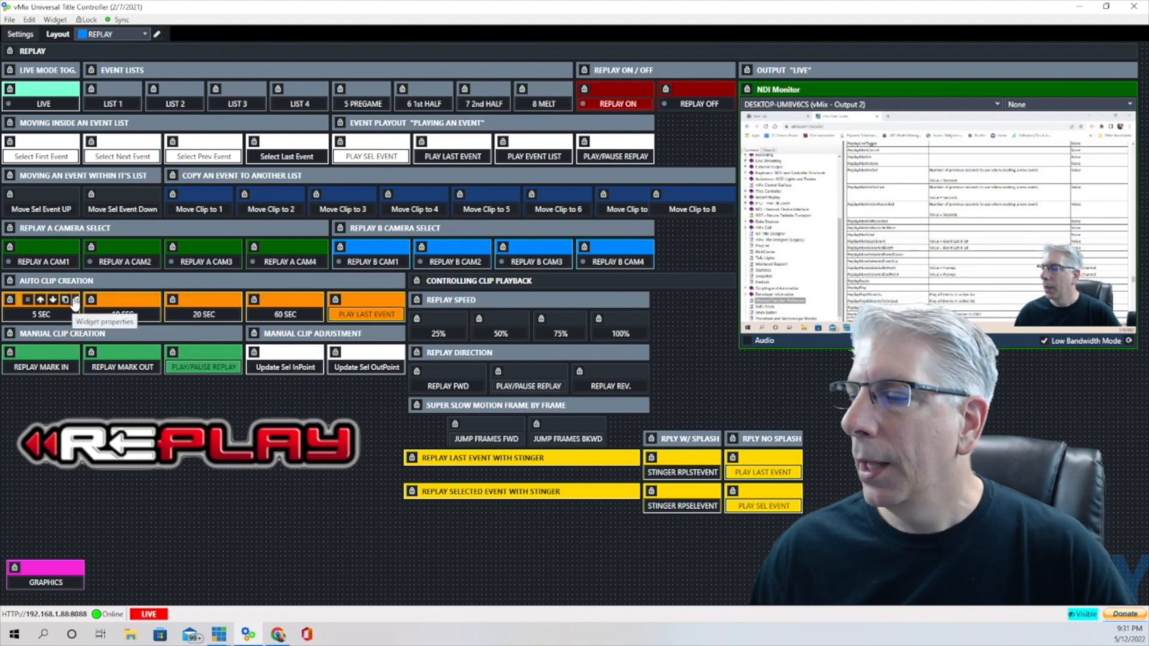
Step: Review the script command and Seconds value behind the 5 SEC and 10 SEC auto clip creation buttons
left_click(74, 301)
scroll(566, 294, "down", 3)
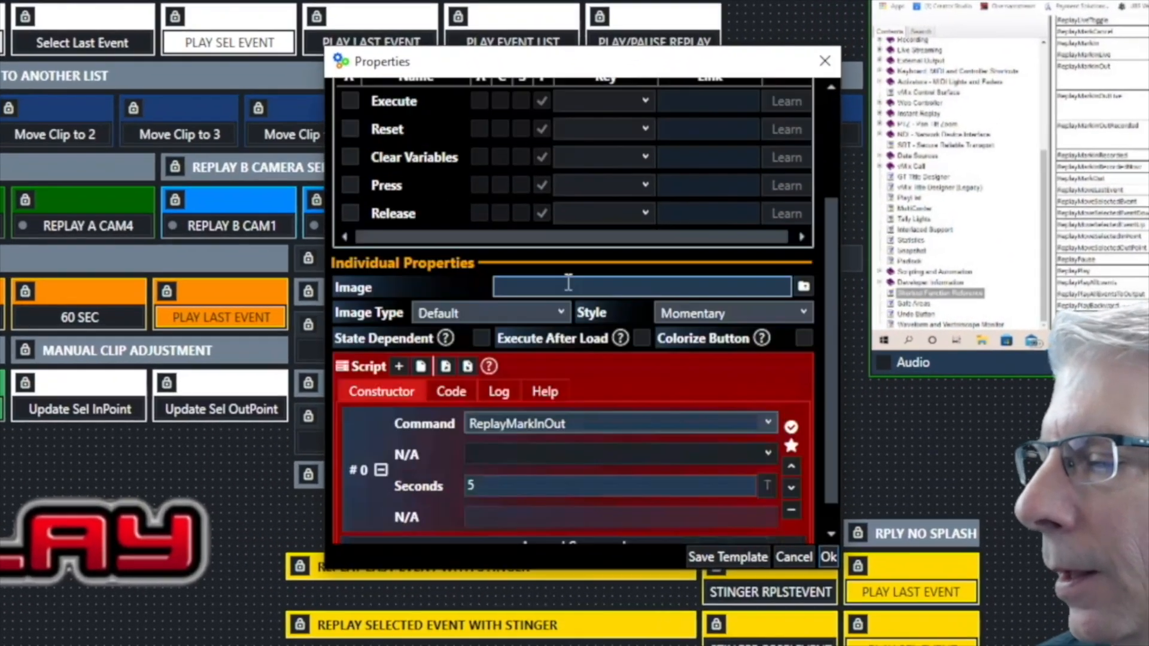
scroll(569, 283, "down", 1)
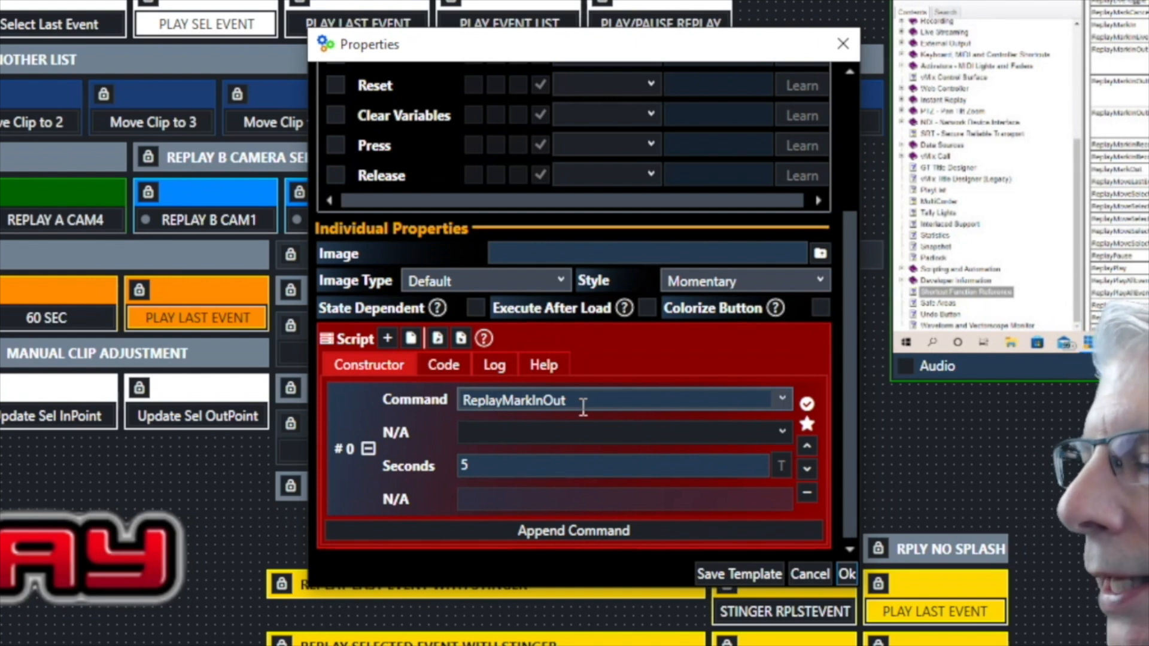
left_click(471, 464)
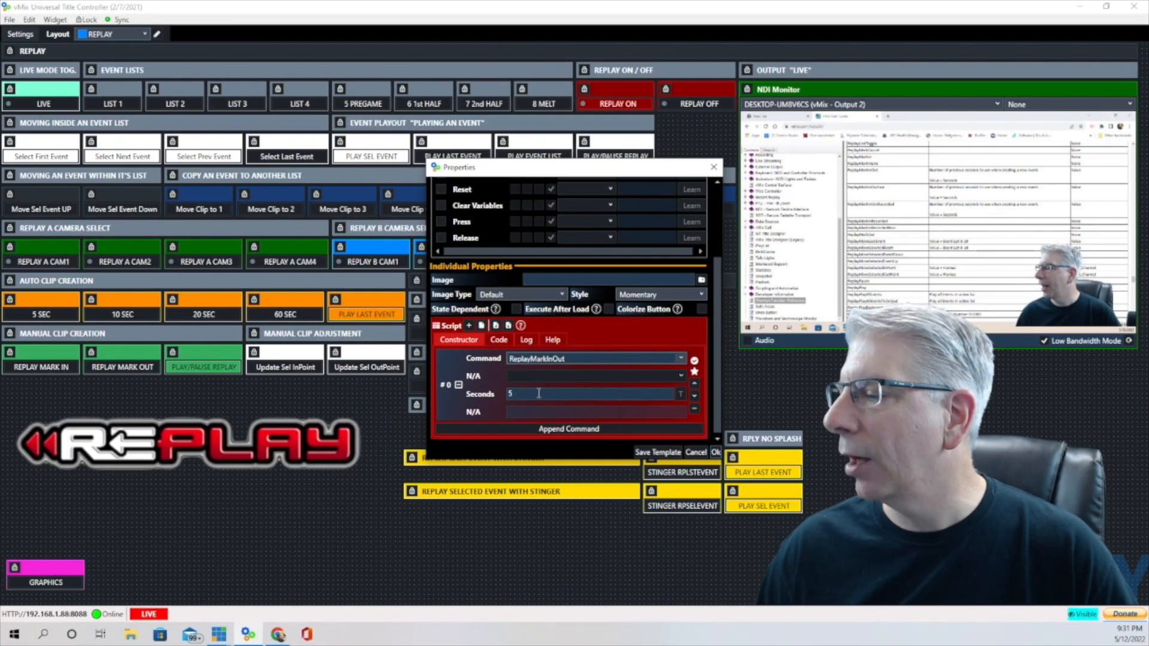
left_click(530, 394)
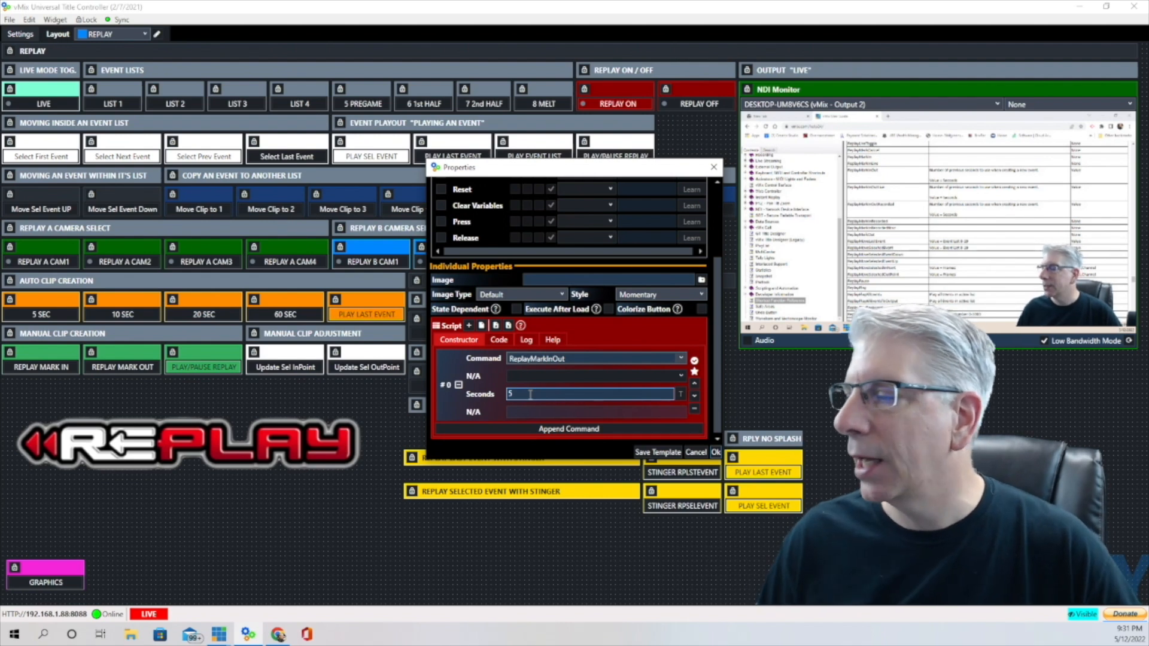
left_click(716, 452)
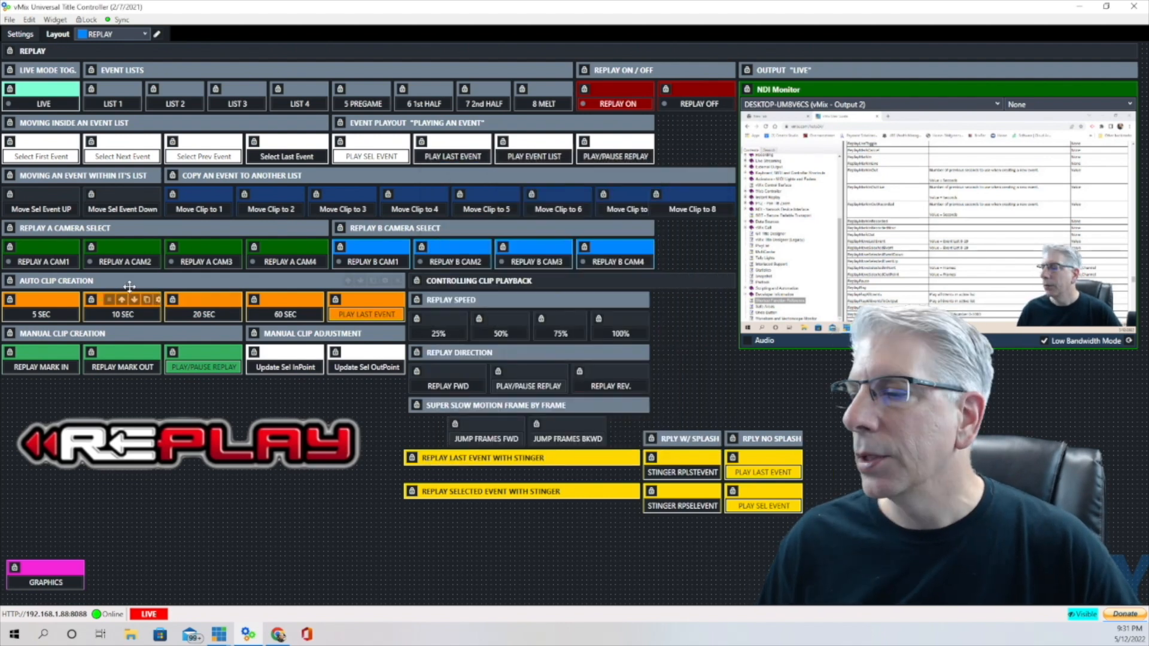
left_click(159, 301)
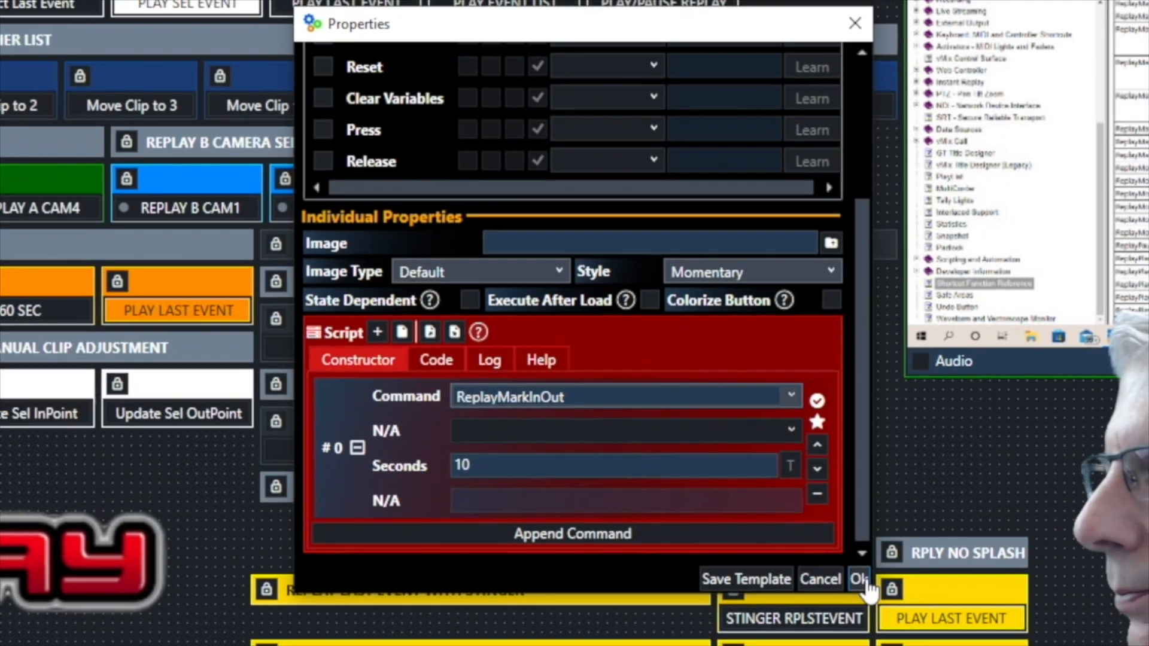
left_click(868, 588)
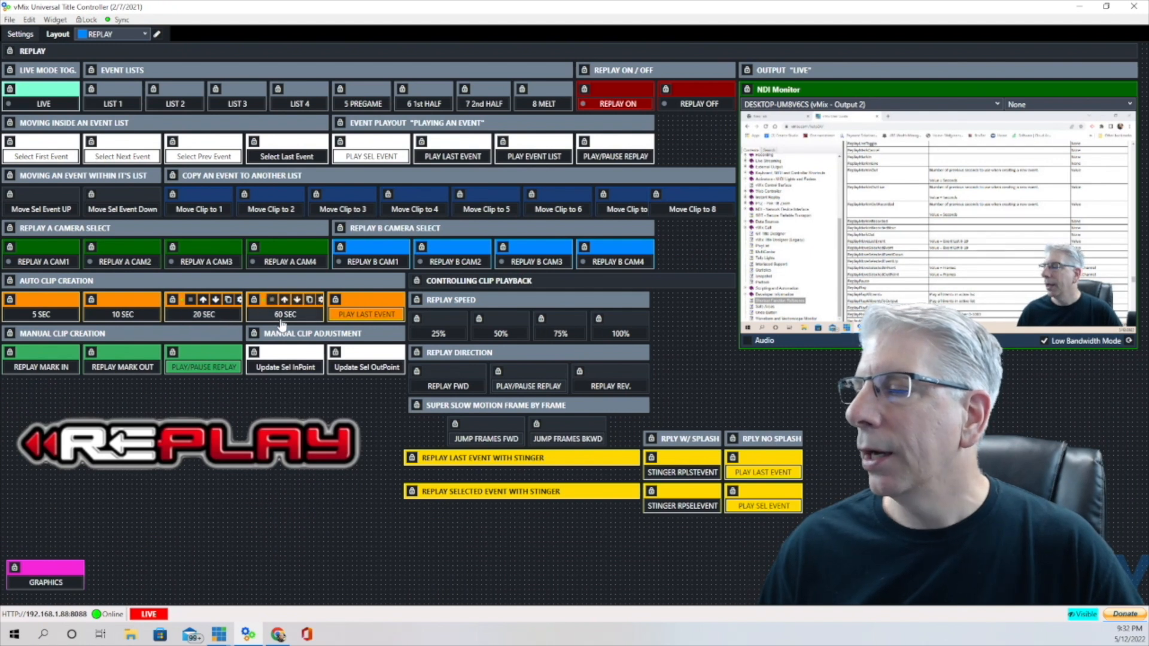
Step: Check the script command behind the orange PLAY LAST EVENT auto clip creation button, and close its properties
left_click(403, 301)
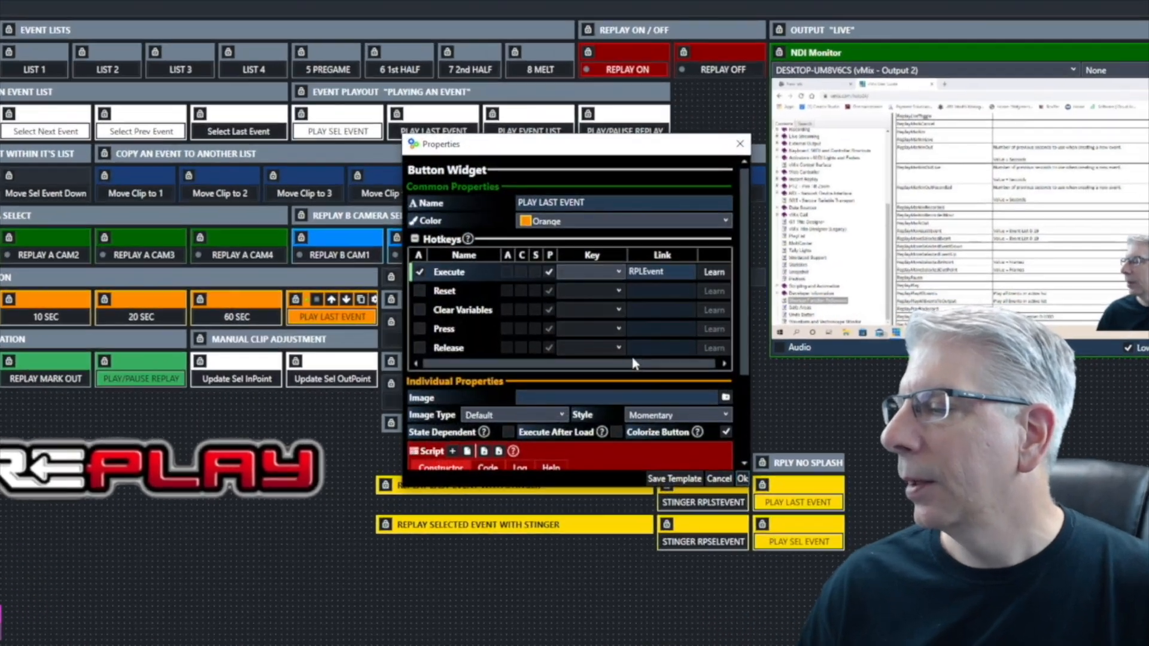
scroll(602, 333, "down", 3)
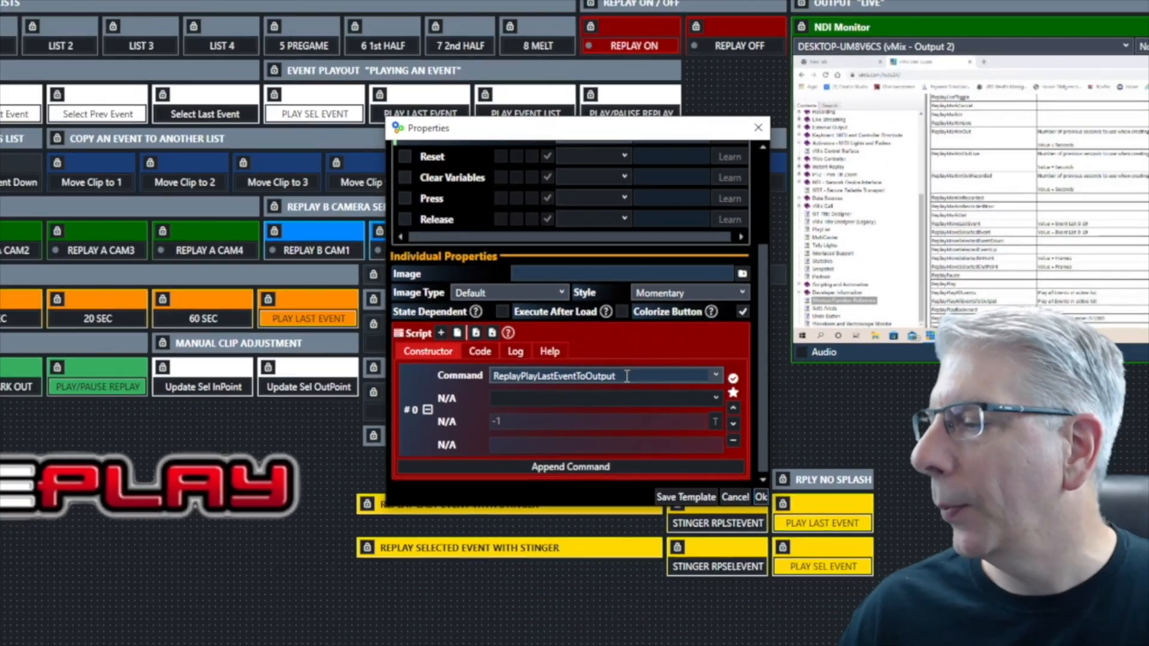
left_click(811, 583)
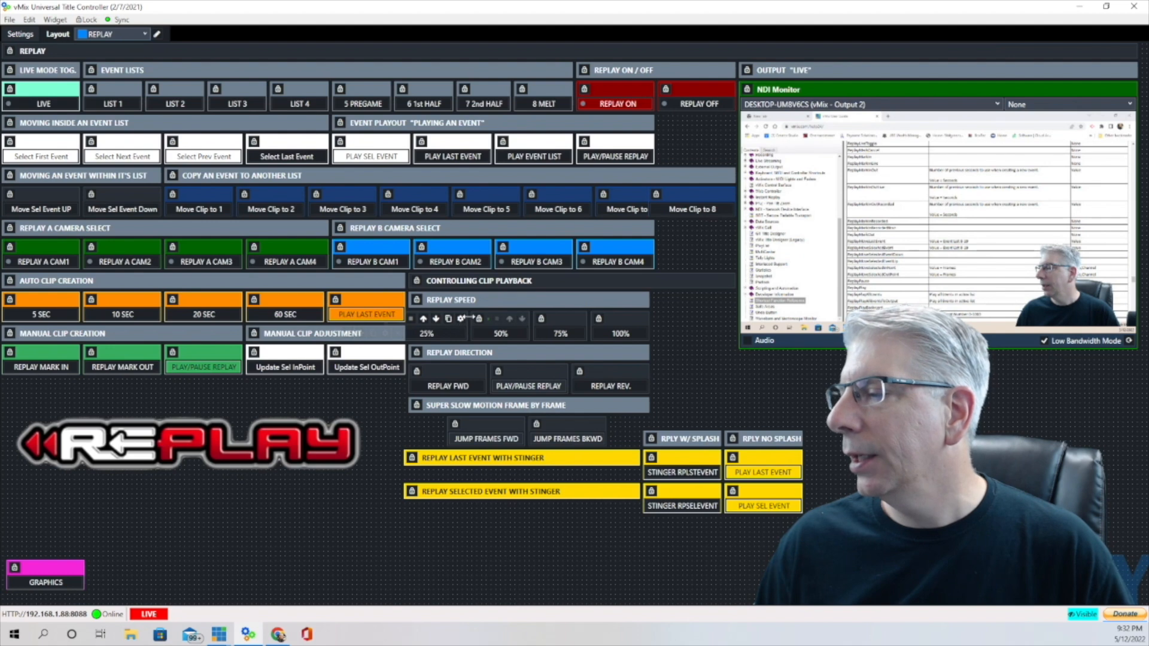
Step: Compare the script command and Speed value of the 25% and 50% replay speed buttons
left_click(461, 320)
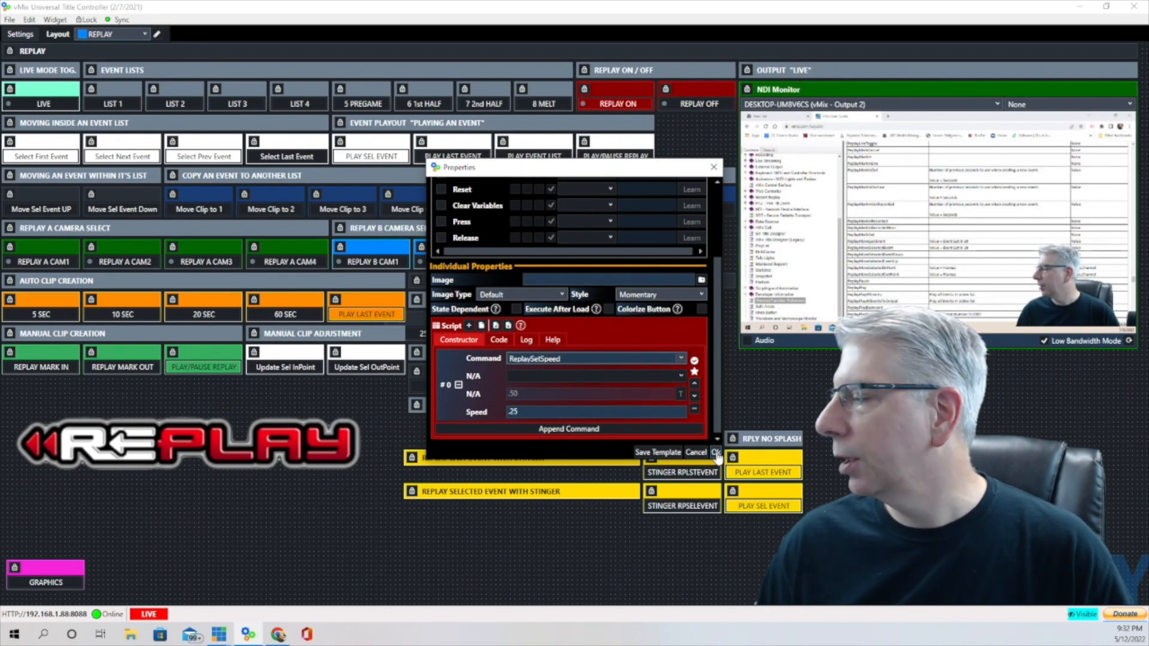
left_click(716, 453)
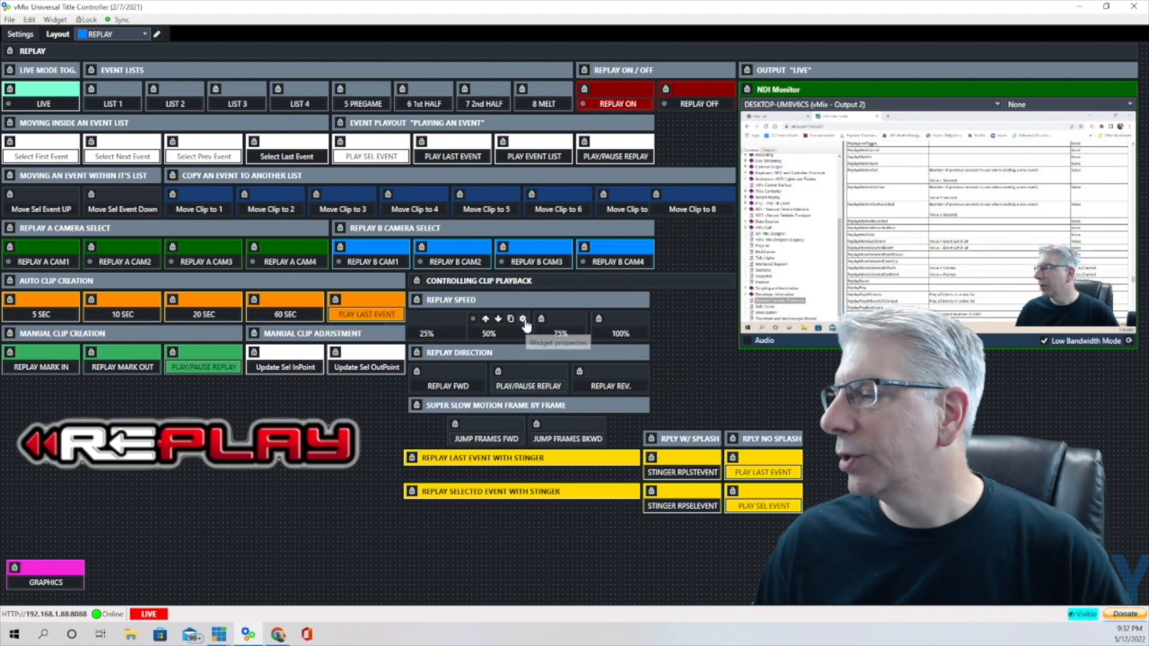
left_click(524, 320)
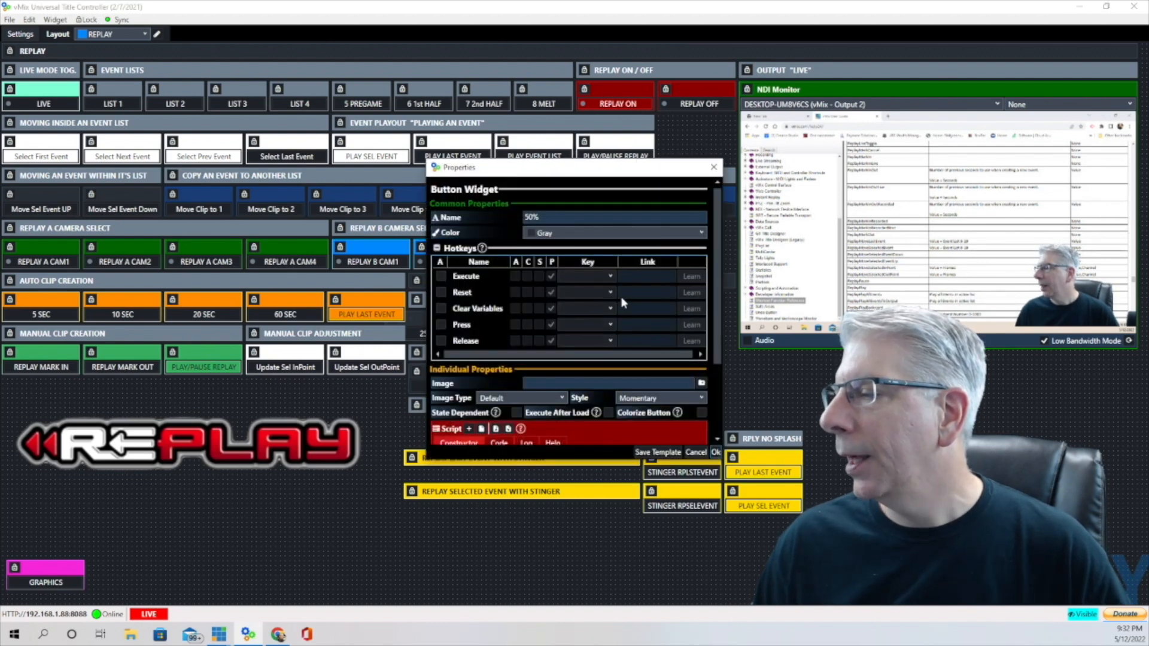
scroll(623, 303, "down", 3)
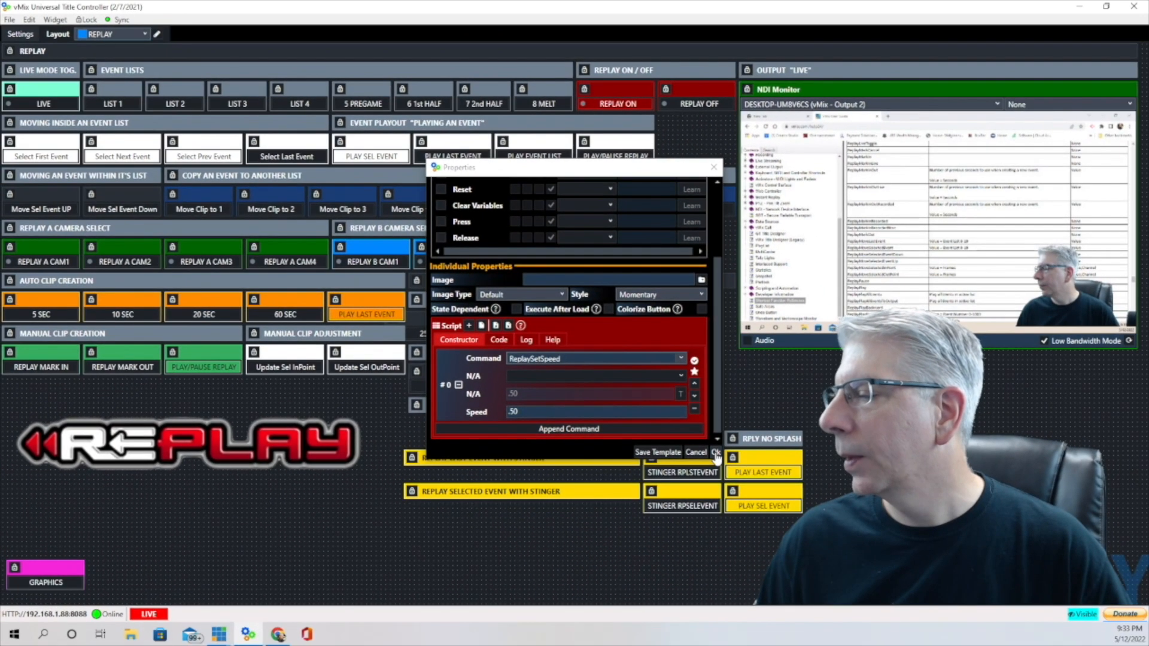
left_click(721, 459)
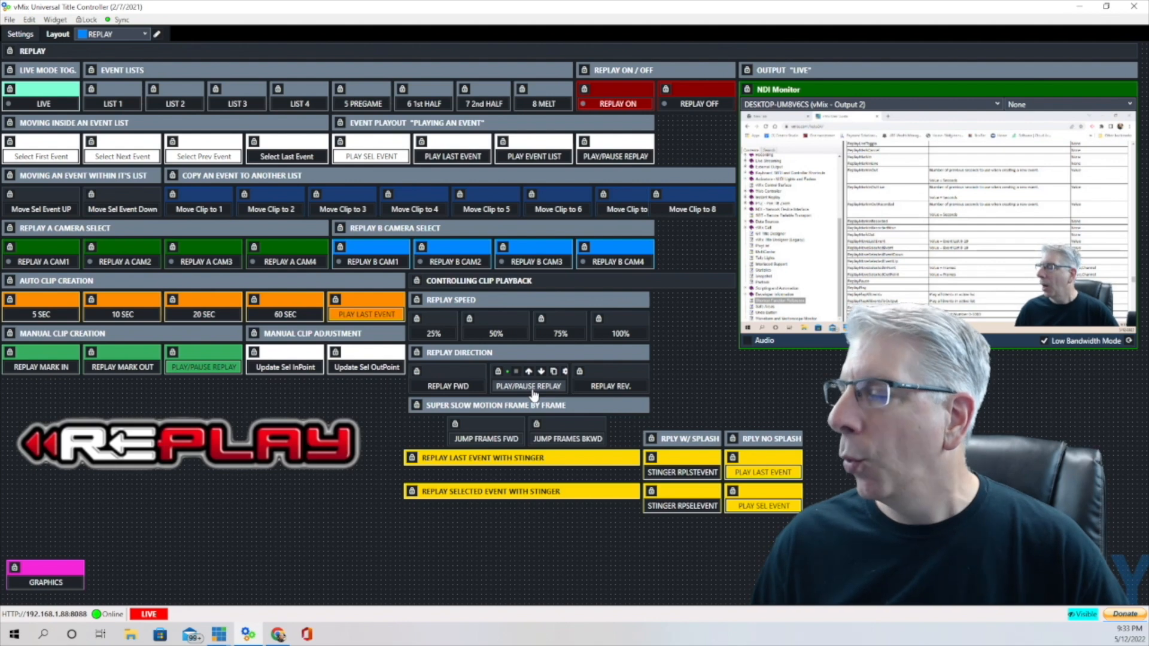
Step: Review the two script commands behind the PLAY/PAUSE REPLAY button in the replay direction group
left_click(566, 371)
scroll(588, 282, "down", 3)
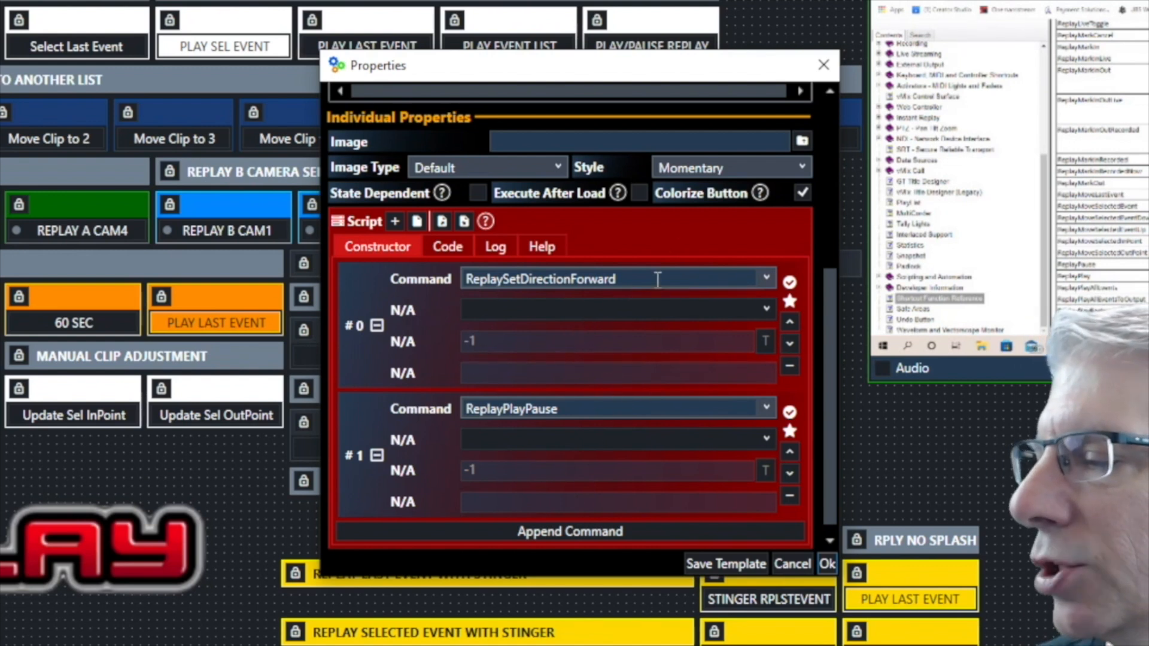
scroll(710, 413, "down", 1)
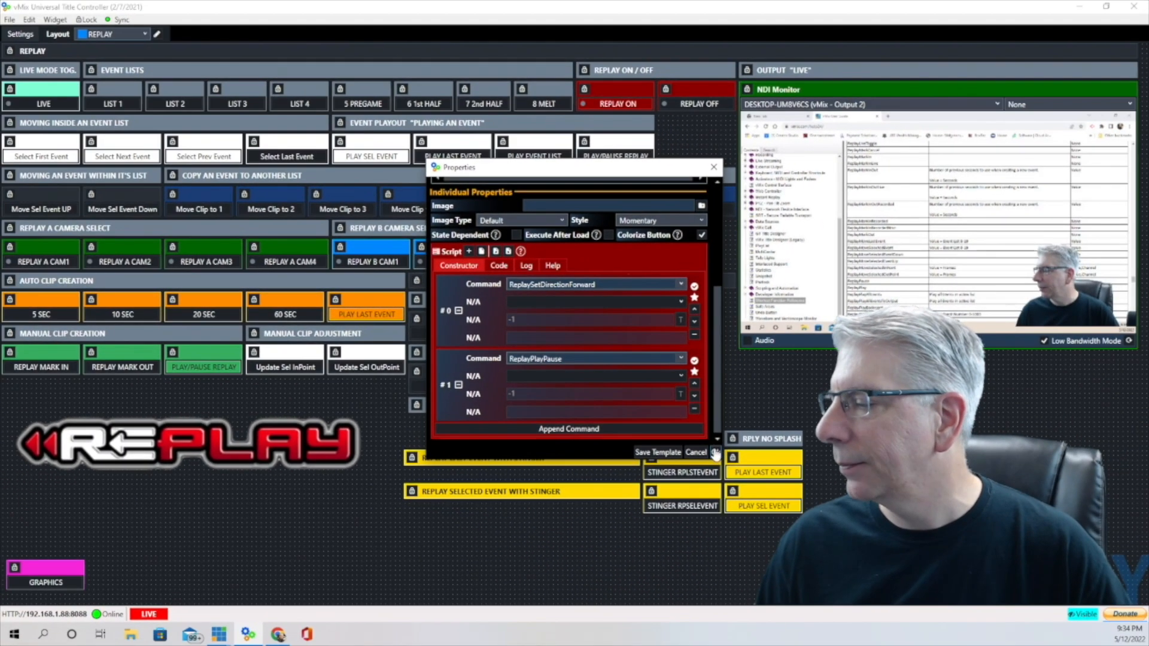
left_click(716, 453)
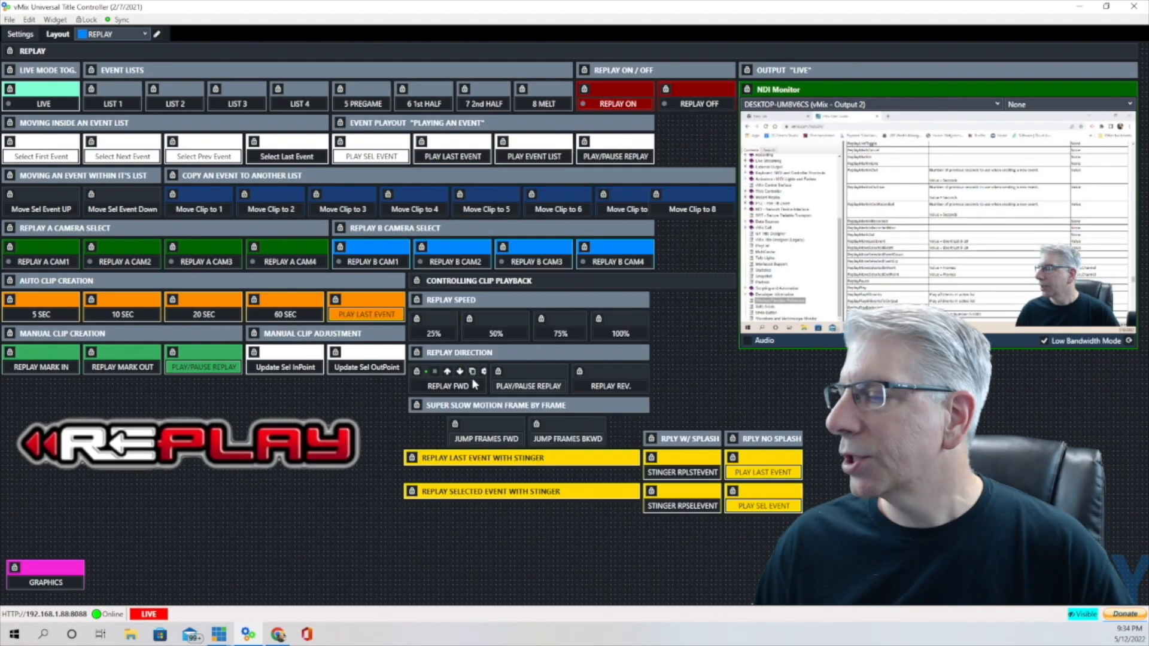
Step: Compare the direction commands assigned to the REPLAY FWD and REPLAY REV. buttons
left_click(484, 371)
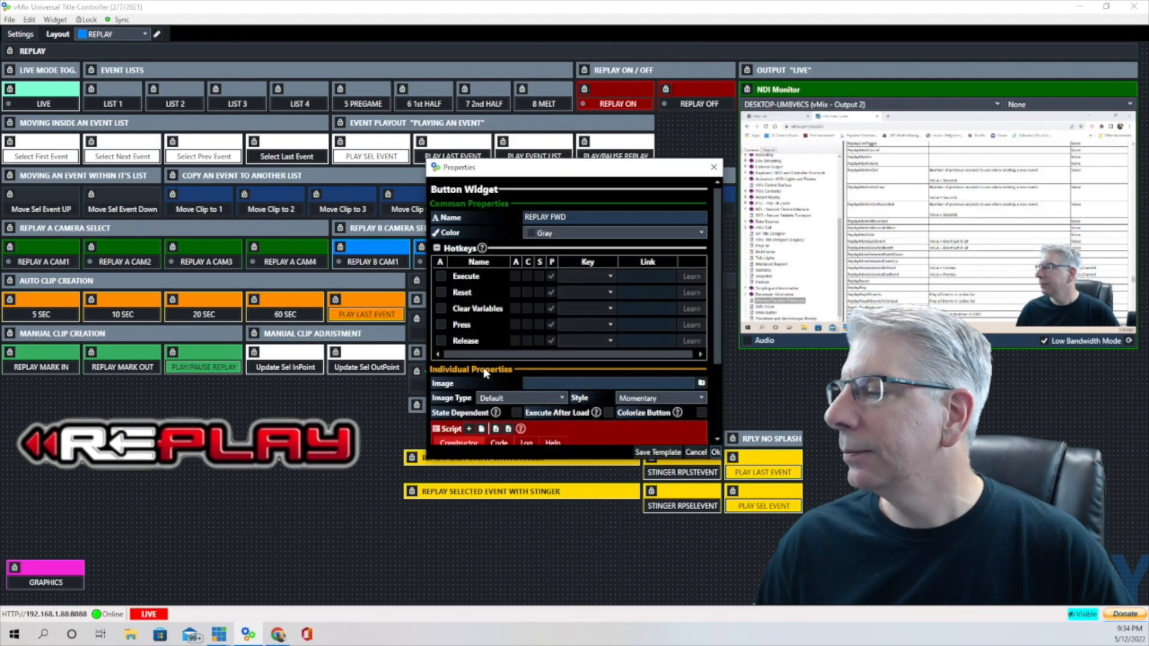
scroll(514, 407, "down", 2)
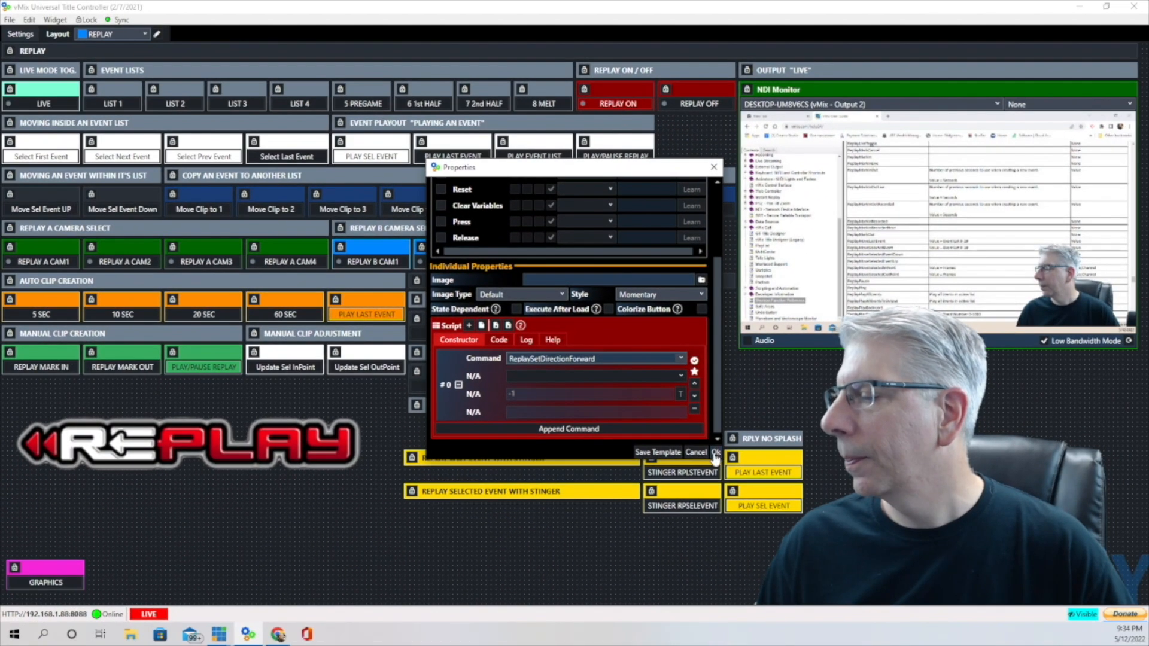
left_click(716, 453)
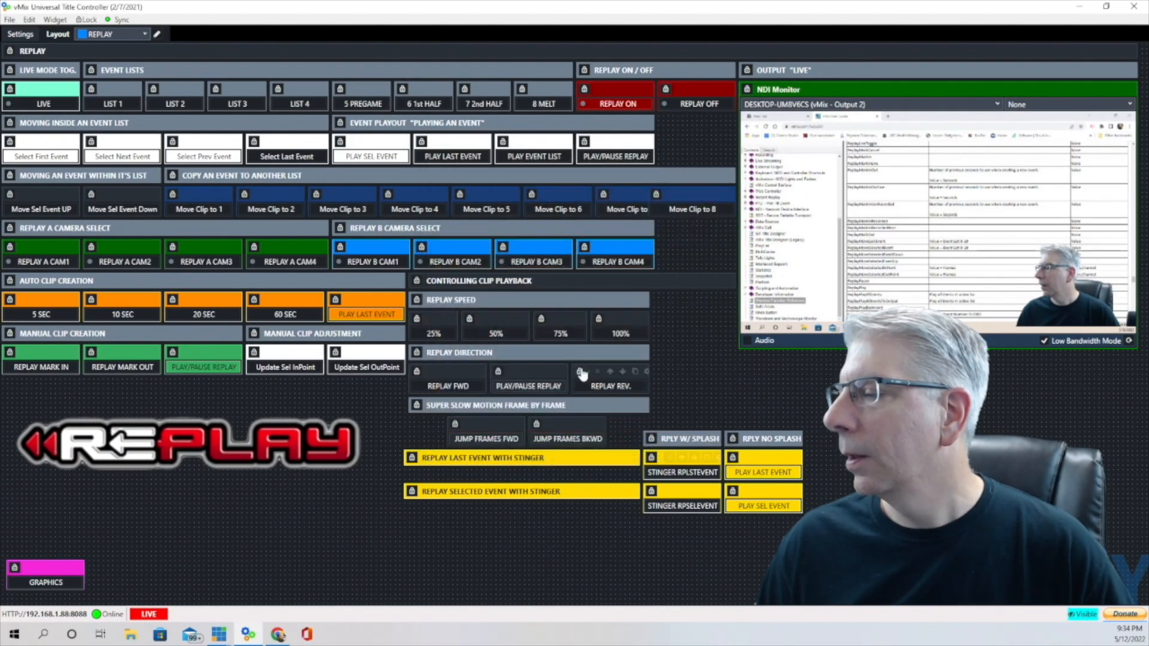
left_click(647, 372)
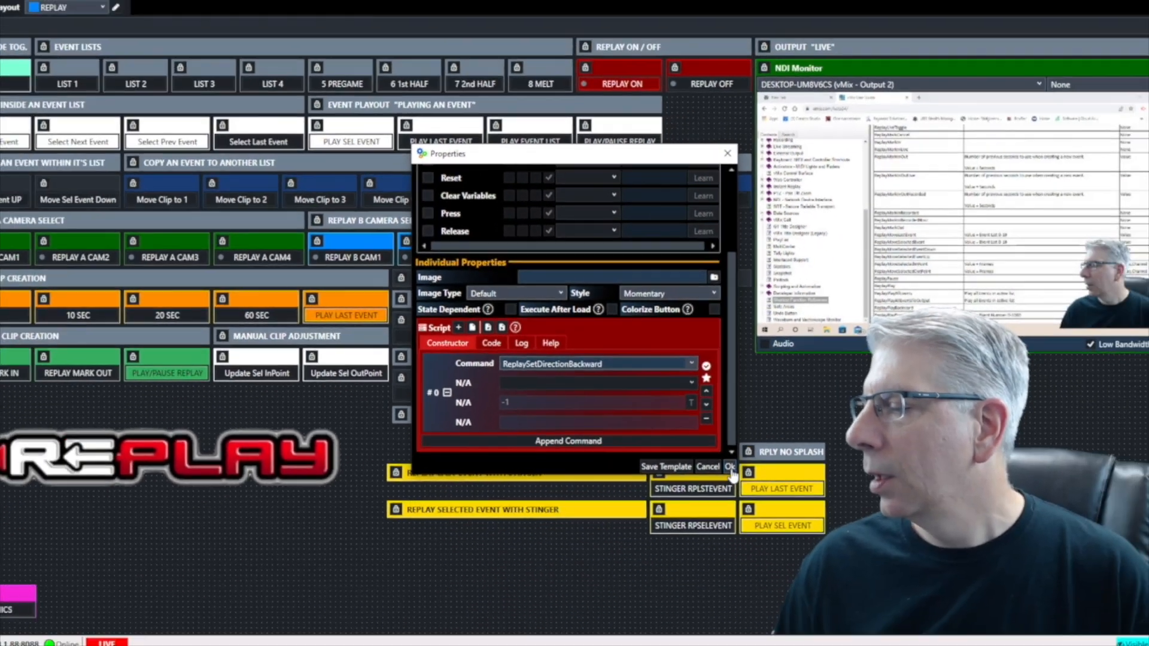
left_click(862, 603)
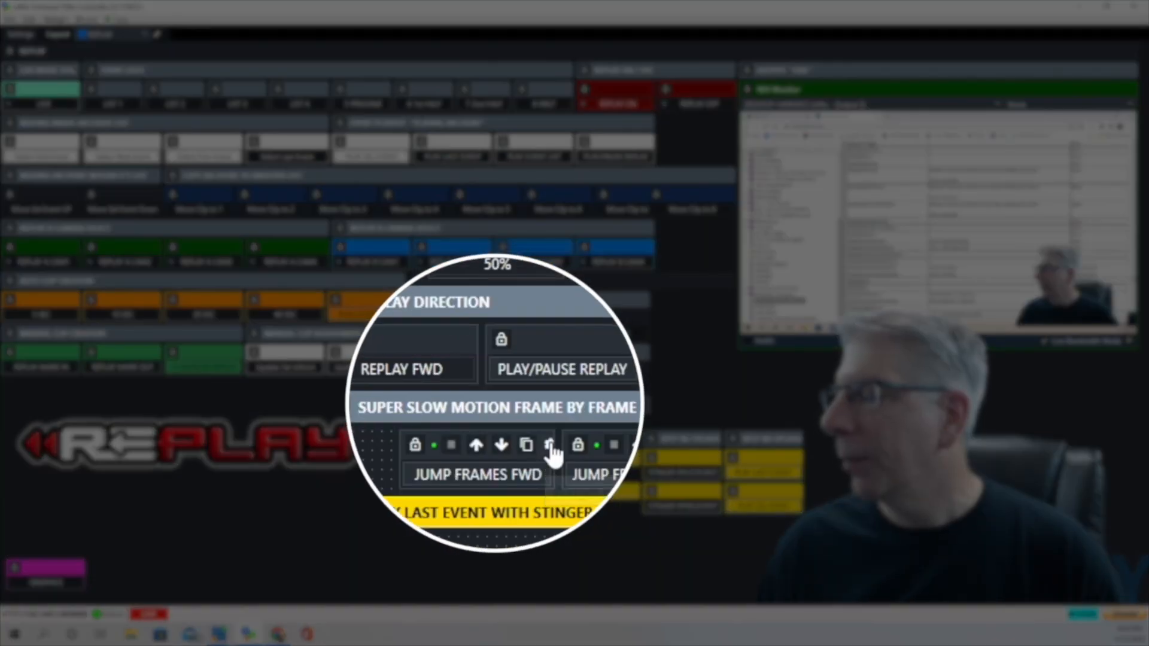
Step: Compare the script command and Frames value of the JUMP FRAMES FWD and JUMP FRAMES BKWD buttons
left_click(550, 446)
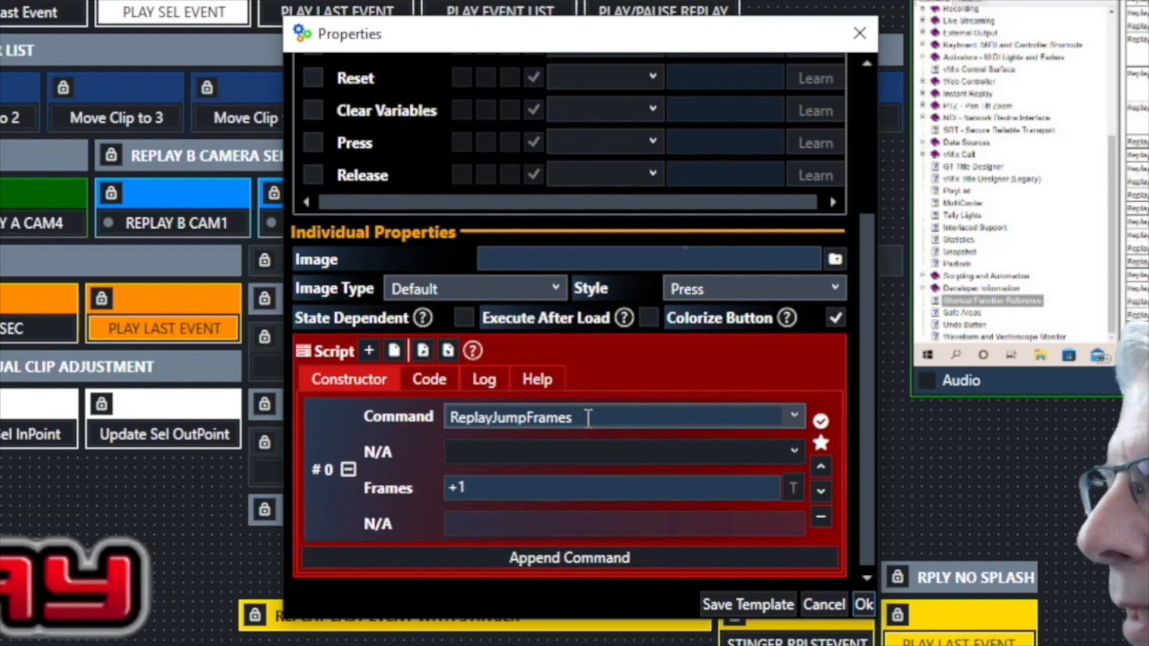
left_click(556, 489)
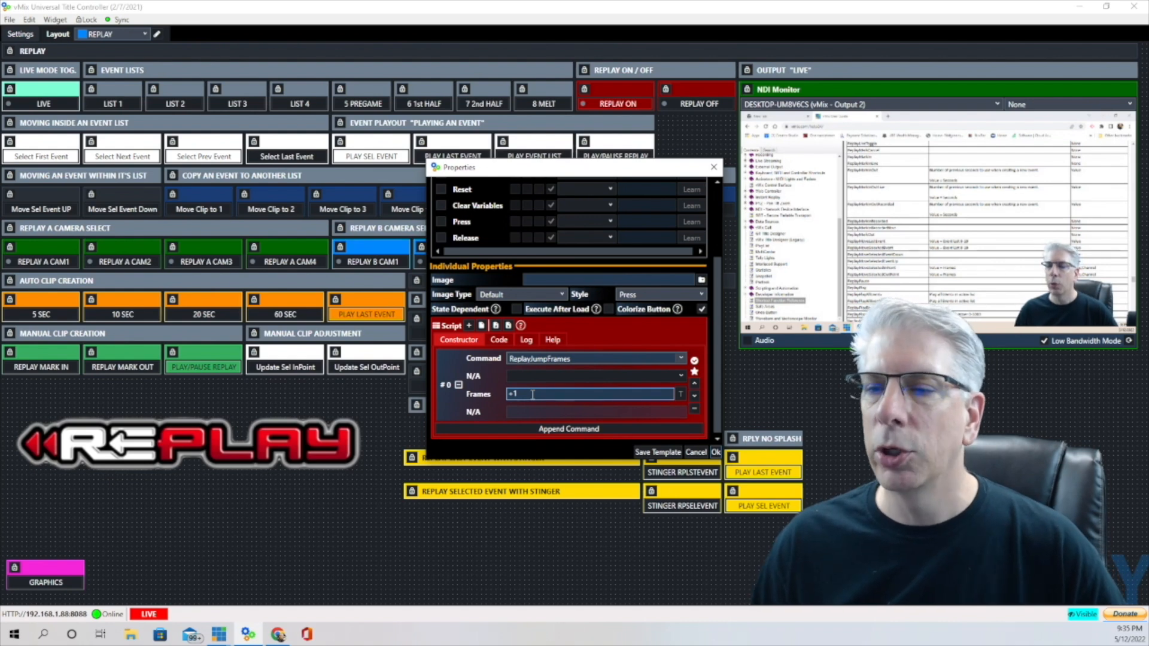
scroll(532, 394, "up", 3)
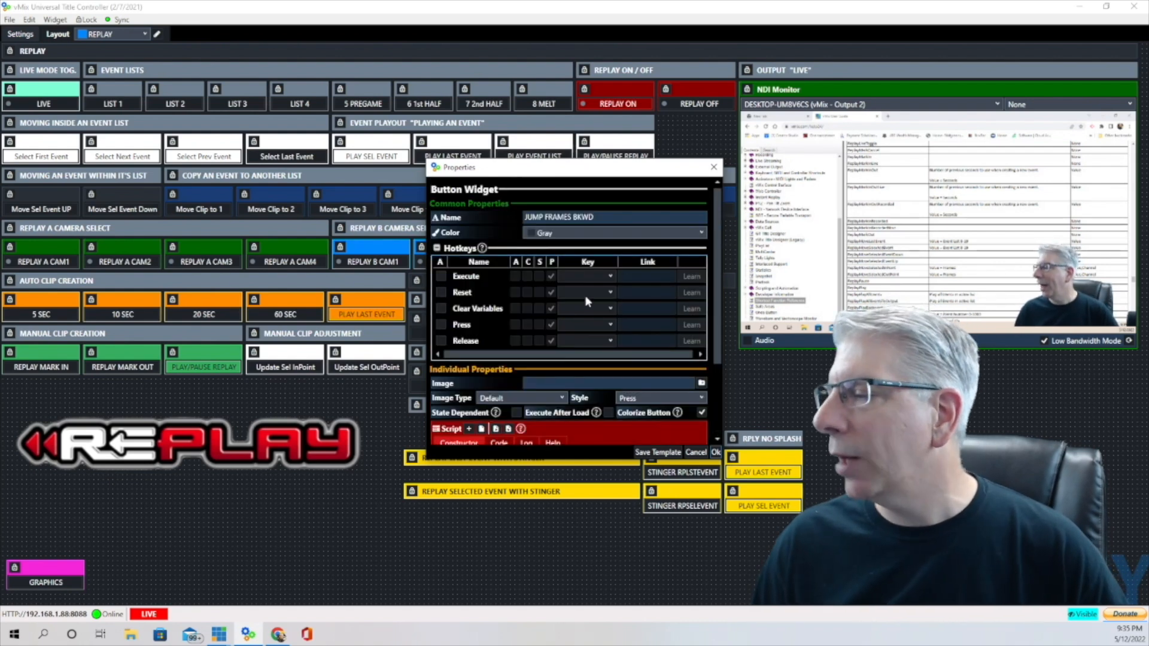
scroll(587, 301, "down", 3)
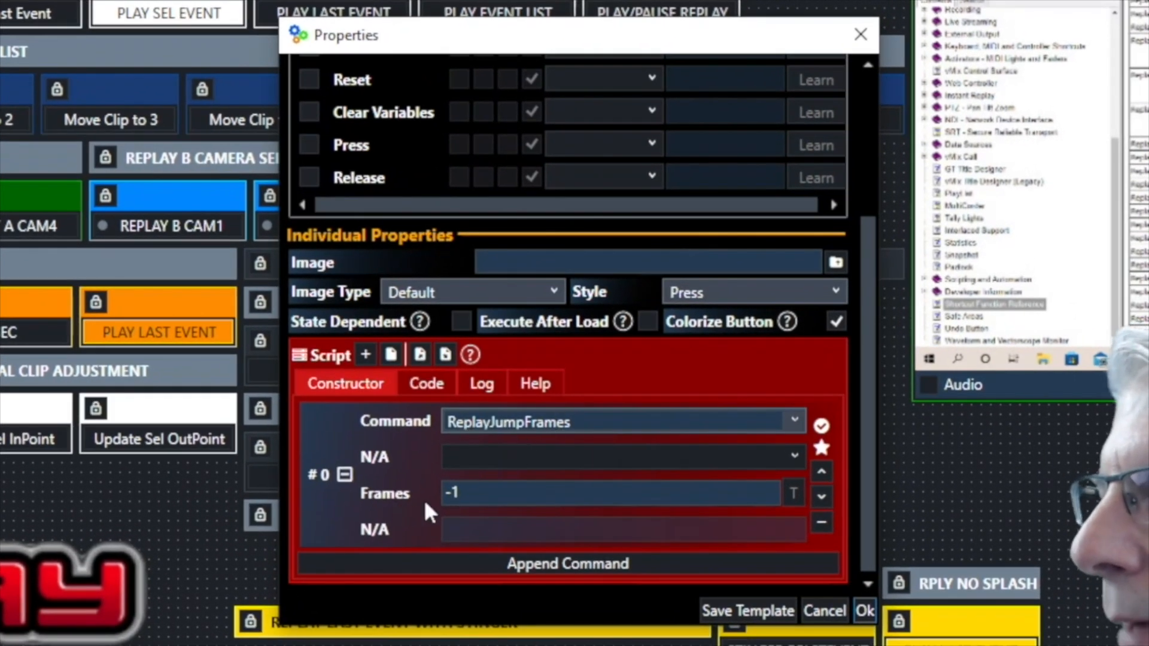
Step: Re-enter the Frames value of the JUMP FRAMES BKWD button as -1 and accept its properties
left_click(455, 495)
key("BackSpace")
type("1")
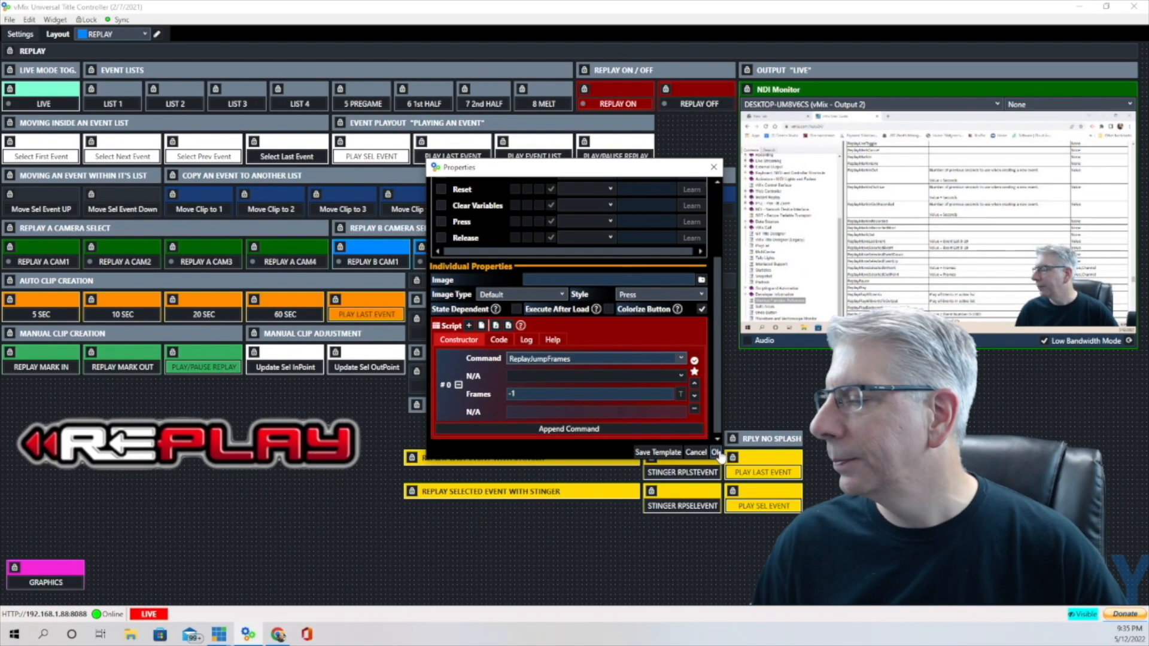
left_click(829, 573)
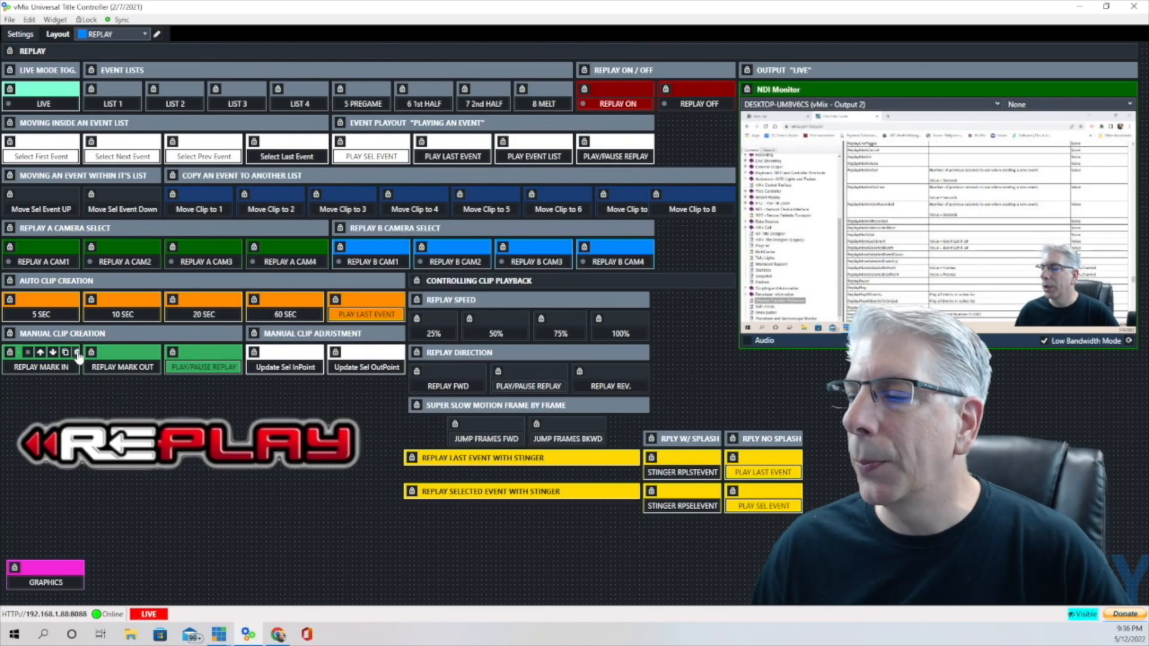
Step: Check the script commands of the REPLAY MARK IN and REPLAY MARK OUT manual clip creation buttons
left_click(77, 352)
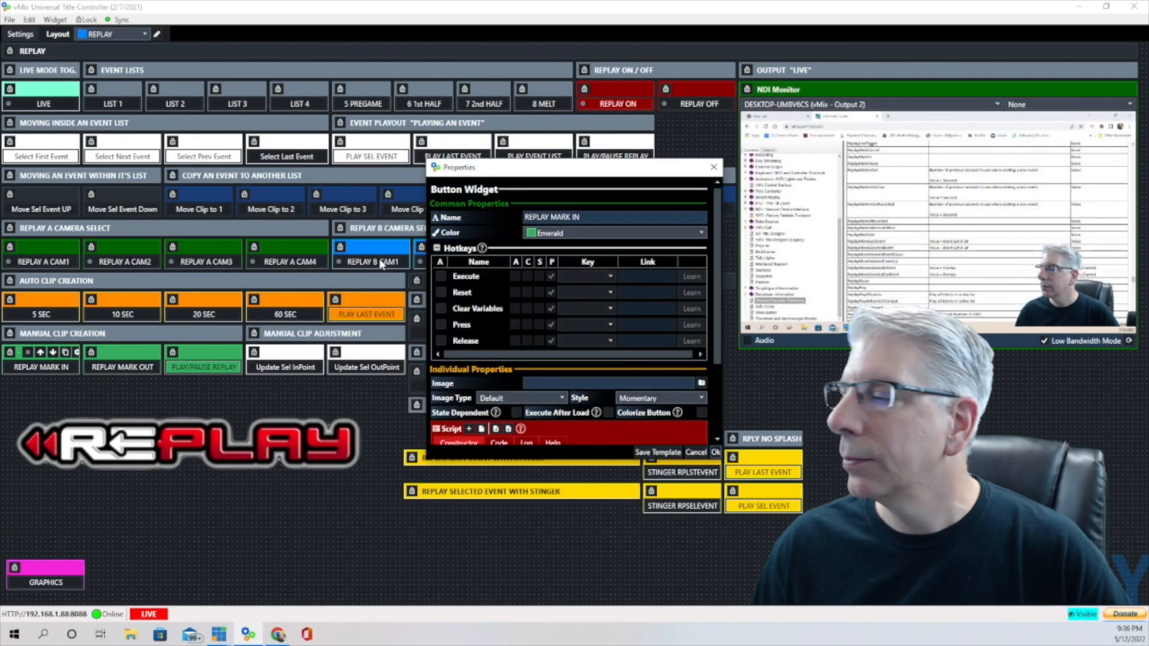
scroll(634, 306, "down", 4)
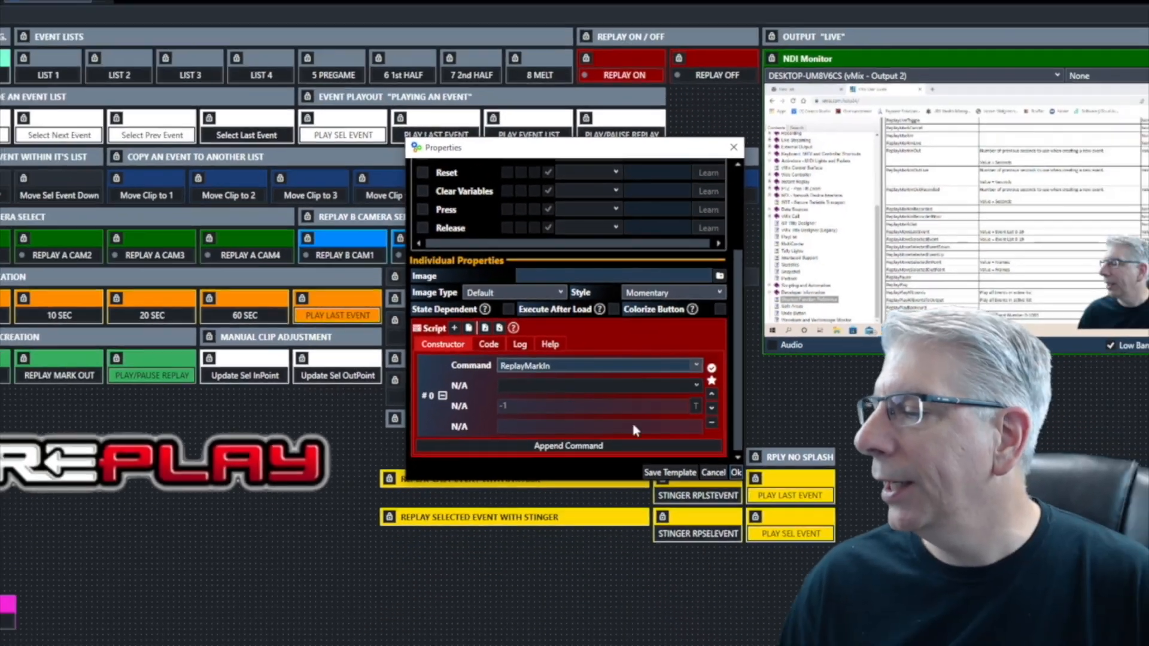
scroll(741, 312, "up", 4)
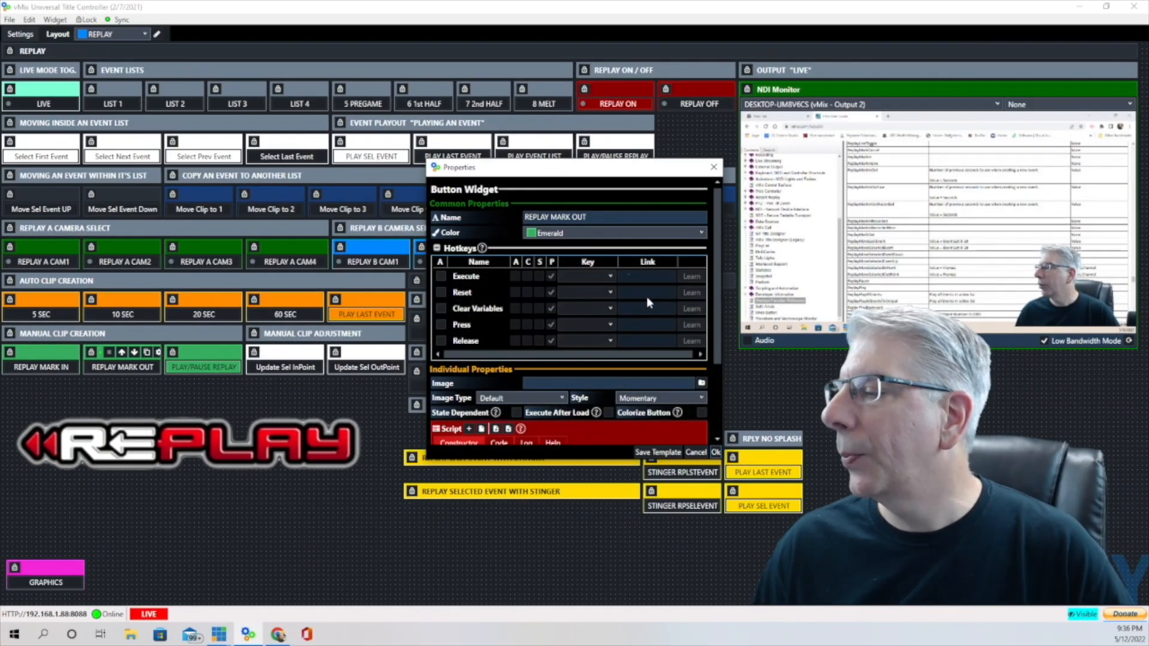
scroll(647, 296, "down", 3)
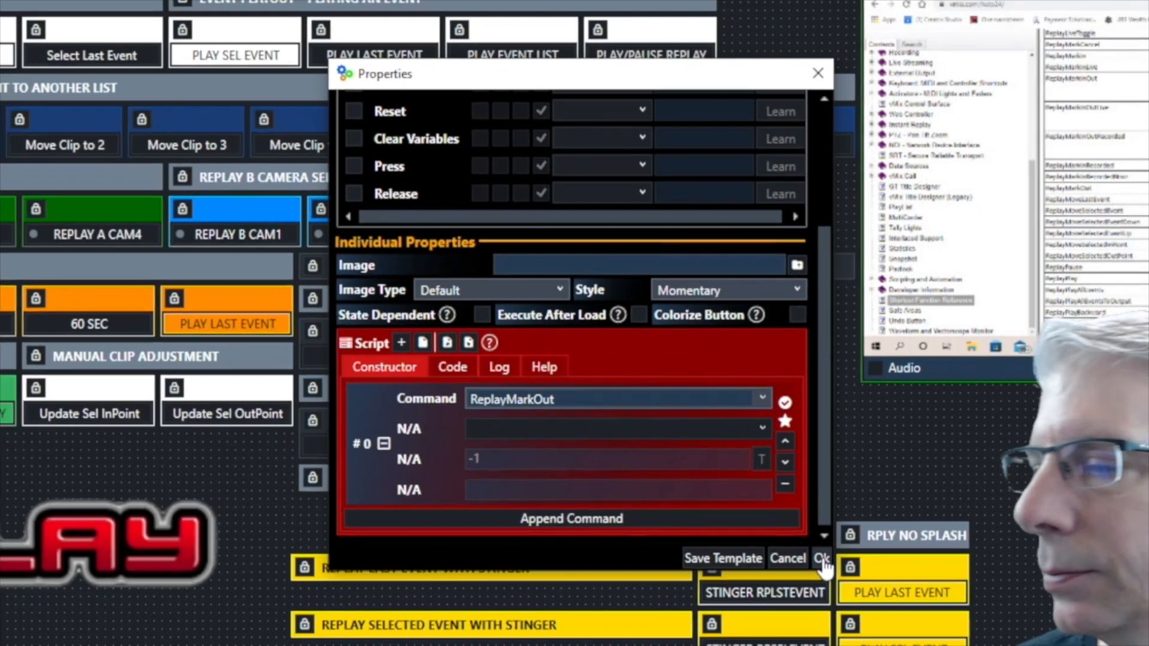
left_click(856, 594)
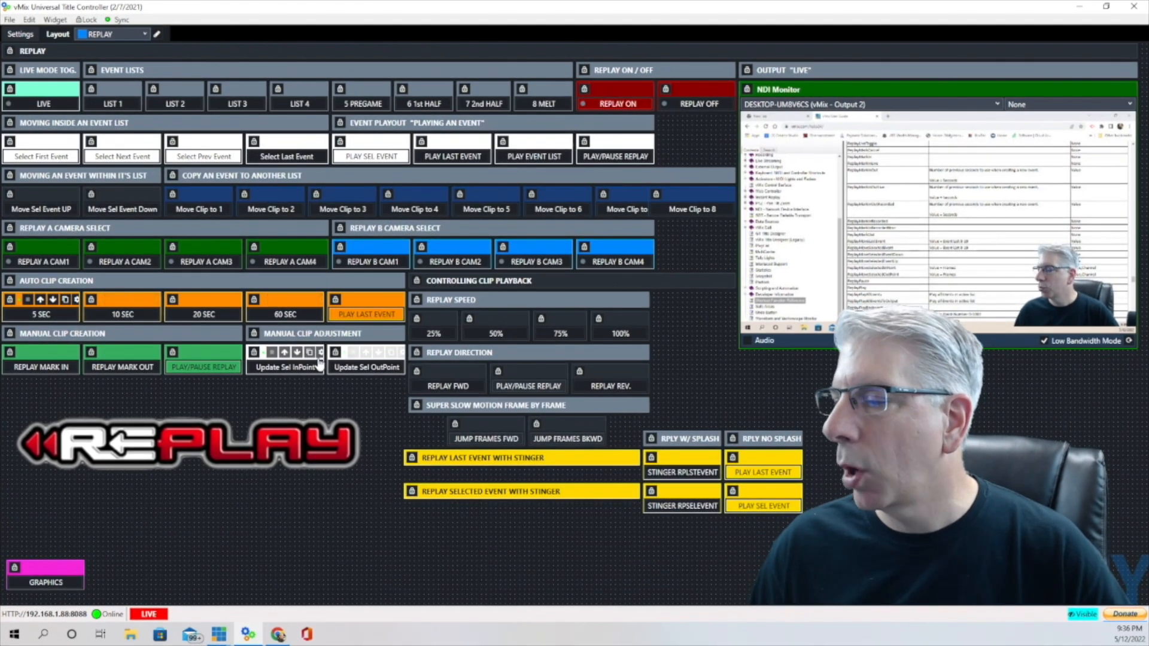
Step: Open the Update Sel InPoint button's properties, change the script command to ReplayUpdateSelectedOutPoint, and accept the properties
left_click(320, 353)
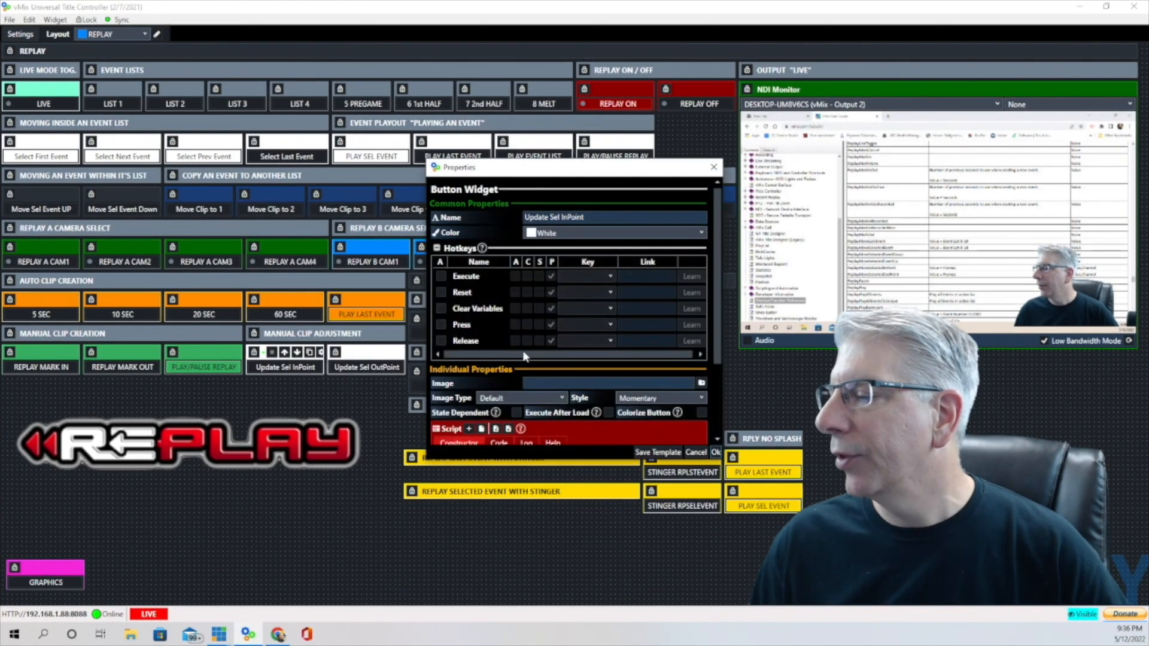
scroll(523, 350, "down", 4)
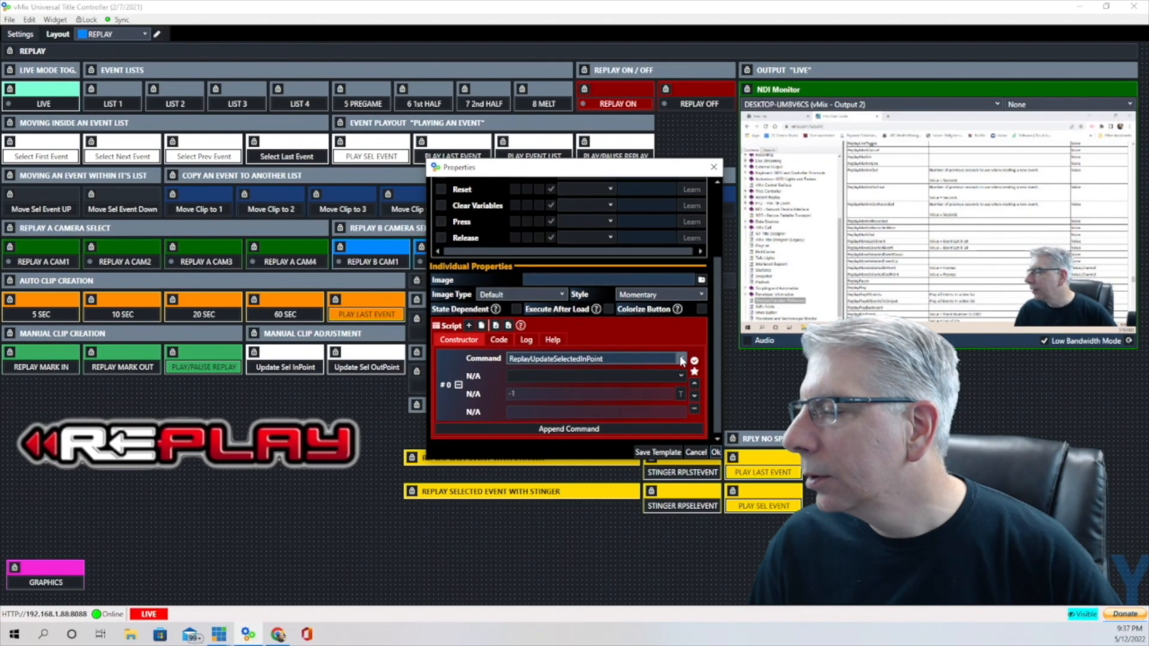
left_click(682, 360)
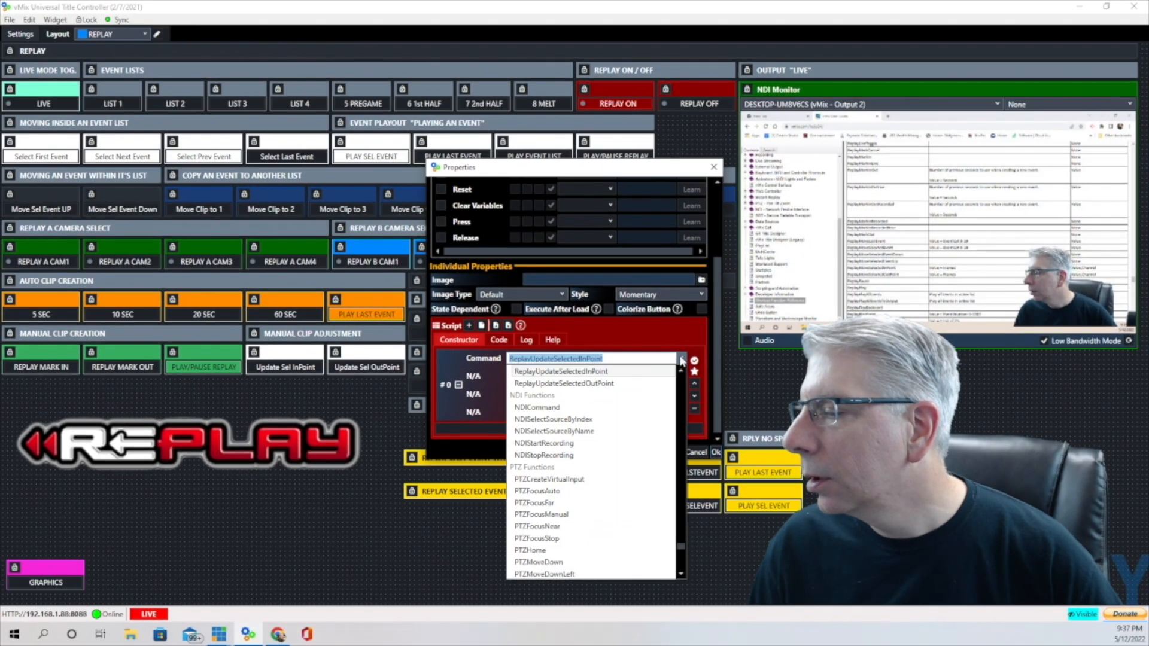
left_click(608, 390)
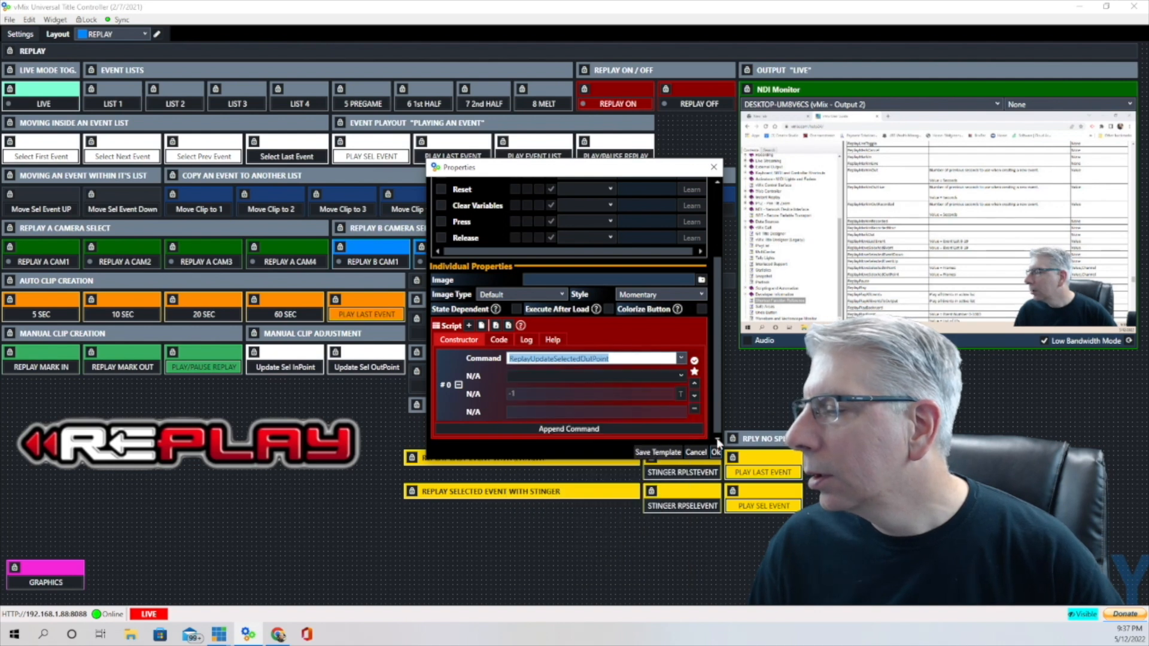
left_click(715, 453)
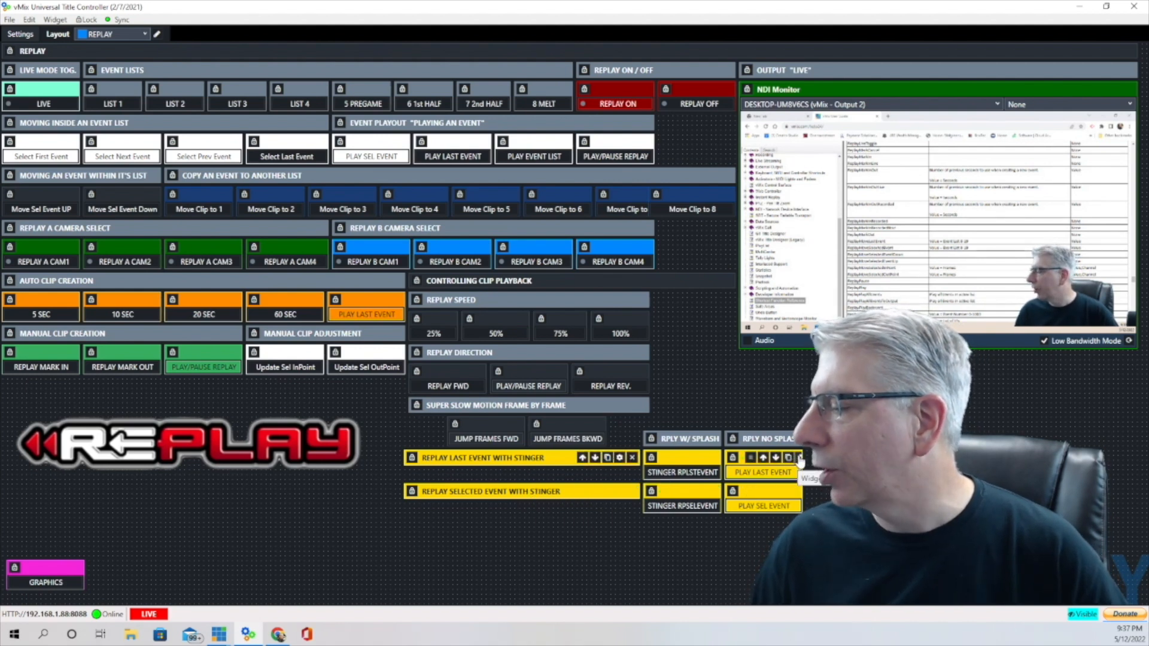
Step: Review the script command and Execute hotkey link of the yellow PLAY LAST EVENT button under RPLY NO SPLASH
left_click(800, 458)
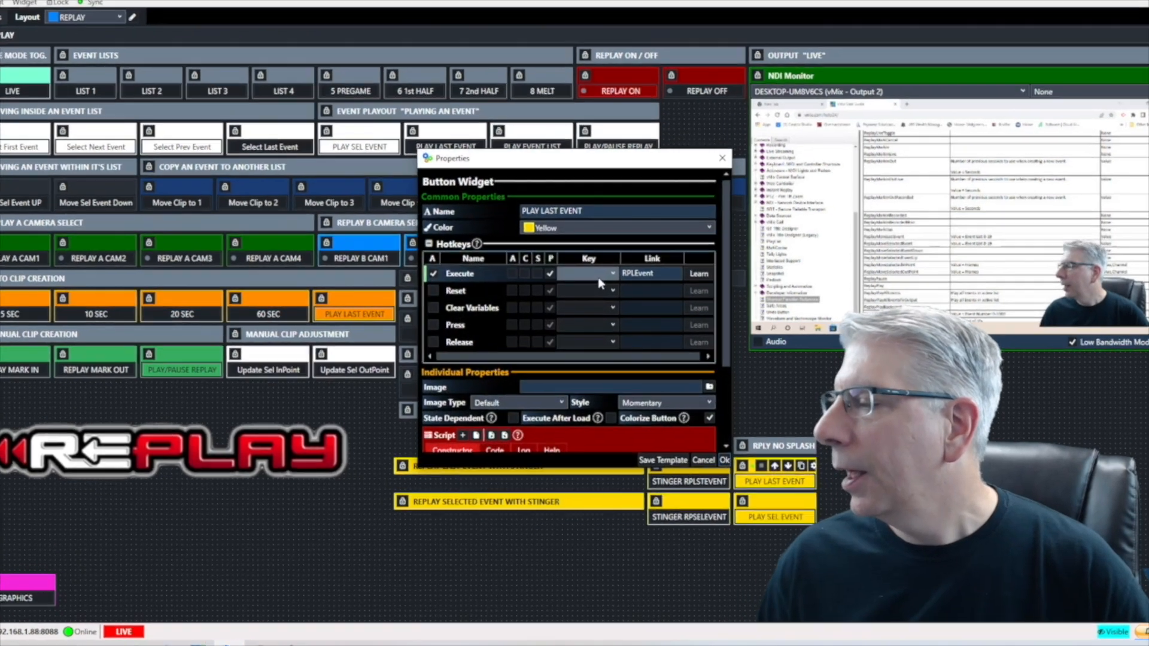
scroll(597, 246, "down", 3)
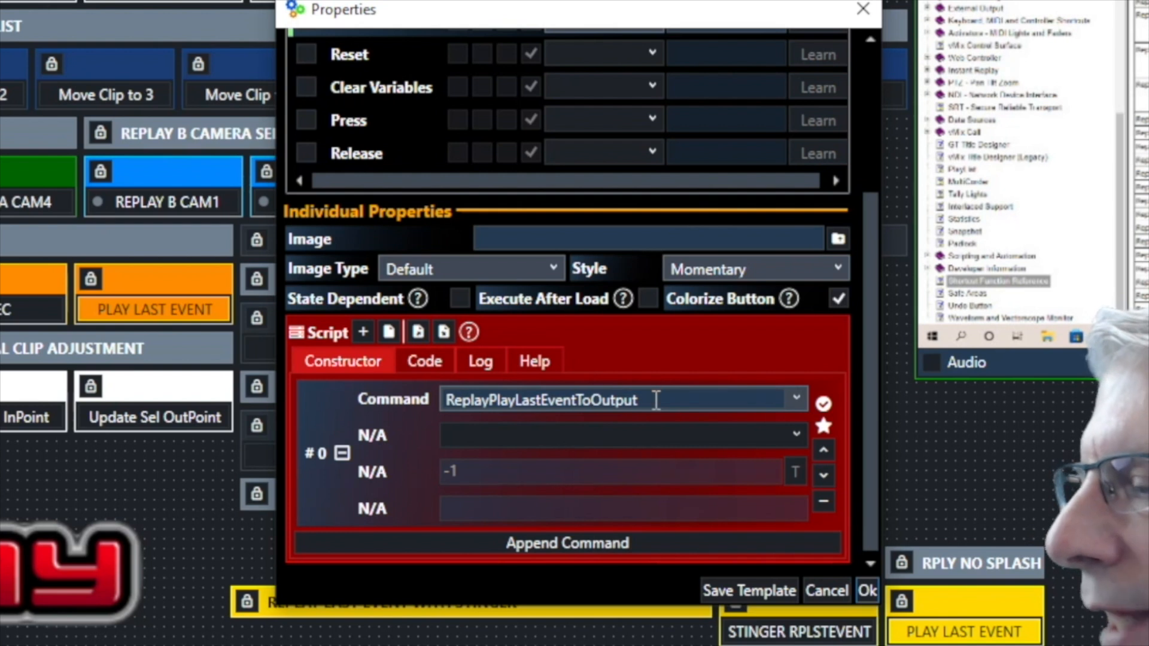
scroll(654, 401, "up", 3)
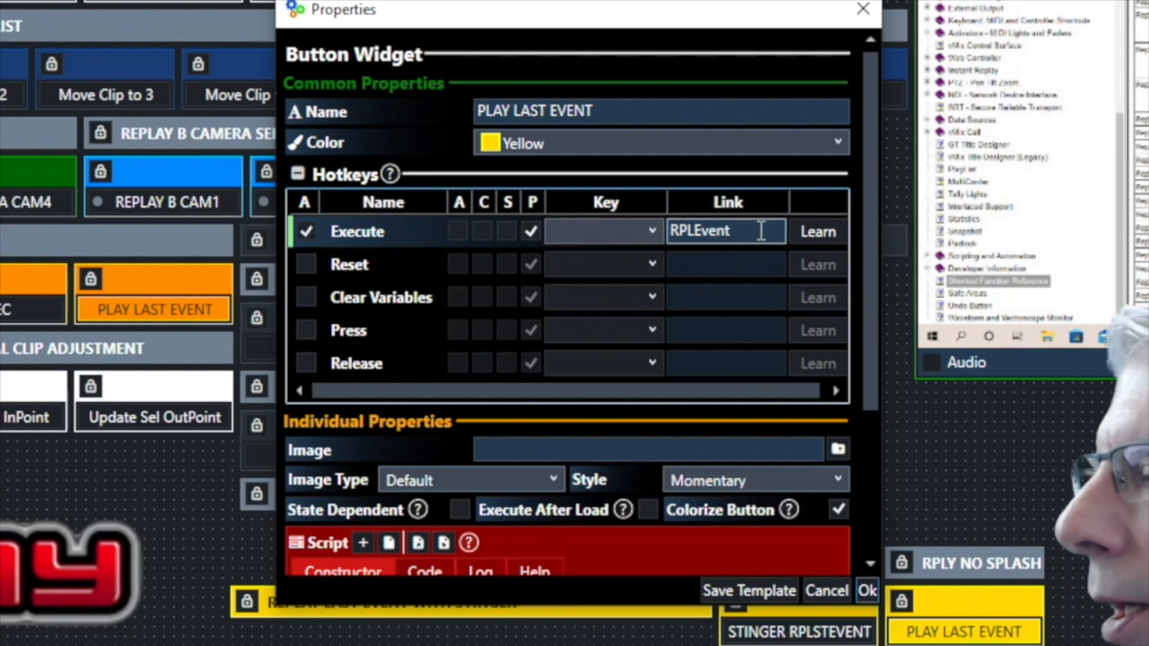
Step: Check the Execute hotkey's link text and the script command of the yellow PLAY LAST EVENT button, and accept its properties
left_click(697, 231)
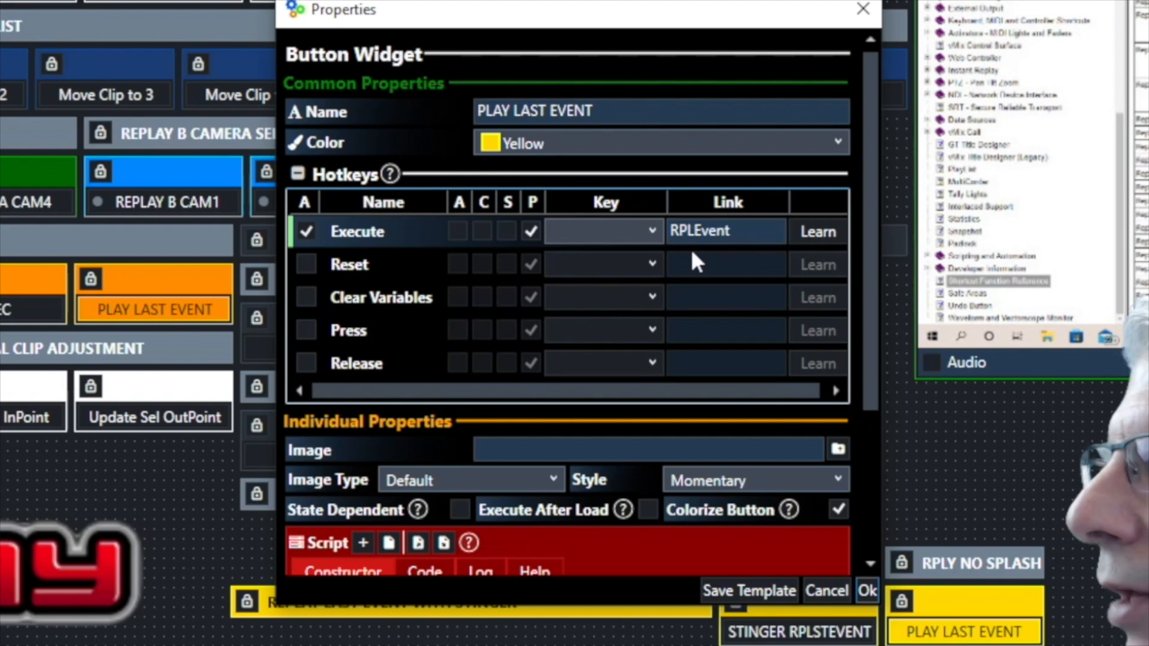
left_click(681, 232)
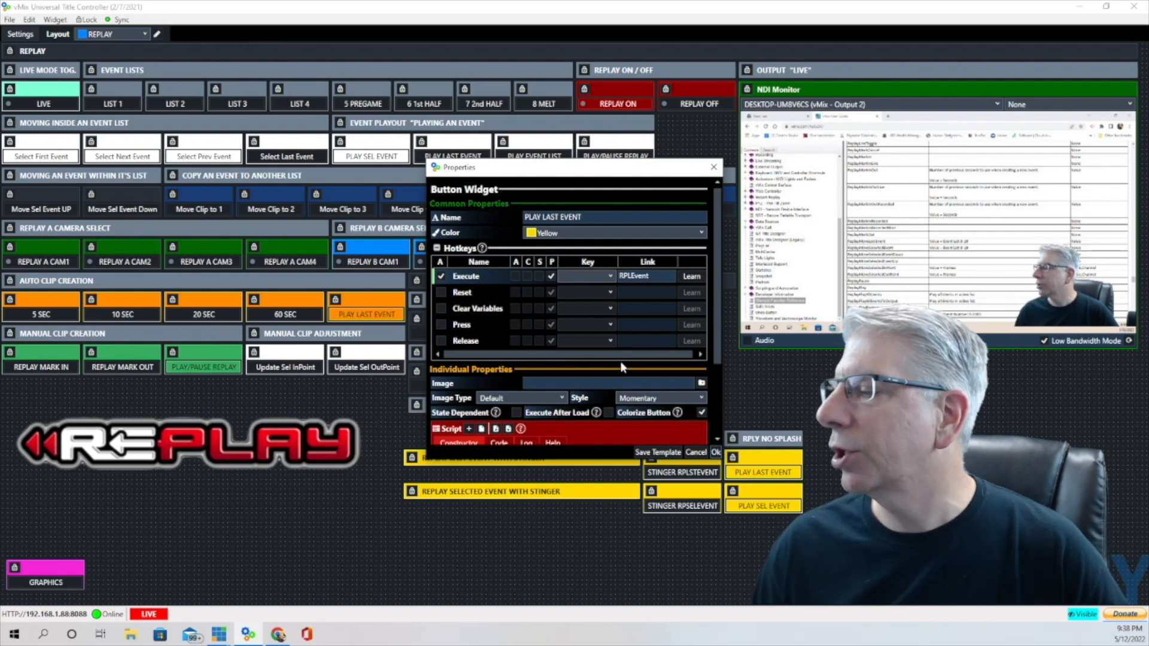
scroll(575, 368, "down", 3)
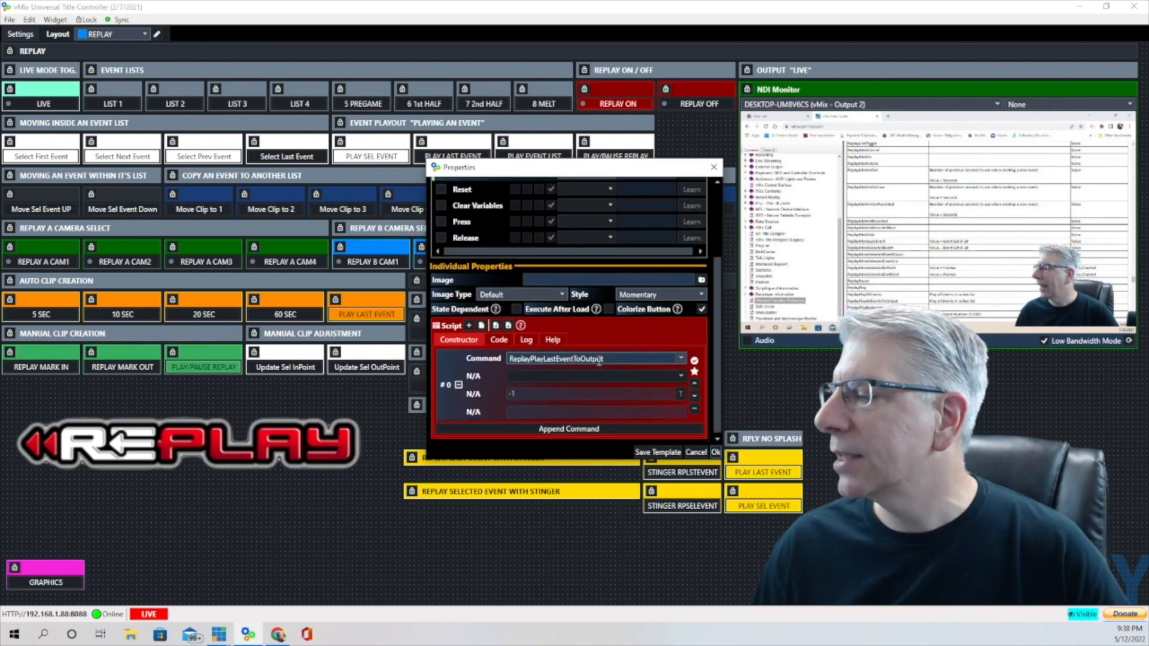
left_click(716, 453)
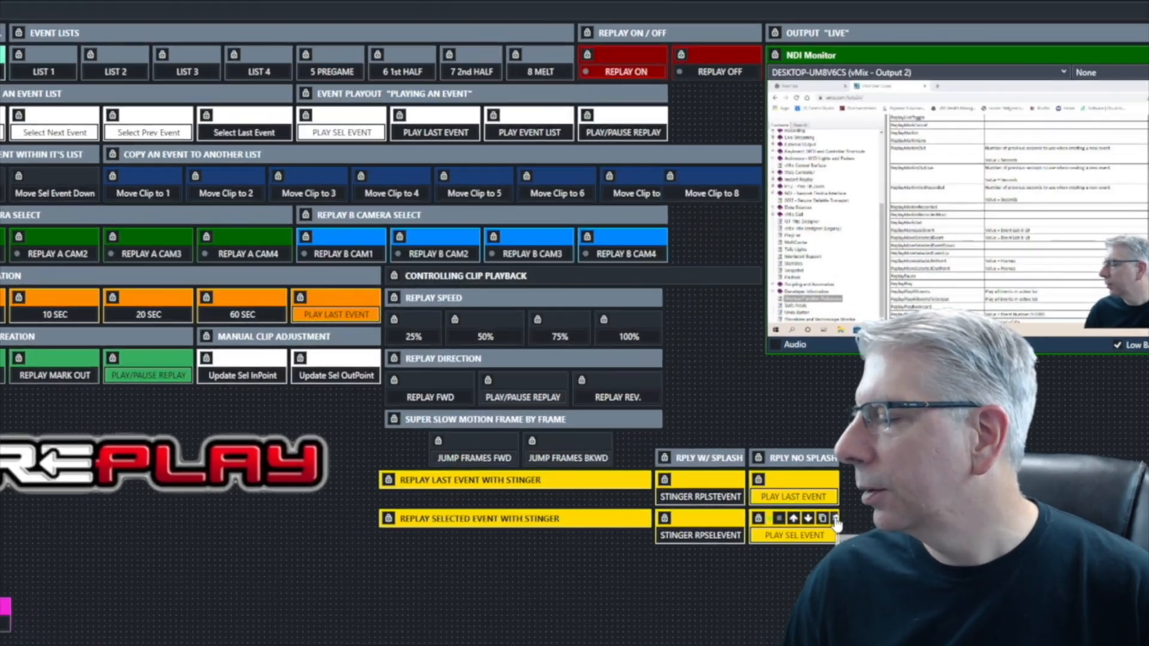
Step: Open the properties of the yellow PLAY SEL EVENT button, check its Execute hotkey link, and accept them
left_click(800, 492)
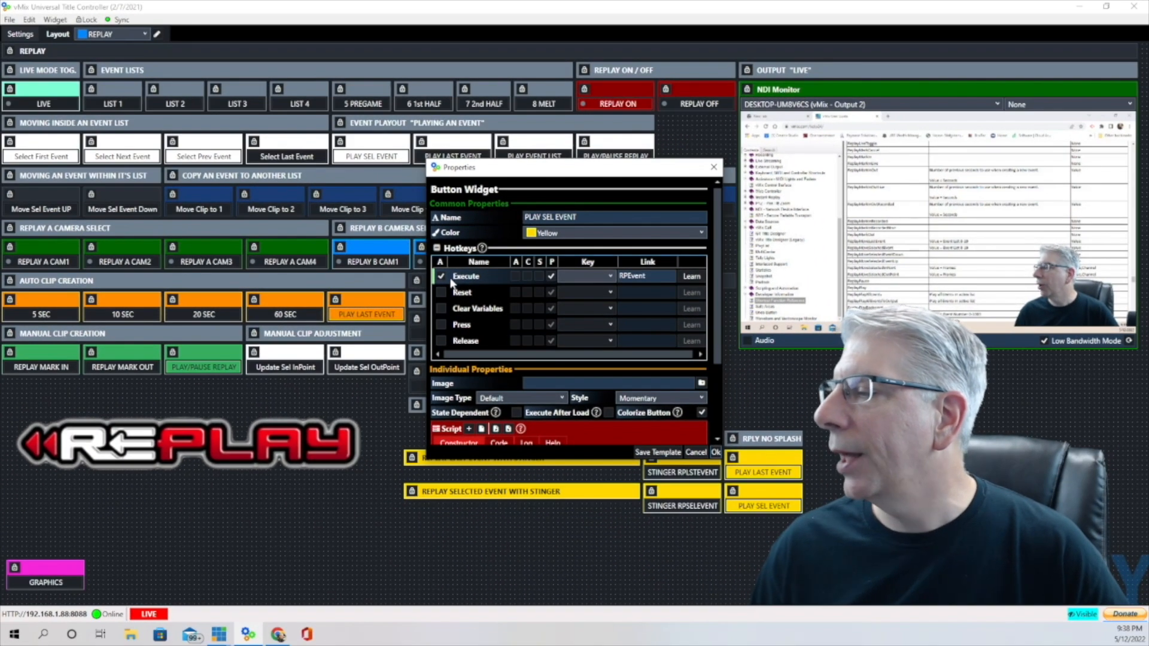
left_click(634, 278)
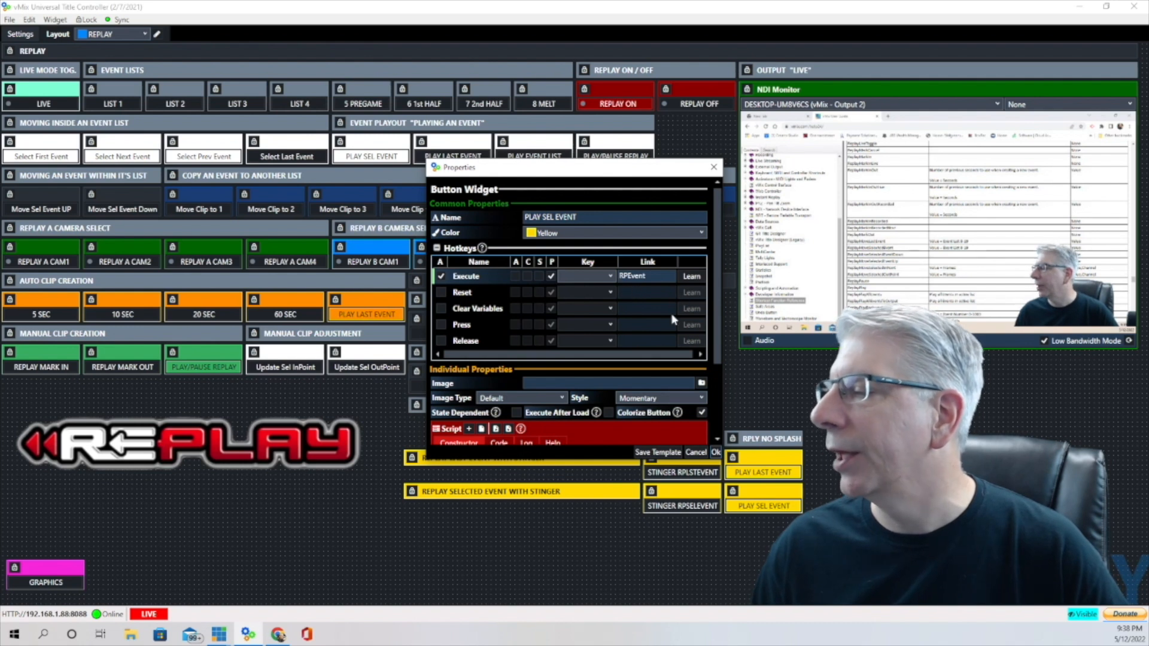
left_click(621, 279)
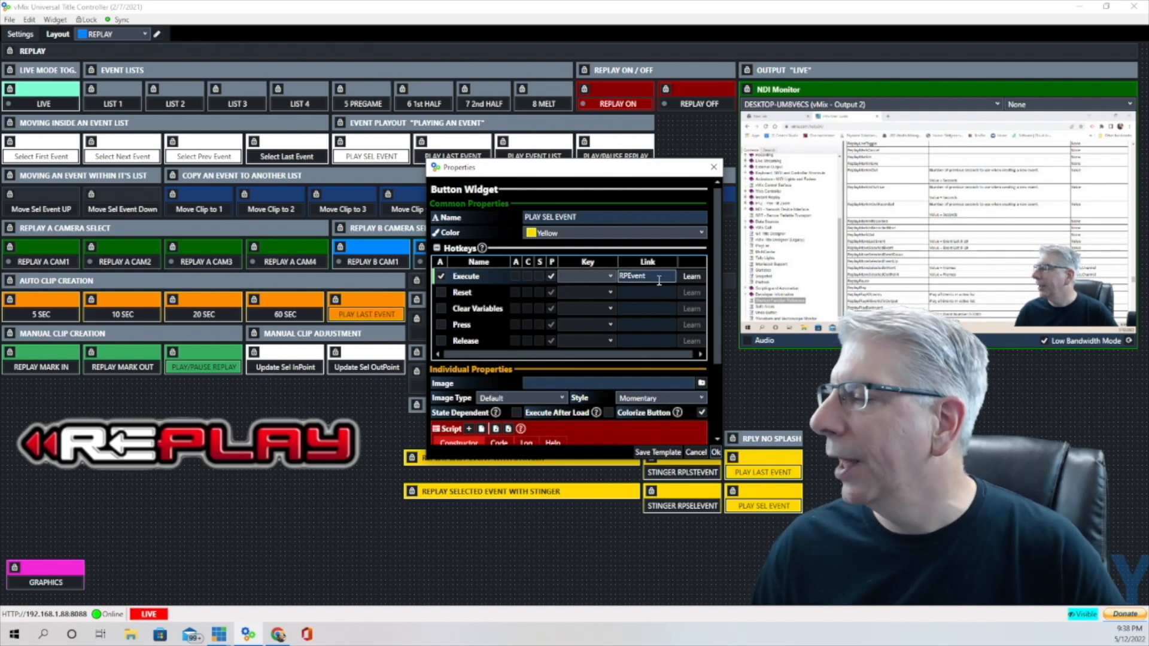
left_click(715, 451)
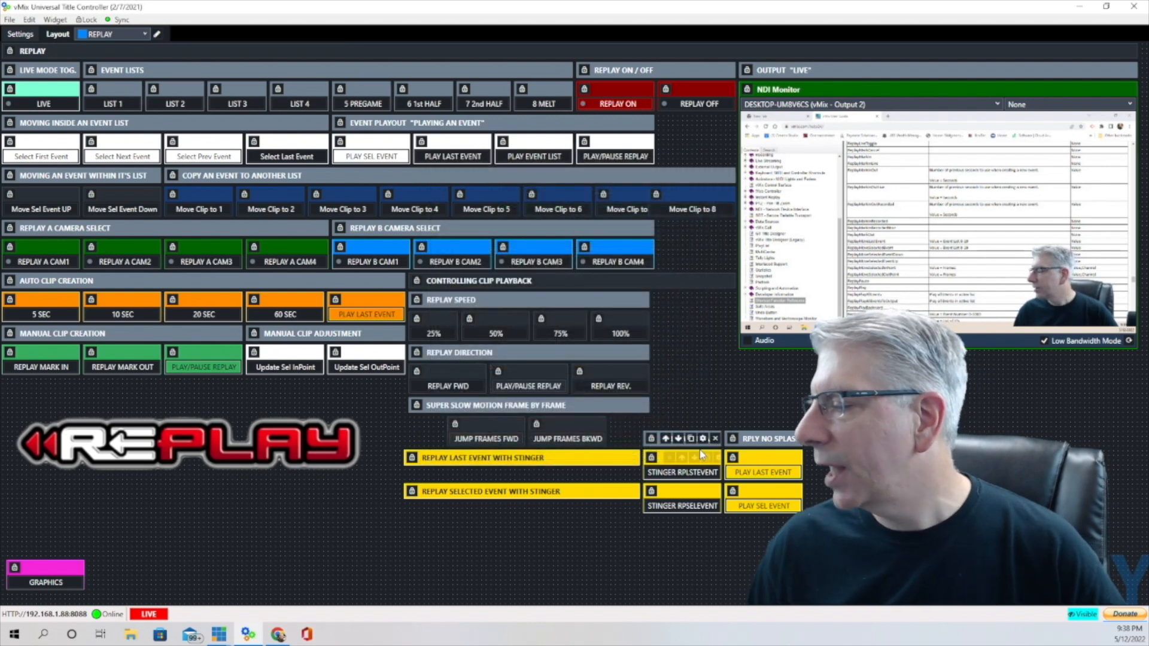
Step: Open the STINGER RPLSTEVENT button's properties and examine its script commands, including the overlay, timer interval and ExecLink link
mouse_move(703, 443)
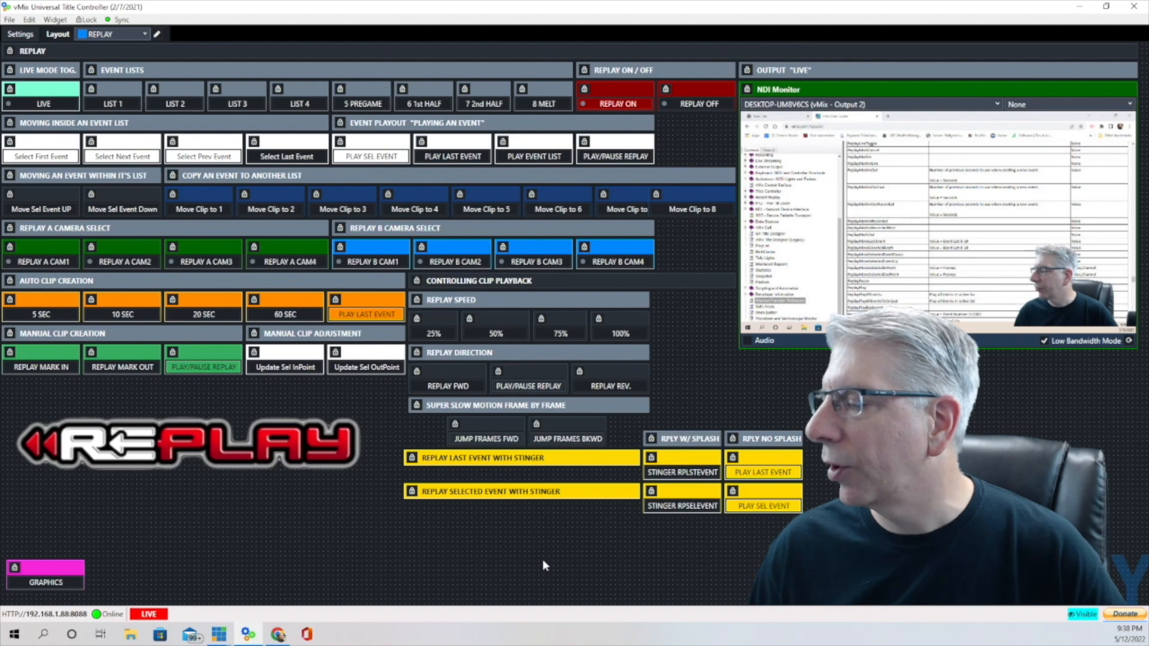
left_click(718, 458)
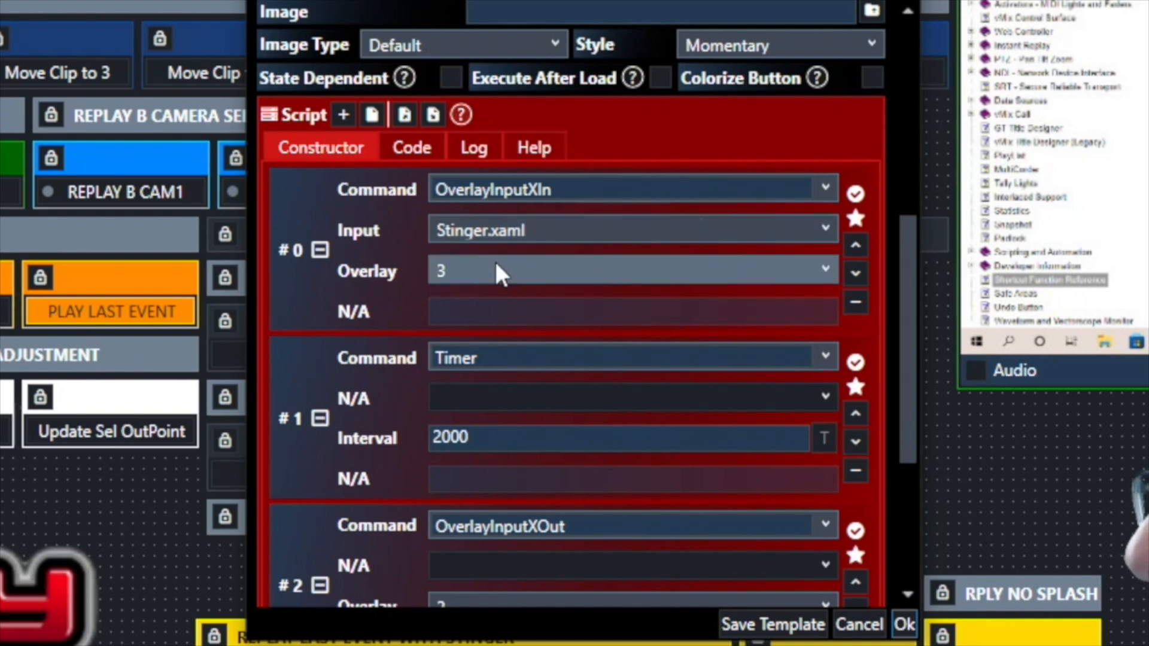
scroll(494, 259, "down", 2)
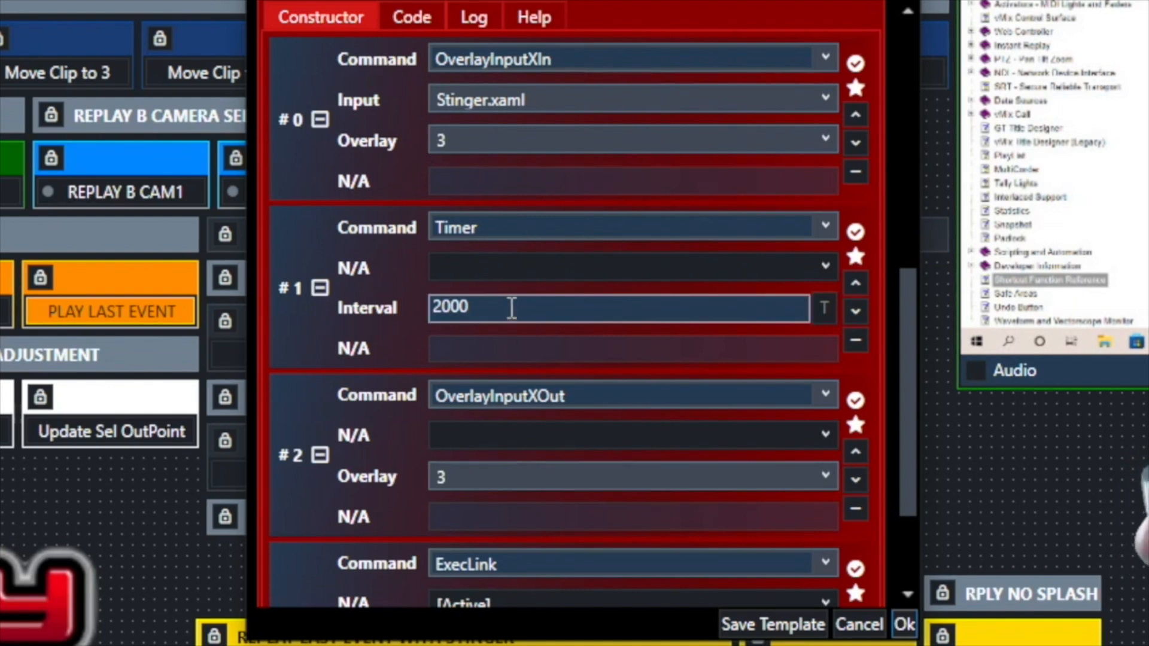
scroll(516, 306, "down", 2)
scroll(516, 304, "down", 2)
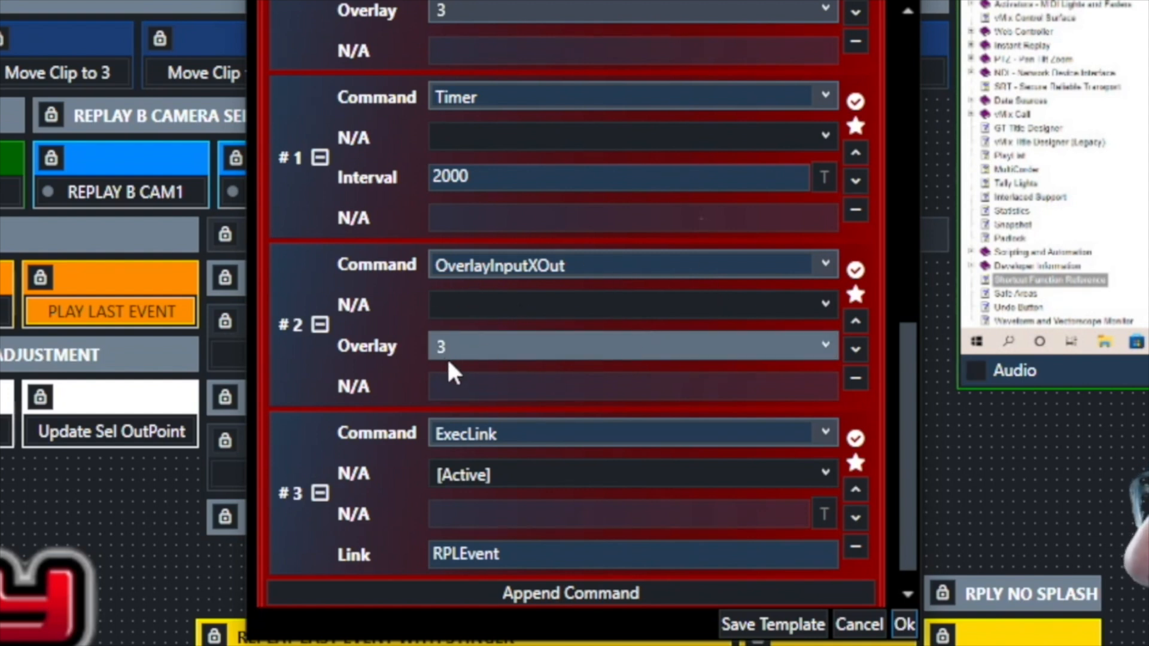
scroll(450, 360, "down", 1)
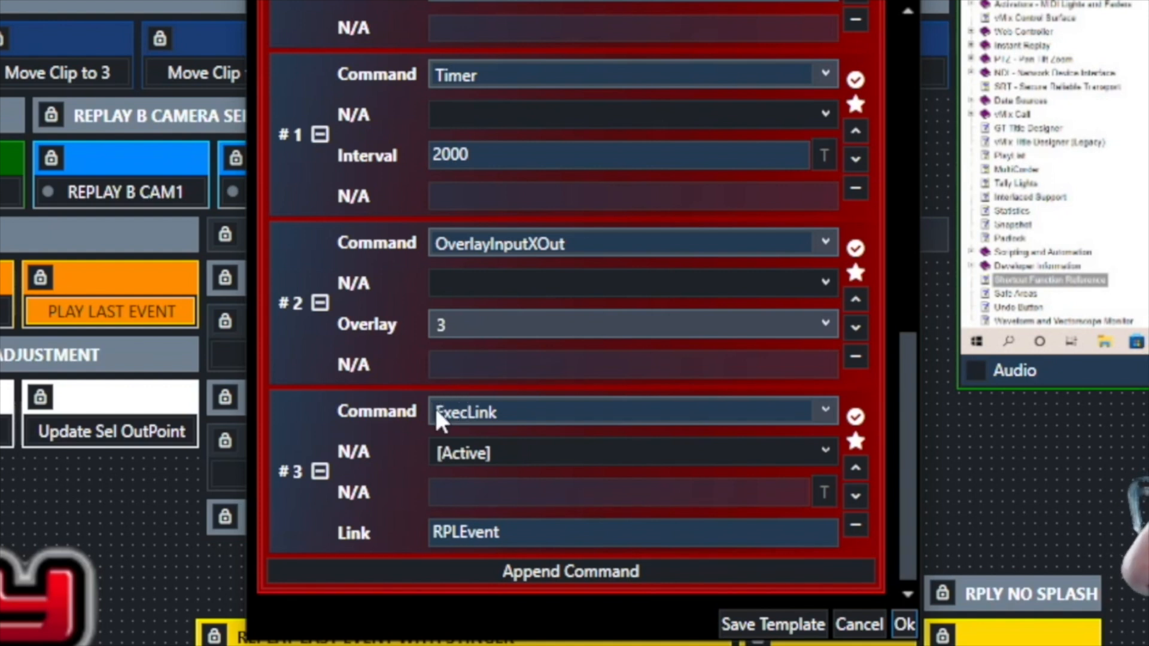
left_click(446, 533)
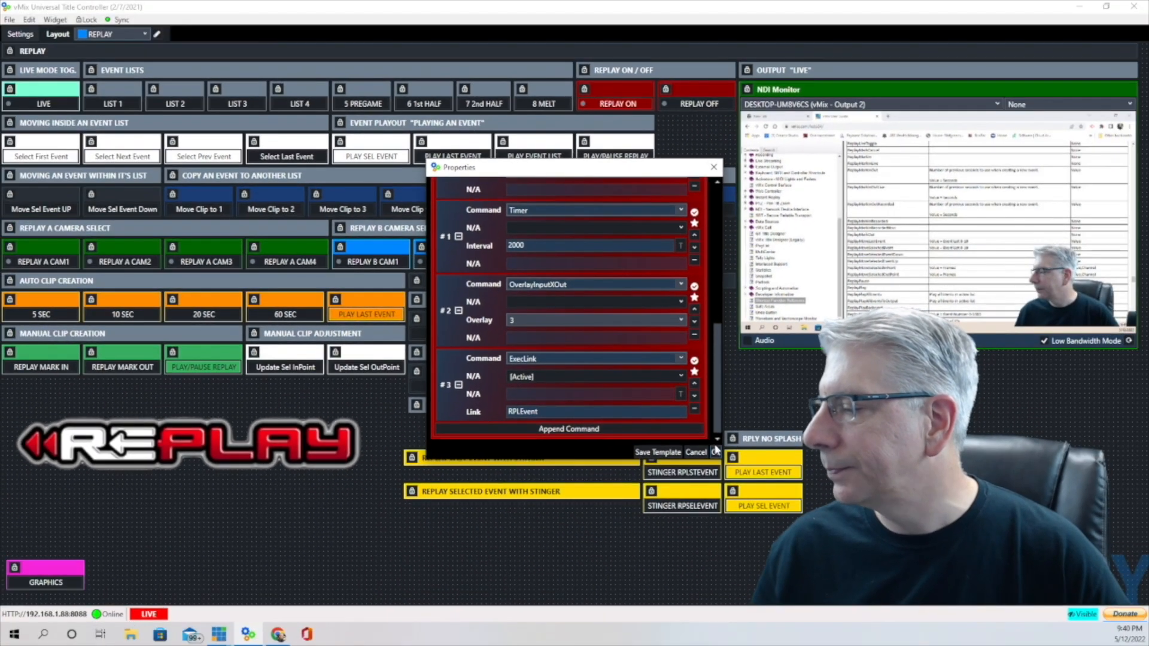
Step: Review the stinger button's script again from the first OverlayInputXIn command down to the ExecLink command
scroll(589, 156, "up", 5)
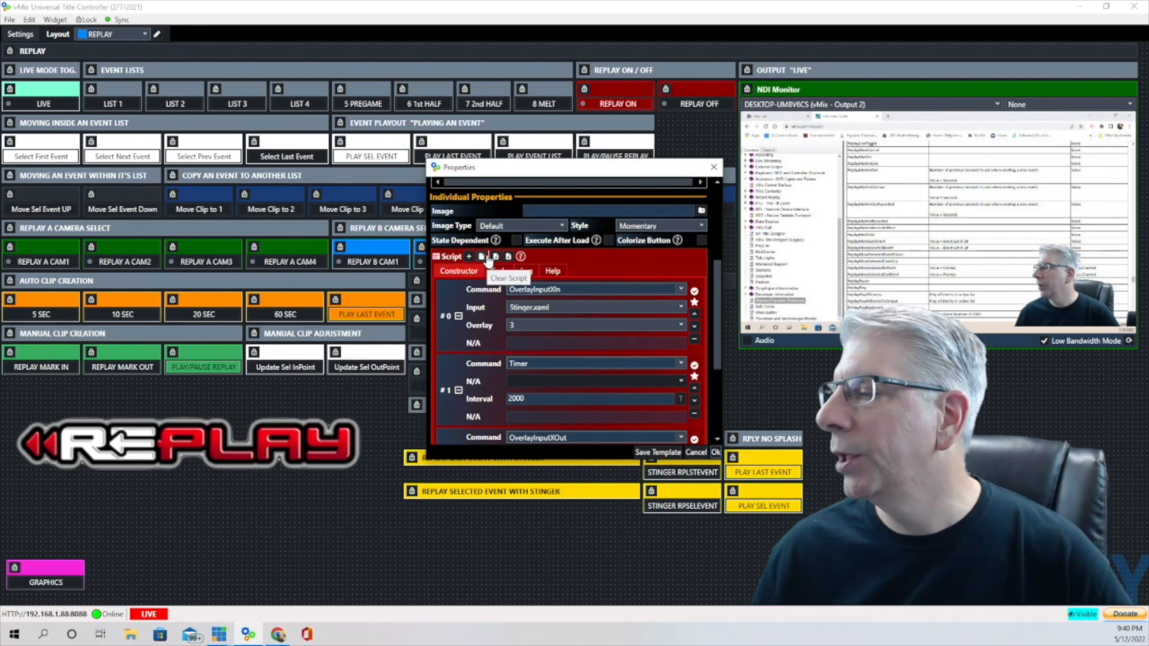
scroll(487, 259, "down", 1)
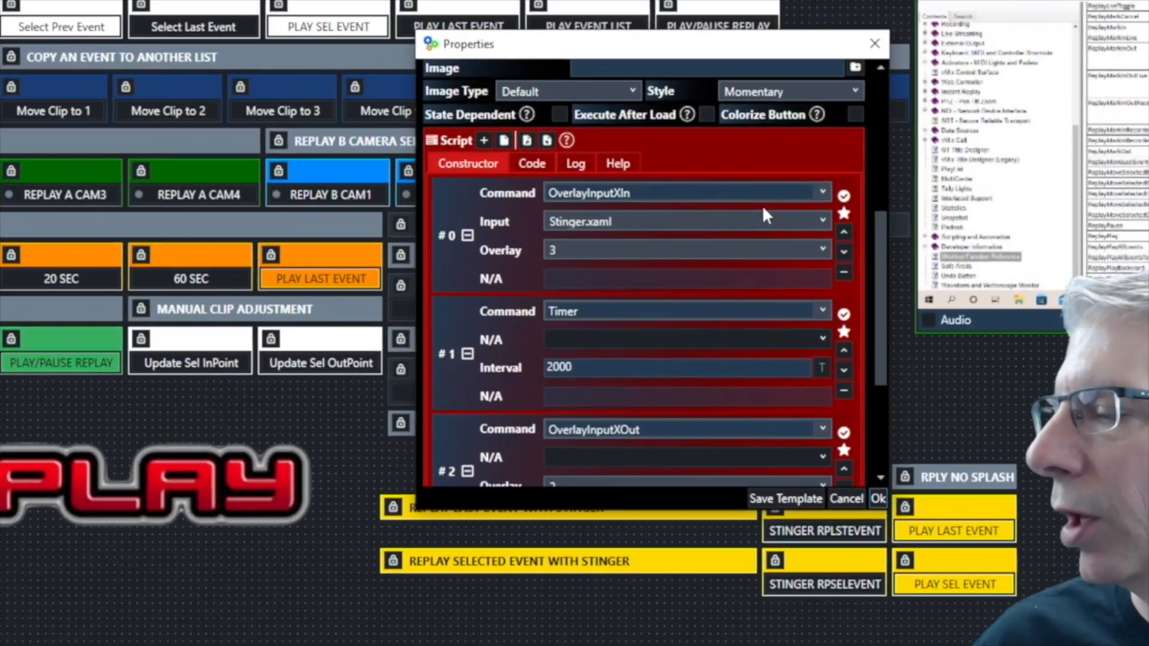
scroll(765, 215, "down", 3)
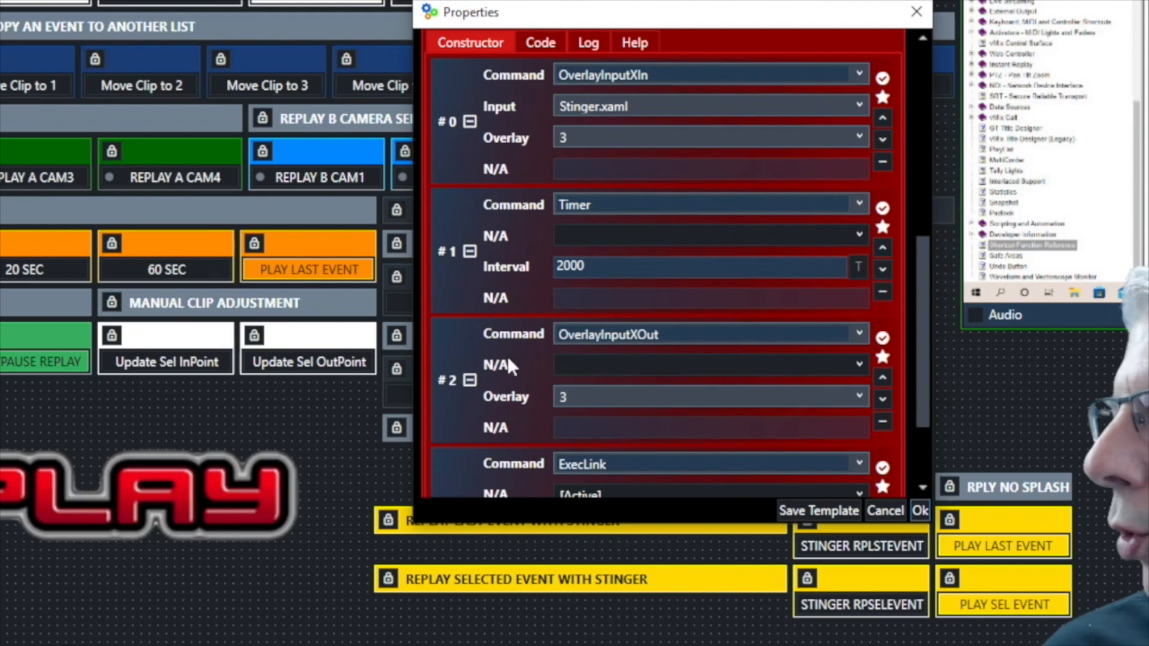
scroll(777, 359, "down", 3)
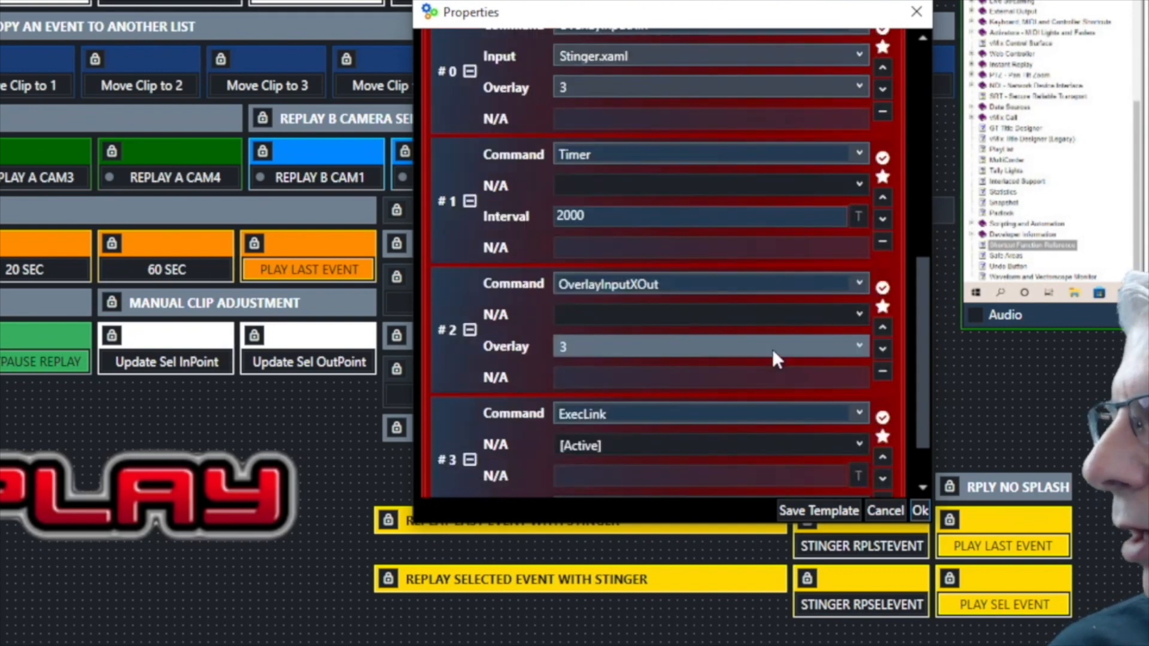